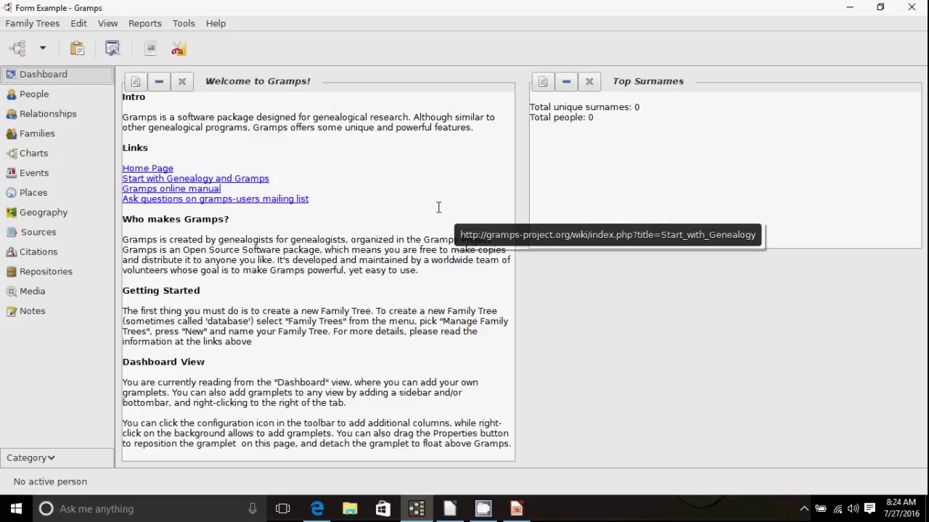
Step: Add a new person with given name "Me, Myself", surname "I" and gender male
click(36, 97)
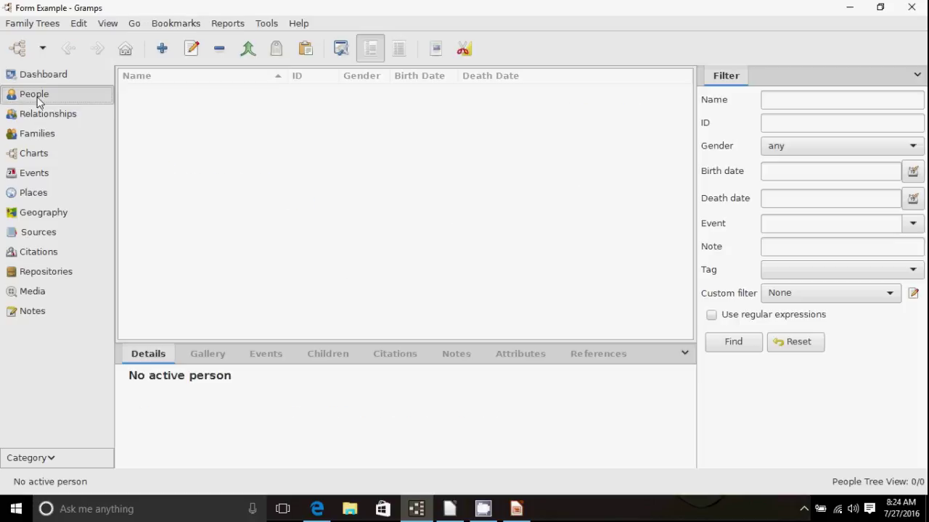
click(164, 51)
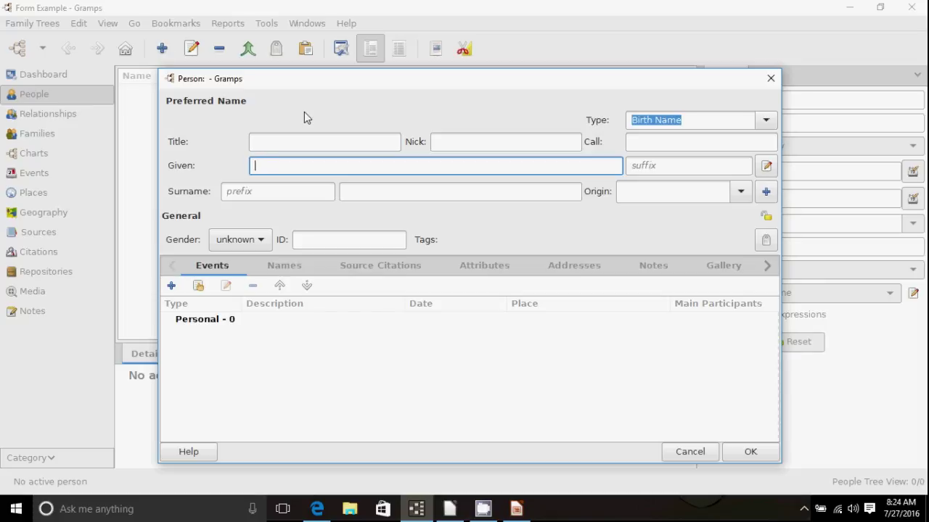
text(Me)
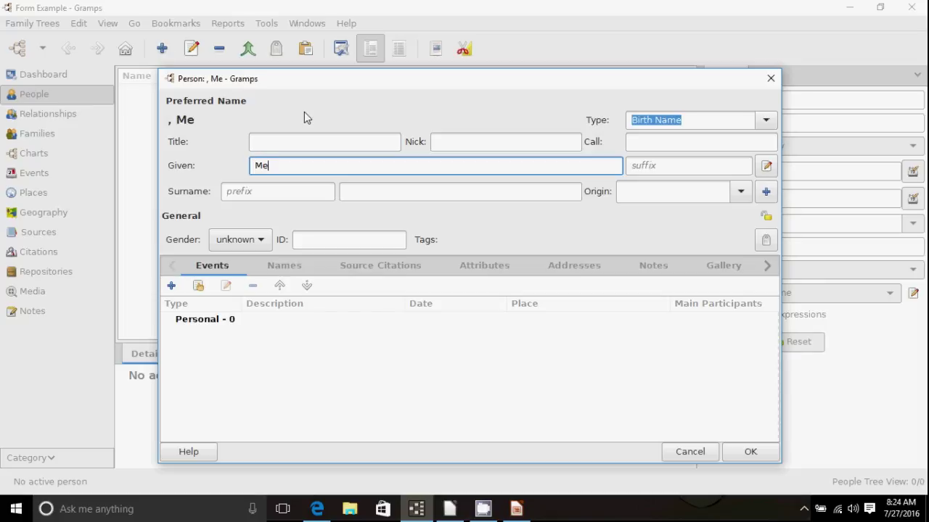
text(, Myse)
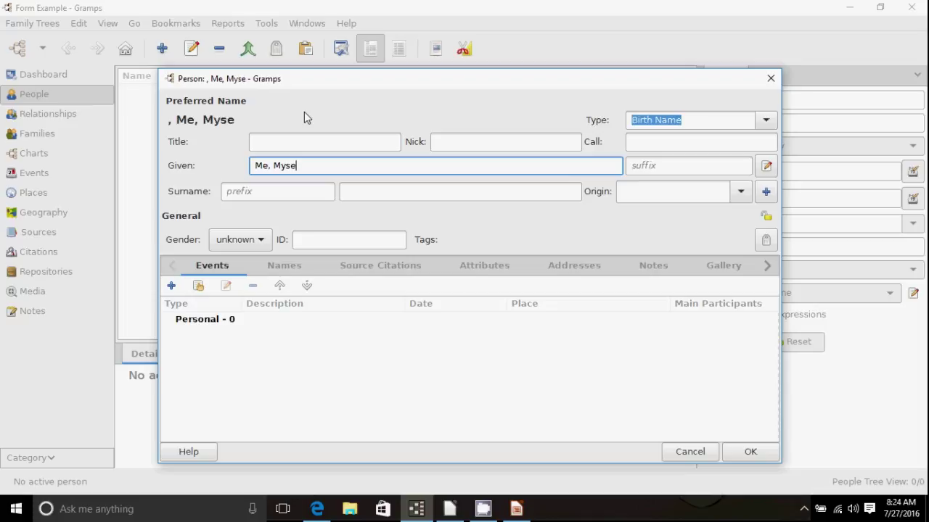
text(lf,)
key(BackSpace)
click(358, 190)
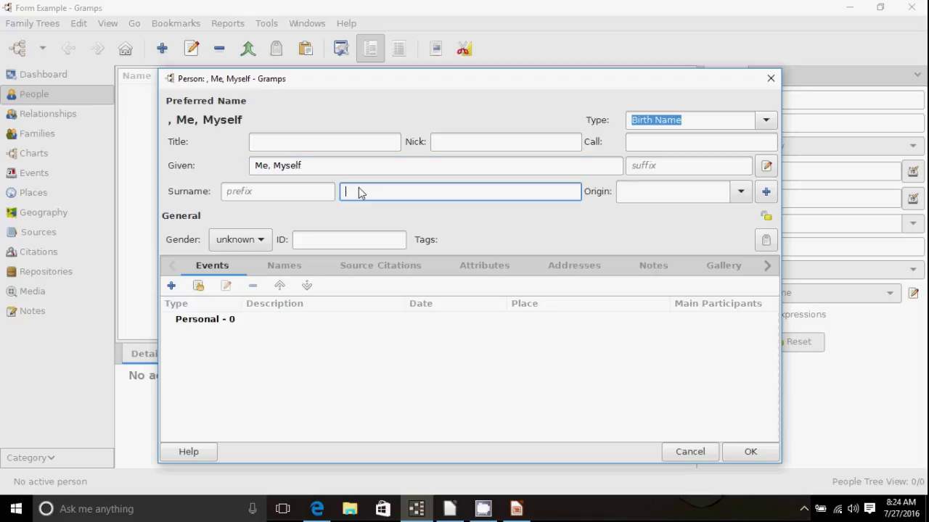
text(I)
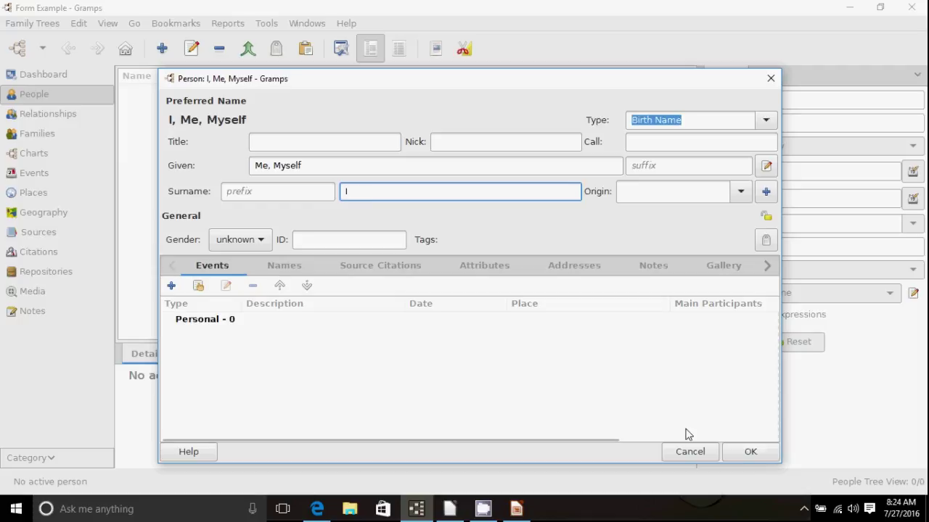
click(749, 452)
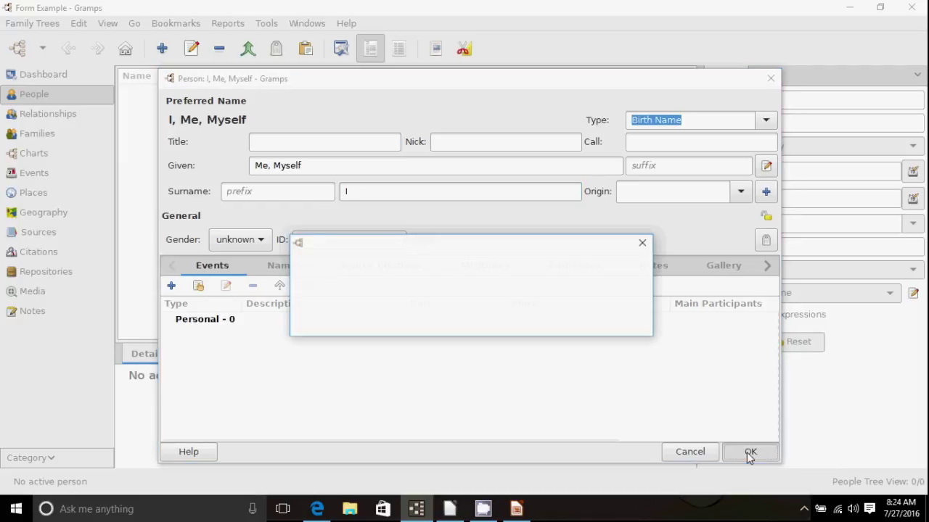
click(356, 326)
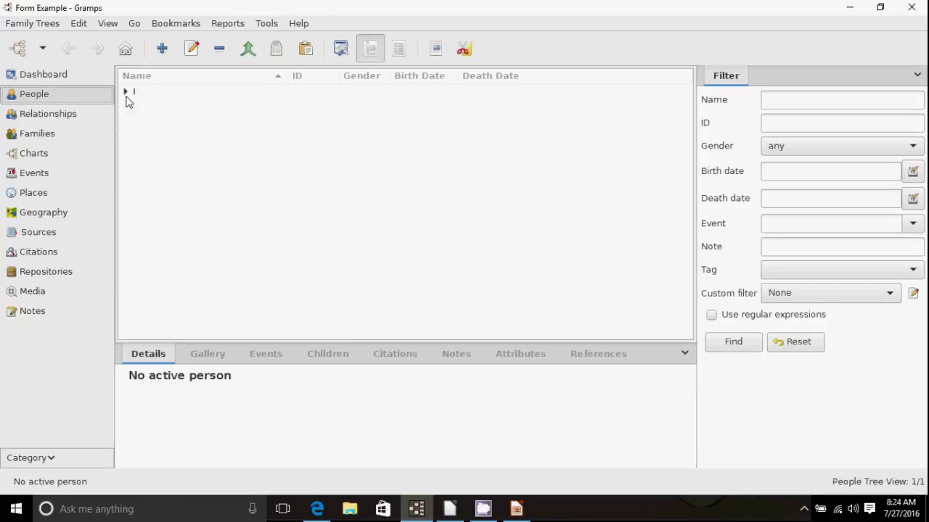
Step: Set the newly added person as the home person and show their ancestor chart
click(126, 92)
click(162, 110)
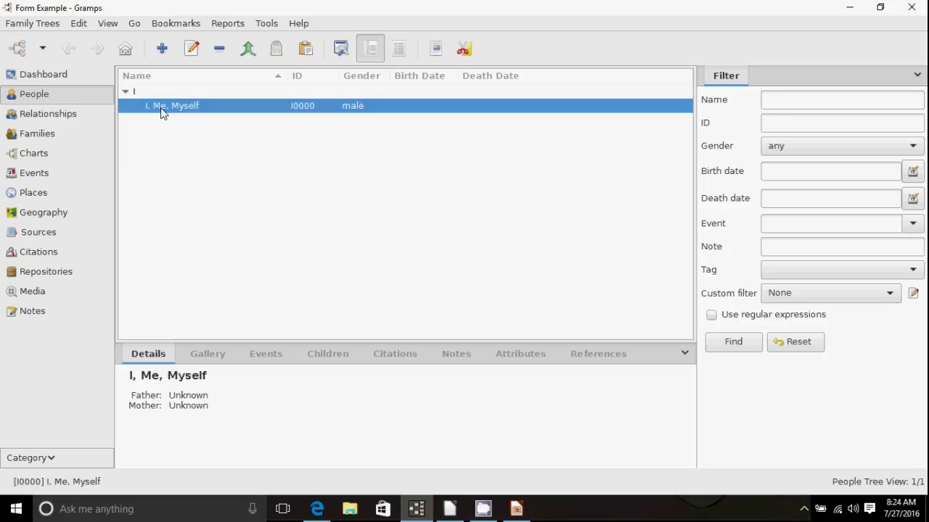
click(79, 23)
click(94, 221)
click(49, 158)
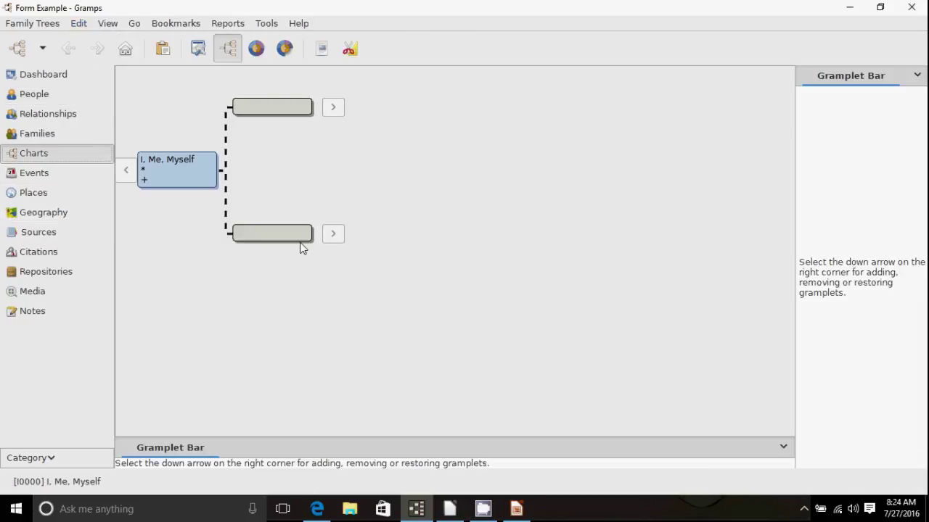
Step: Examine on the dashboard which gramplets are available to add, without adding one
click(61, 80)
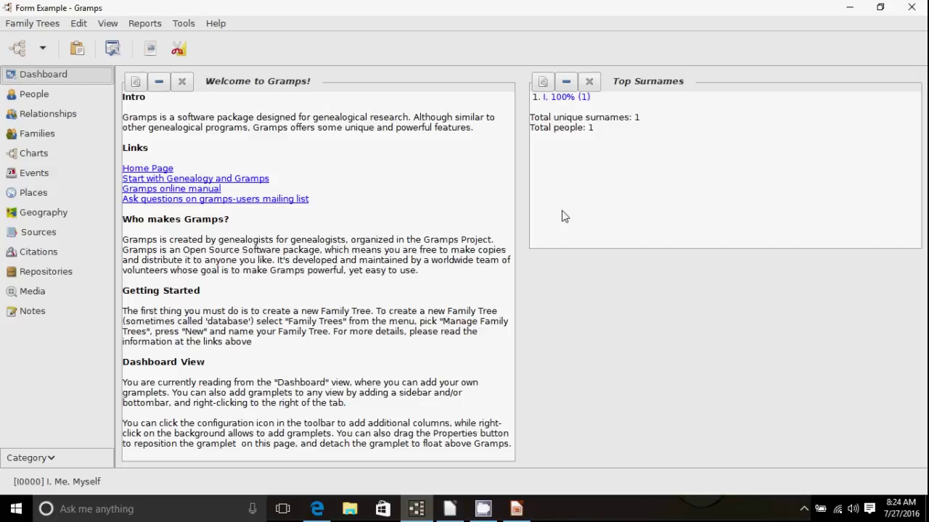
right_click(580, 313)
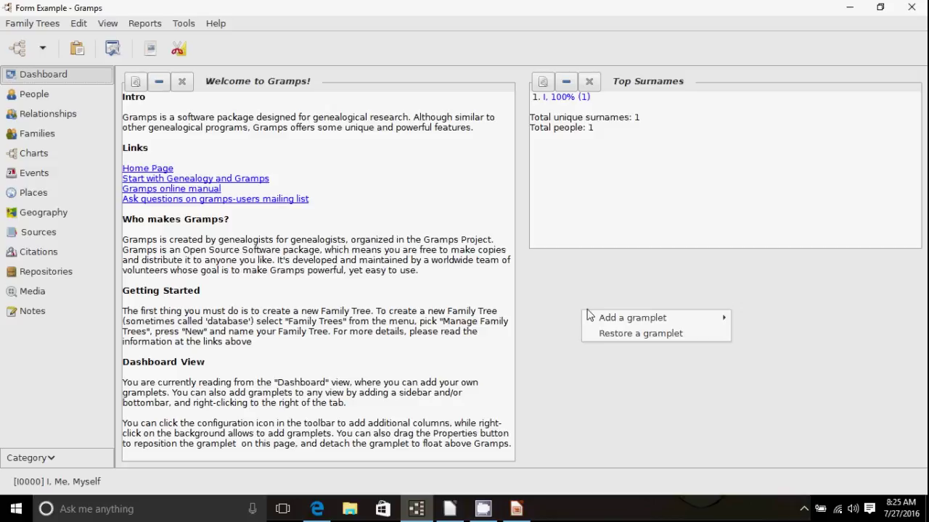
mouse_move(605, 317)
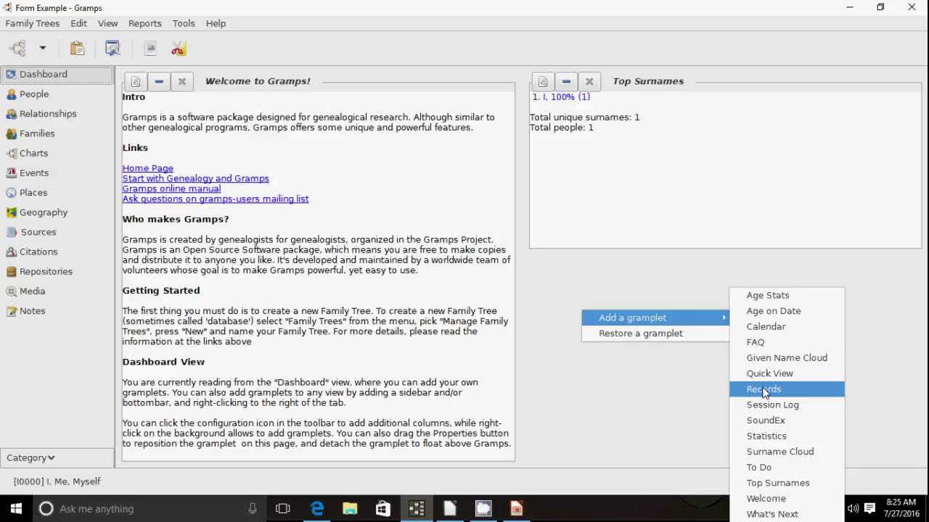
click(636, 273)
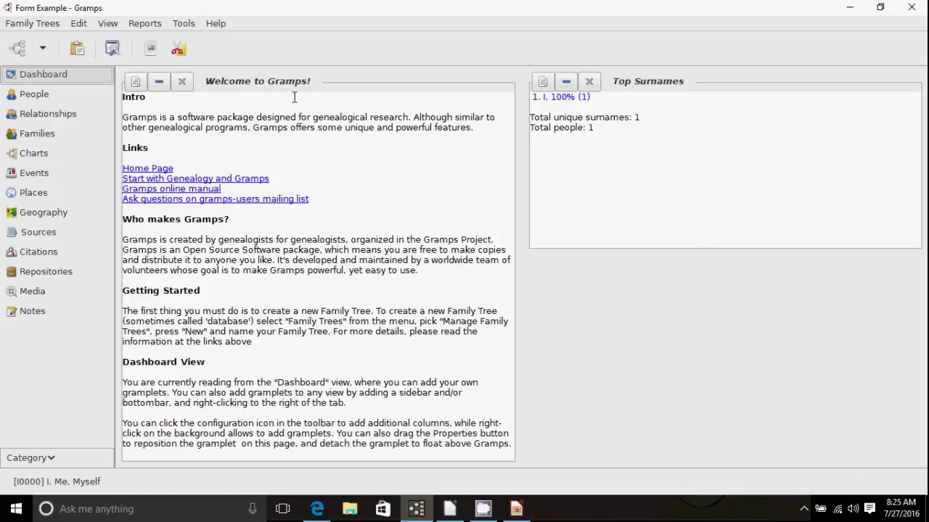
Step: Check for new addons from the preferences and list the gramplet addons that can be installed
click(80, 26)
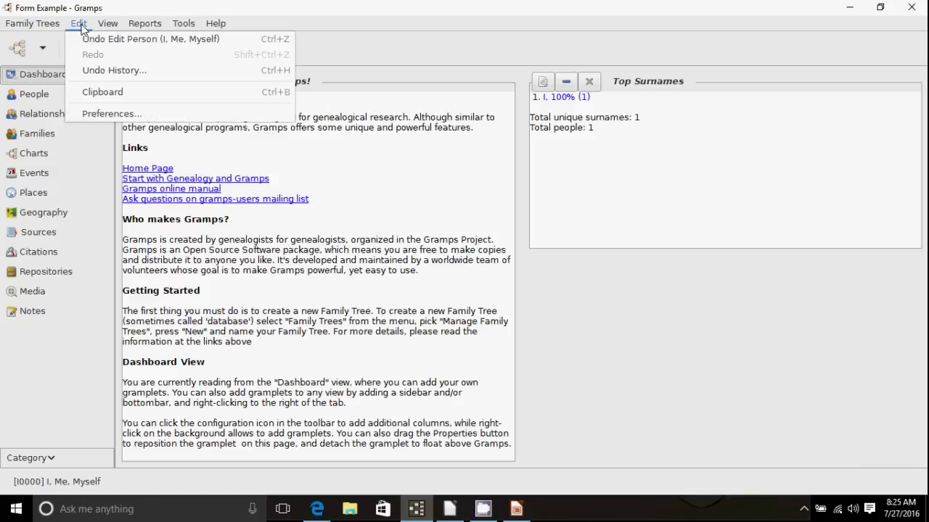
click(94, 116)
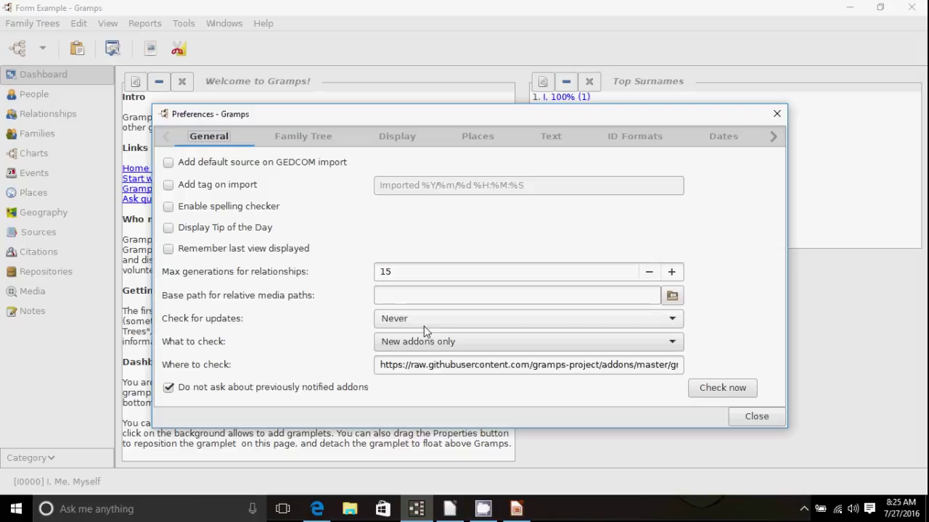
click(712, 390)
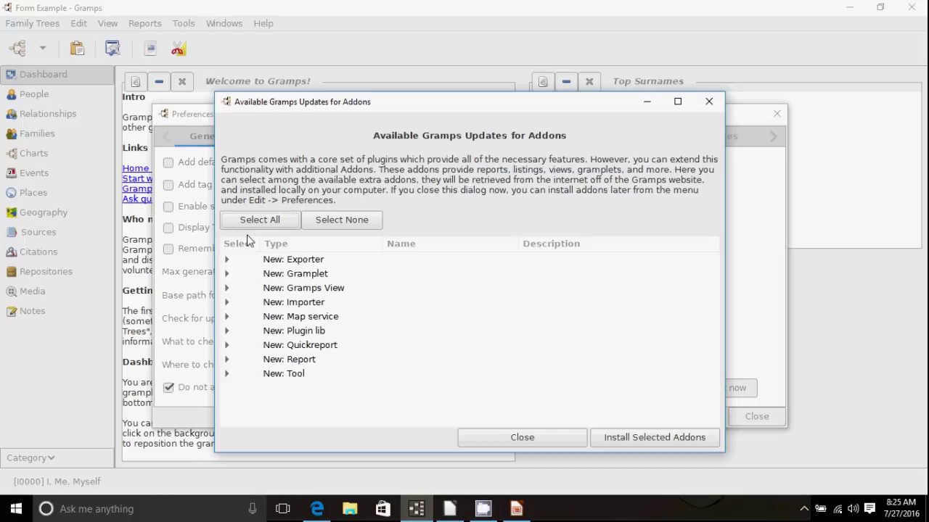
click(226, 275)
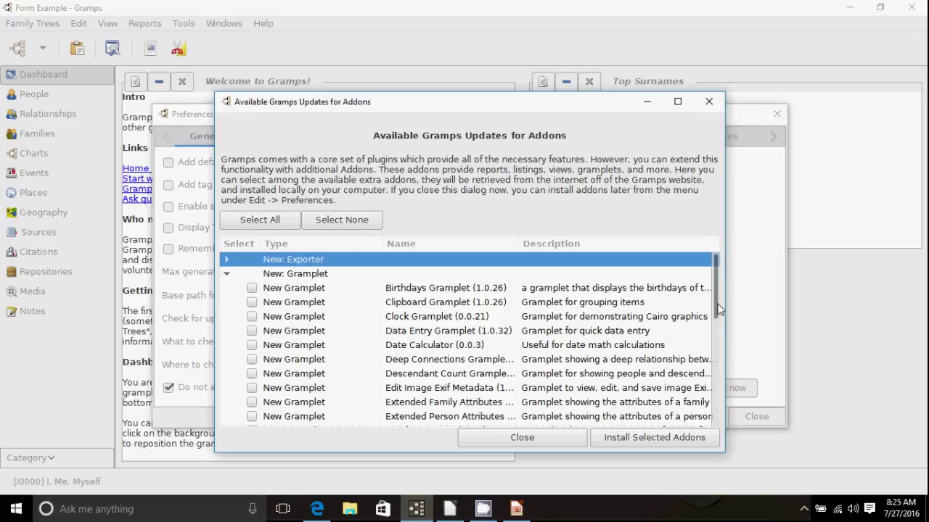
scroll(717, 313, down, 1)
scroll(715, 323, down, 5)
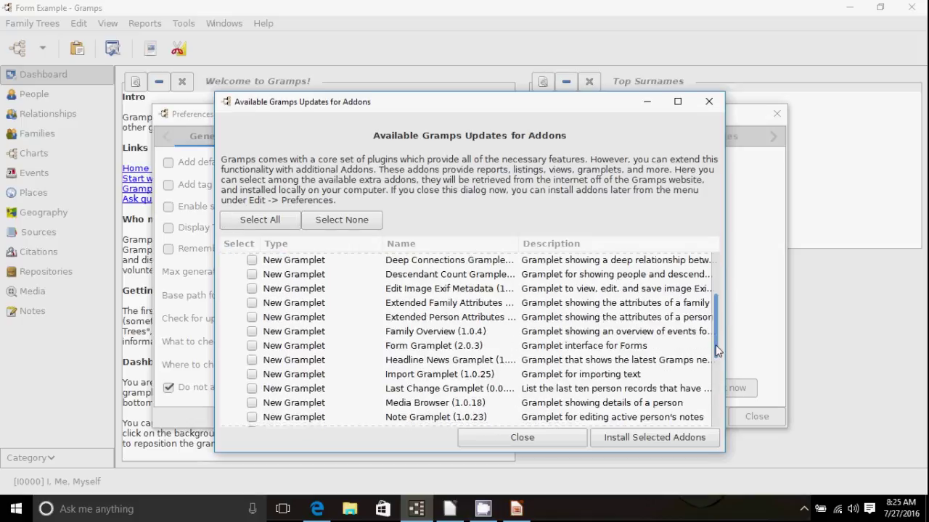
click(252, 343)
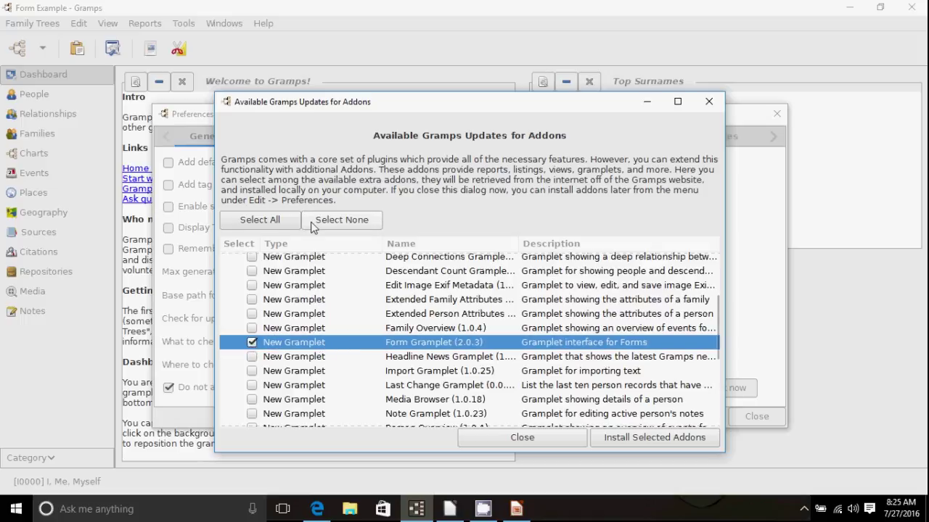
click(276, 221)
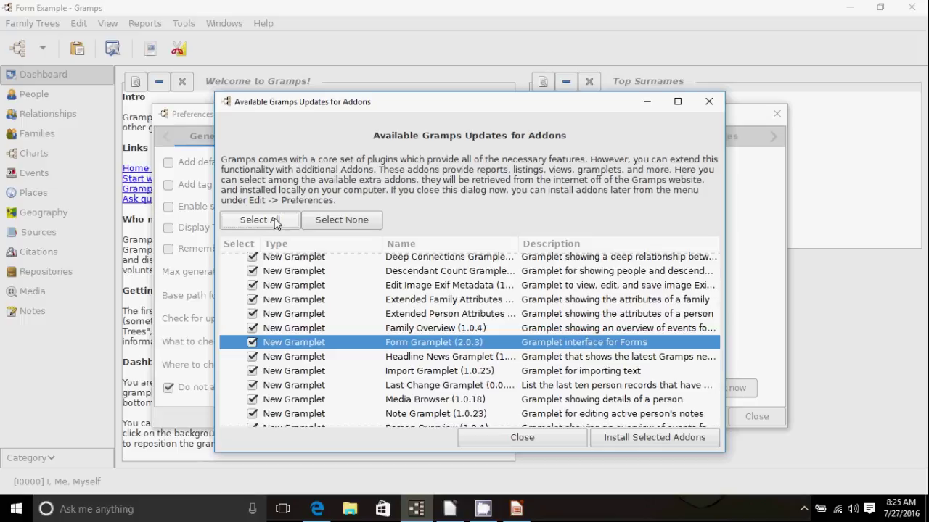
click(335, 226)
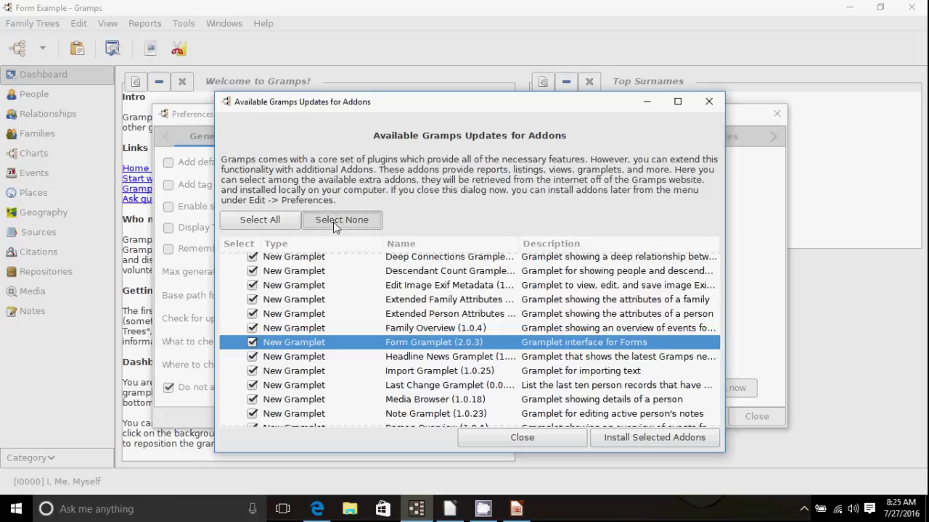
Step: Install only the Form Gramplet and Last Change Gramplet addons, and close the preferences
click(252, 342)
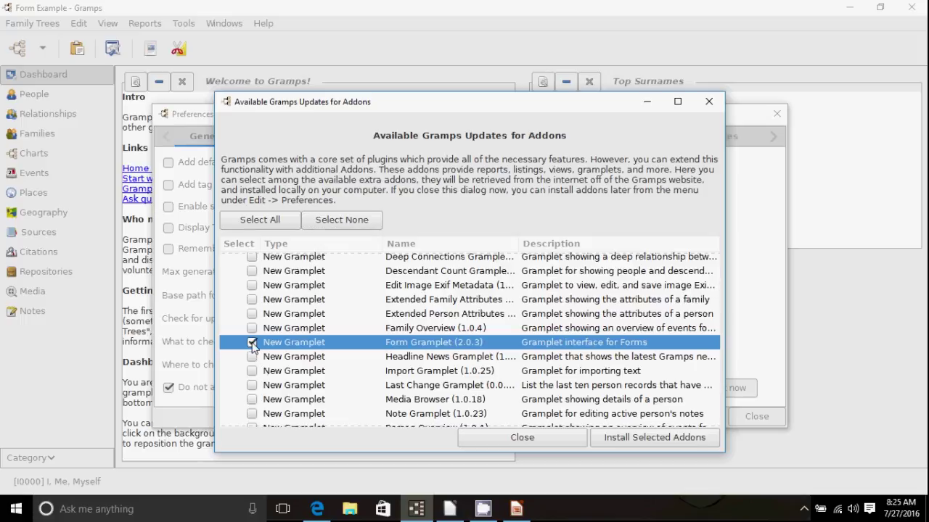
click(252, 385)
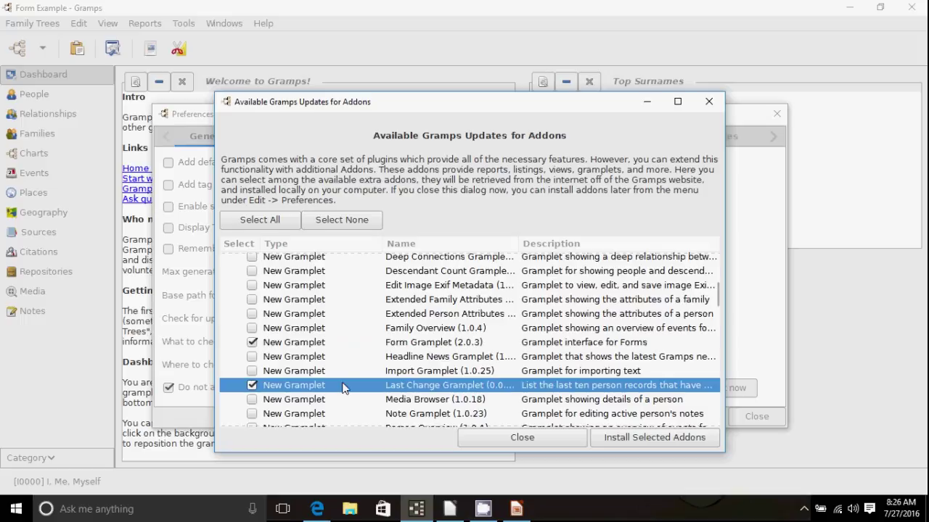
click(646, 436)
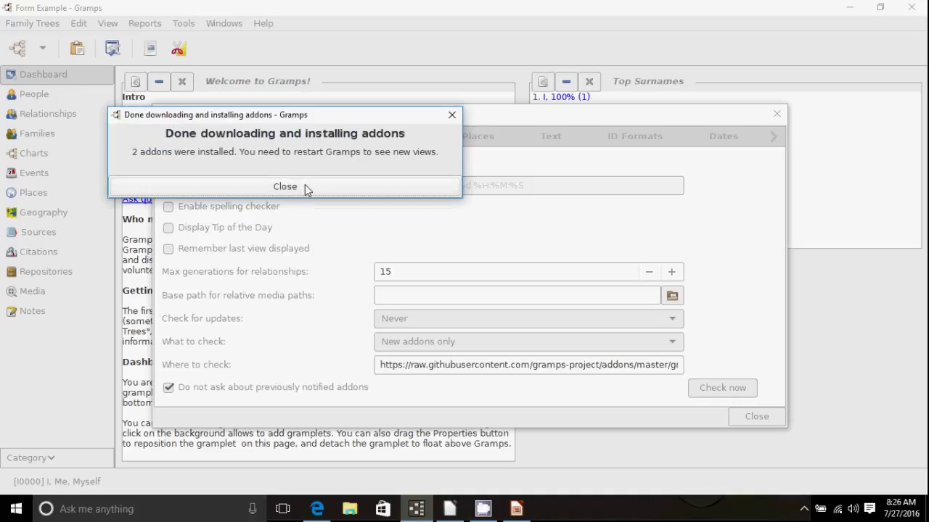
click(304, 186)
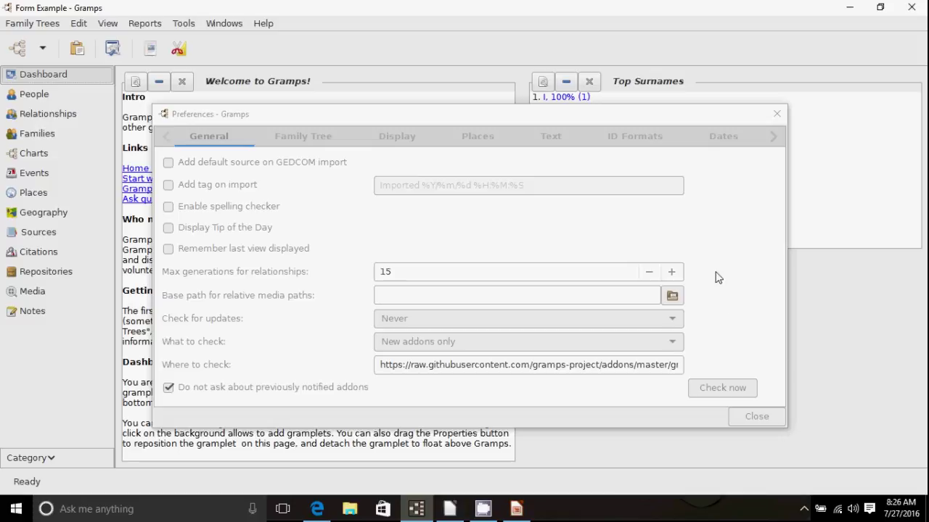
drag(586, 113, 600, 88)
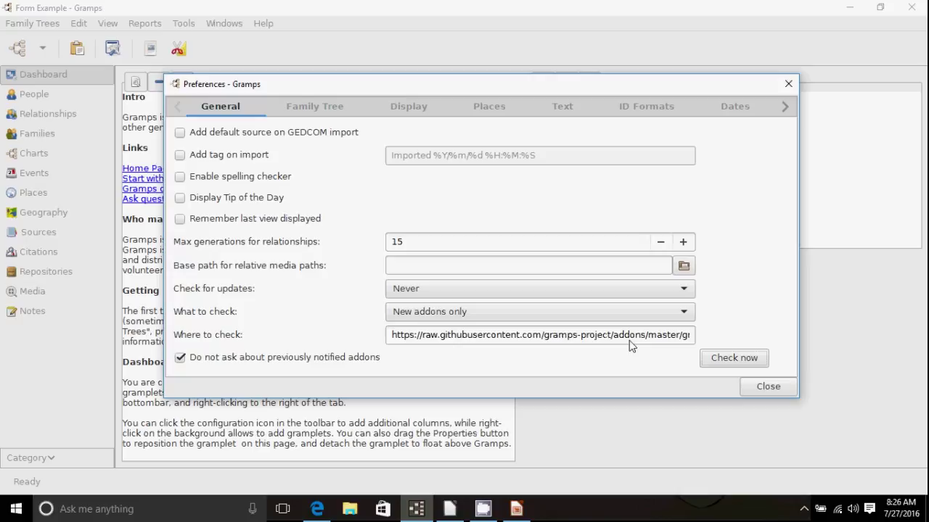
click(755, 384)
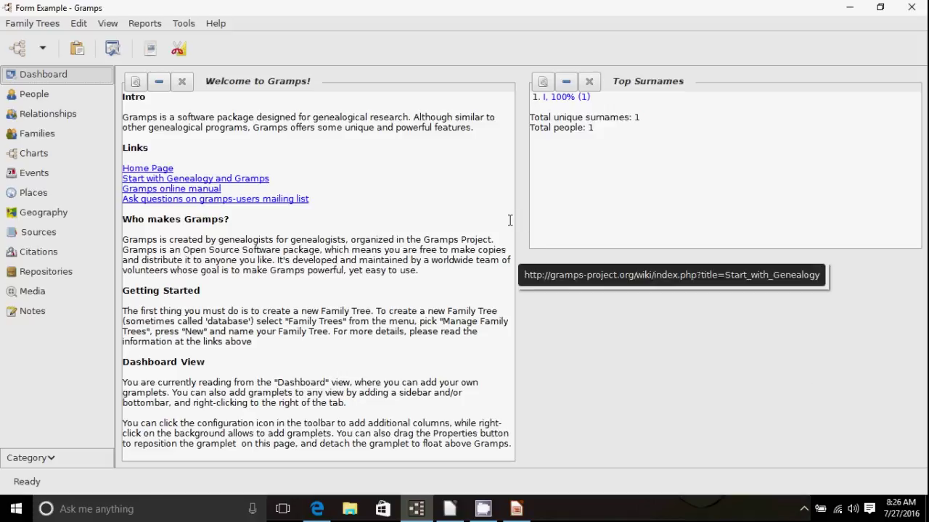
Step: Examine the dashboard's list of addable gramplets for the newly installed addons
right_click(601, 313)
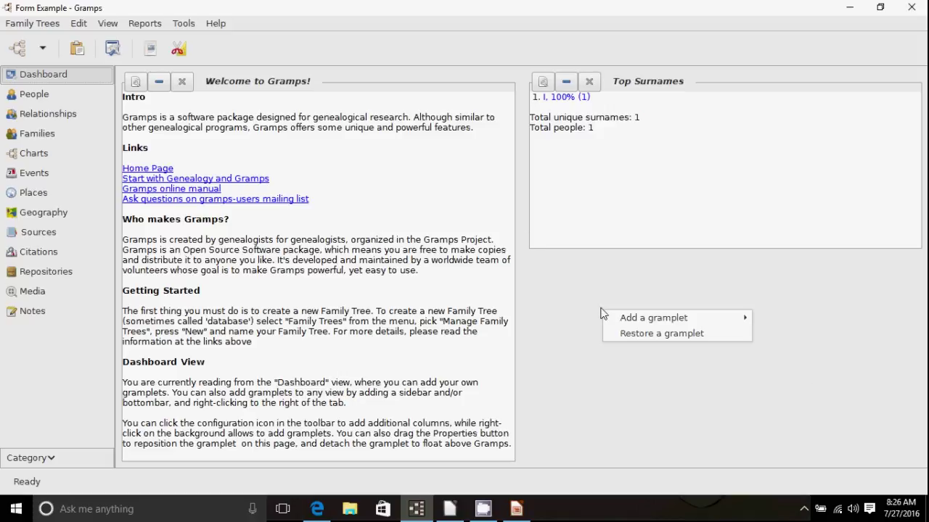
mouse_move(629, 320)
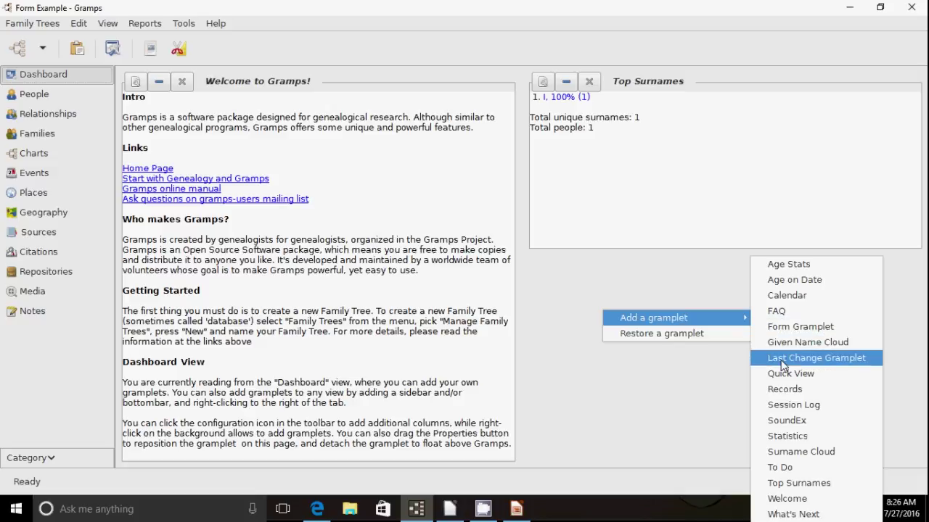
click(689, 282)
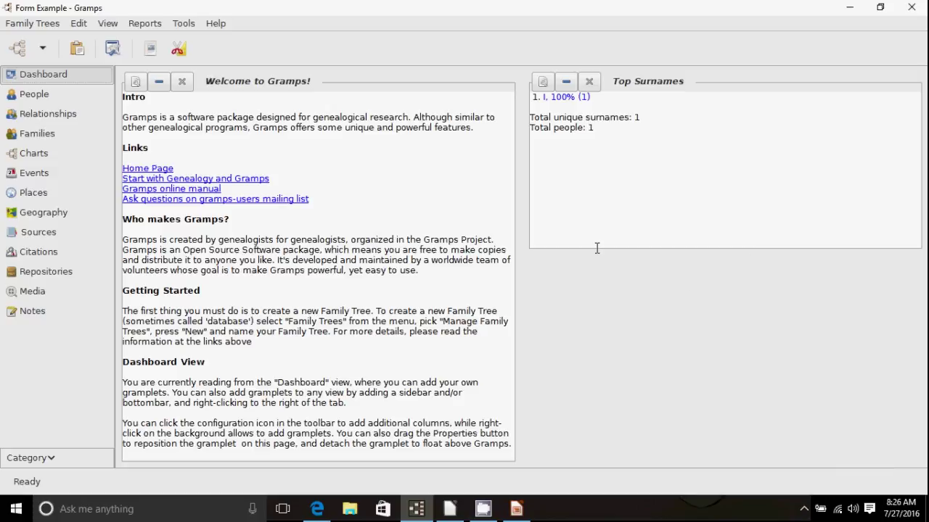
key(alt+Tab)
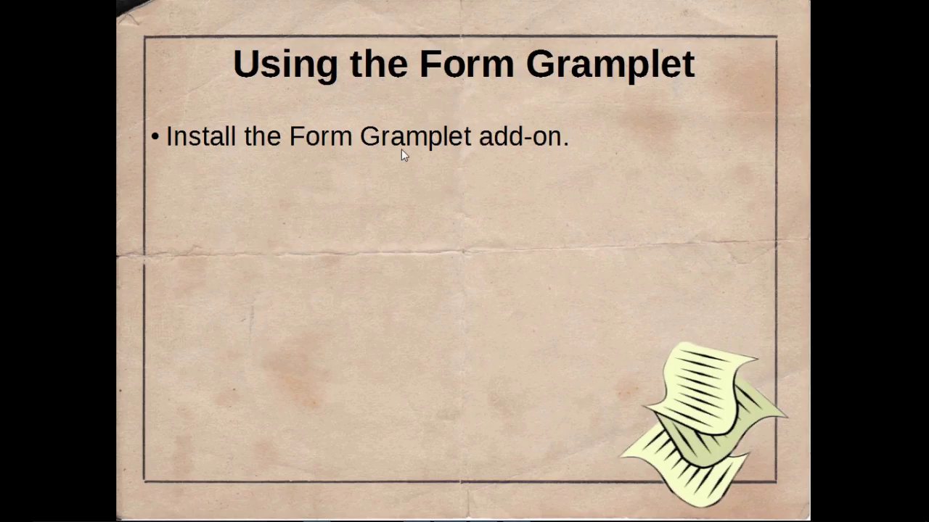
click(401, 148)
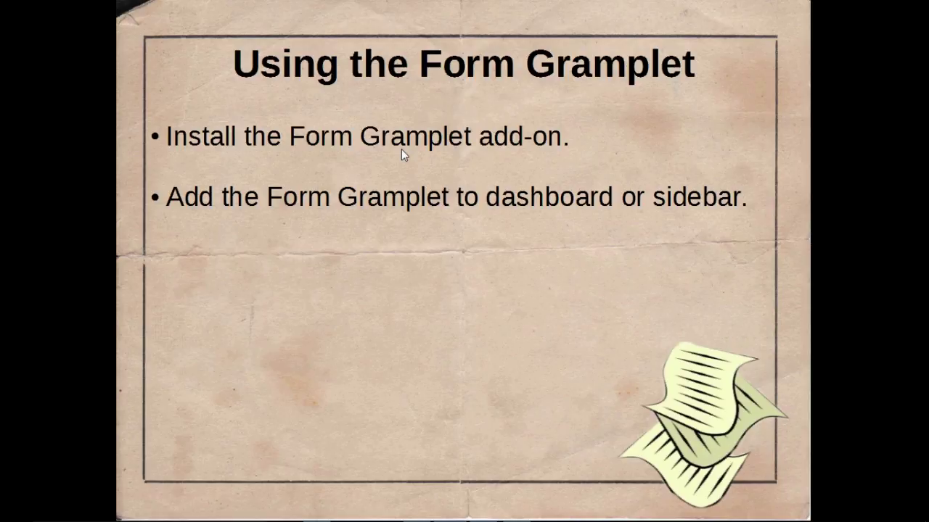
key(alt+Tab)
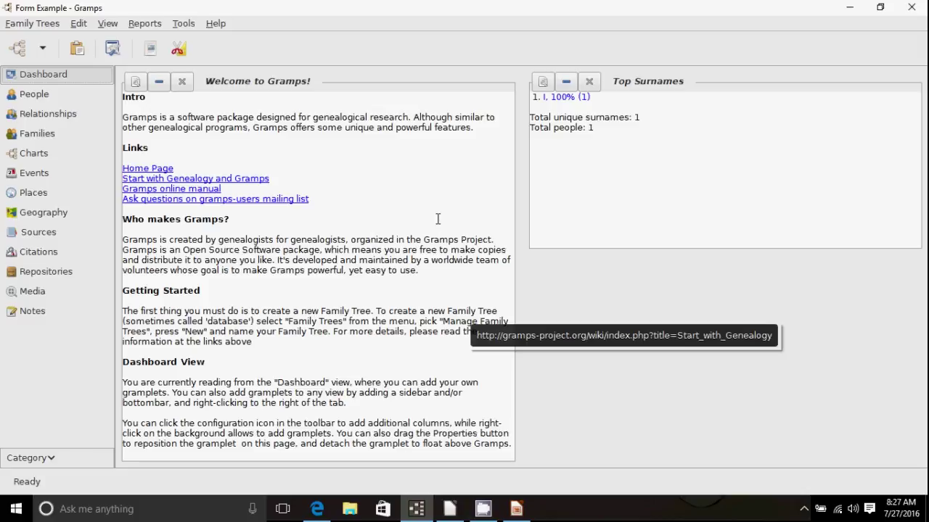
Step: Remove the Welcome to Gramps! gramplet from the dashboard
click(182, 84)
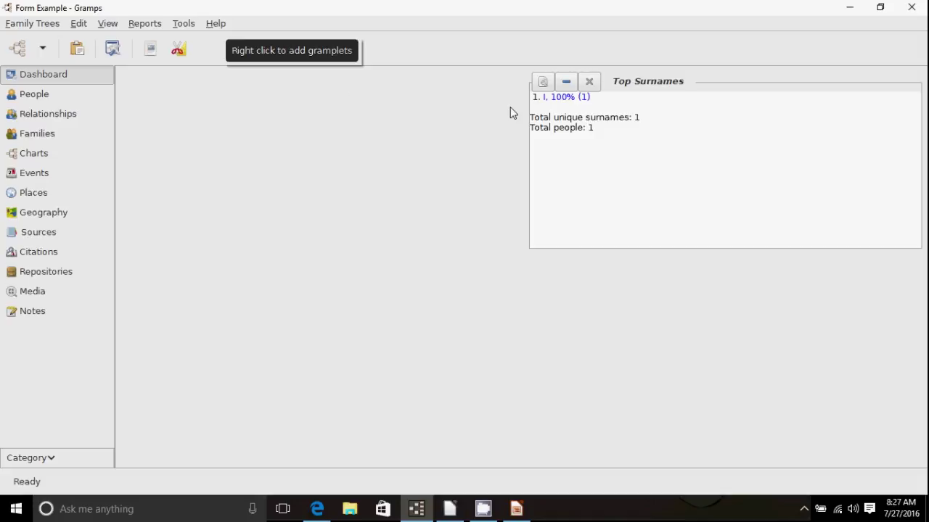
Step: Add the Last Change Gramplet to the empty column of the dashboard
right_click(171, 116)
mouse_move(220, 122)
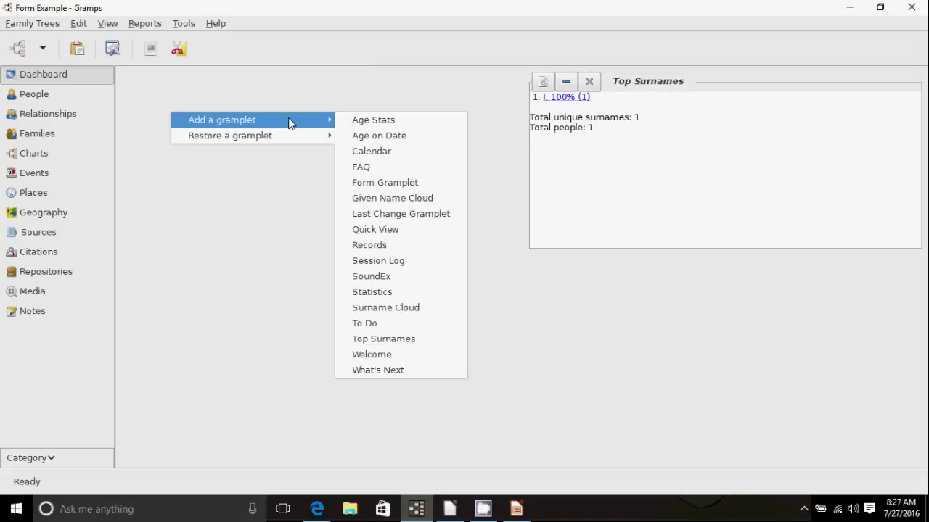
click(363, 216)
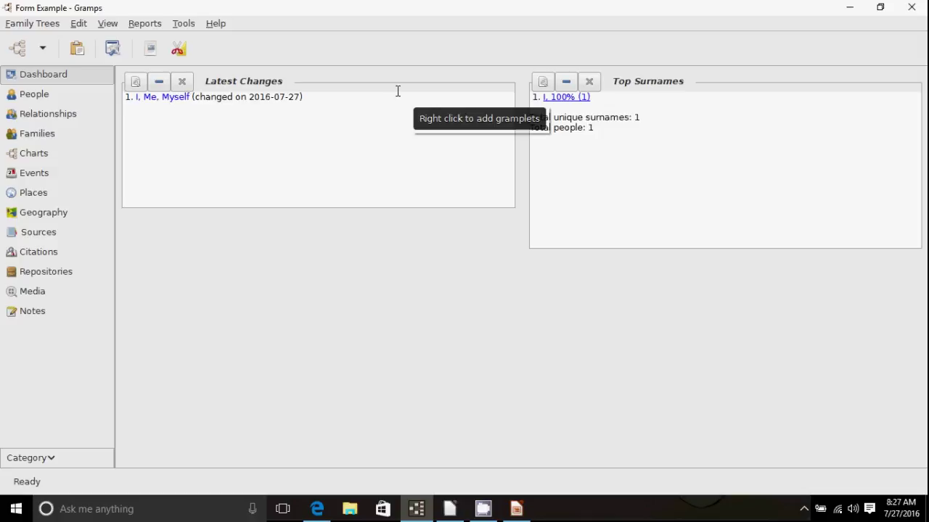
Step: Replace the Top Surnames gramplet on the dashboard with the Form Gramplet
click(590, 82)
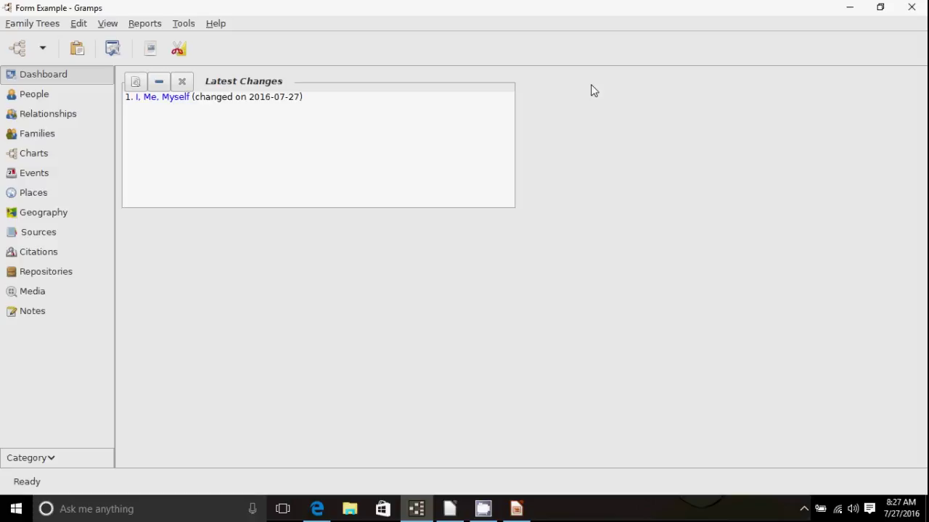
right_click(573, 110)
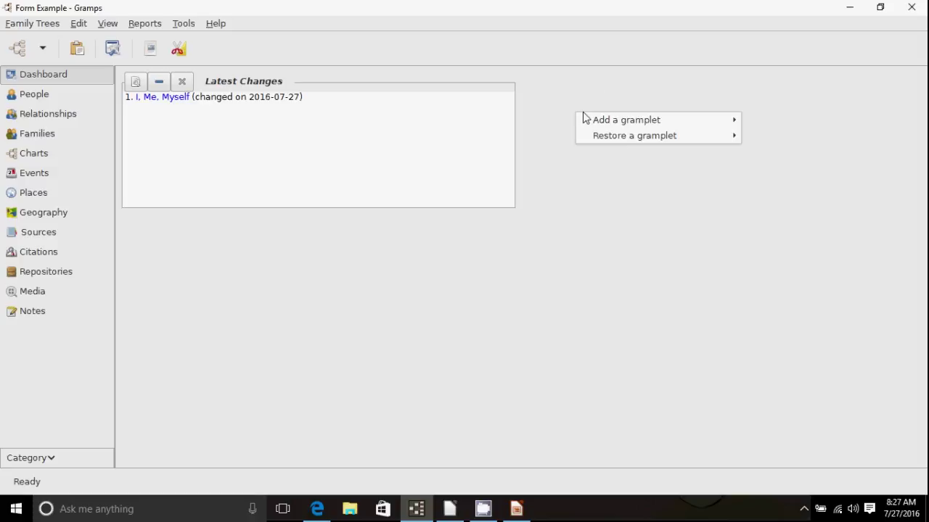
mouse_move(596, 120)
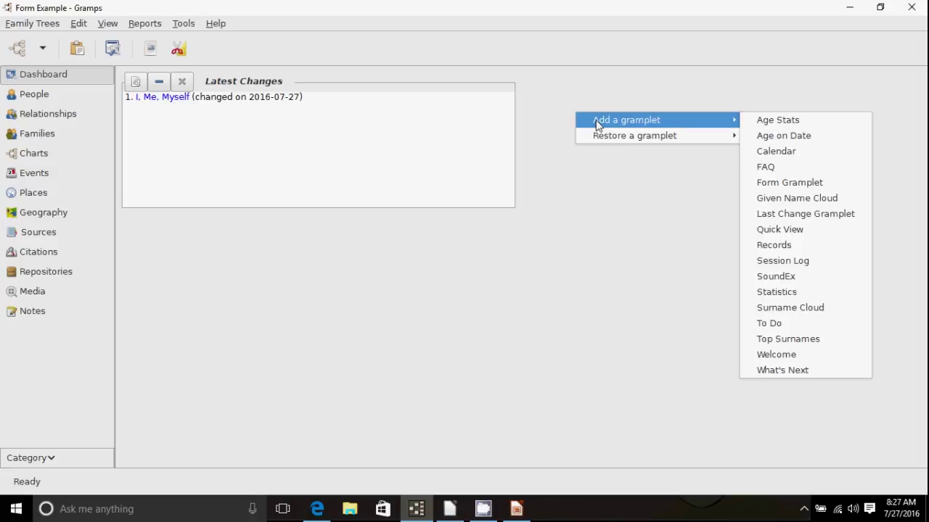
click(762, 183)
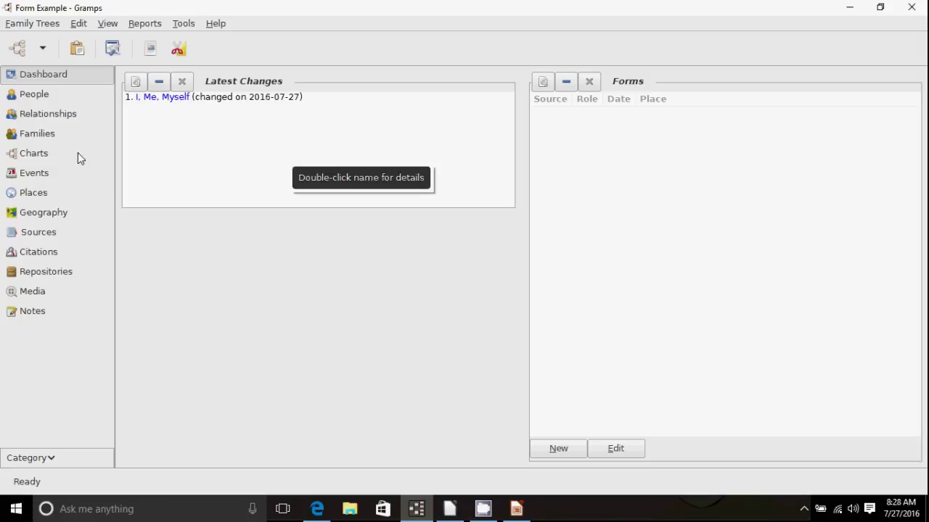
Step: In the Charts view, add the Forms gramplet to the bar beneath the pedigree and enlarge that pane to show its buttons
click(44, 153)
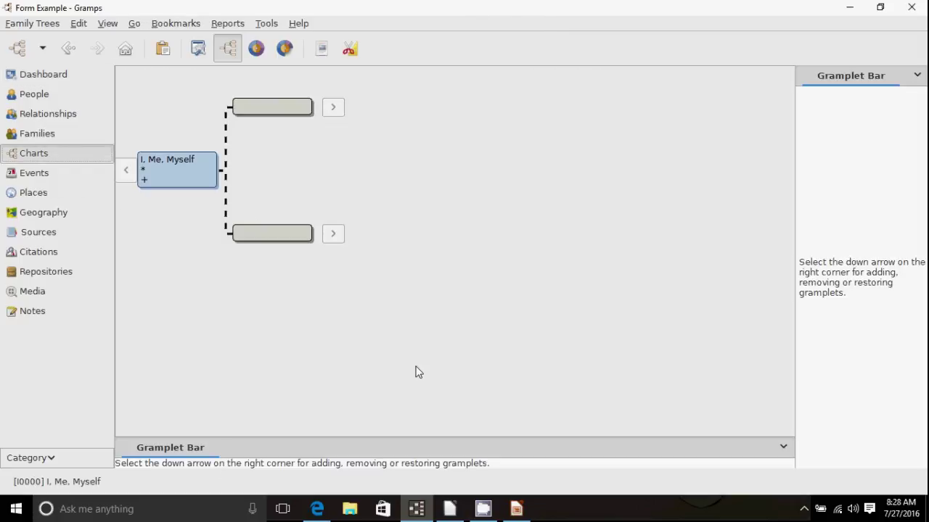
drag(358, 438, 359, 398)
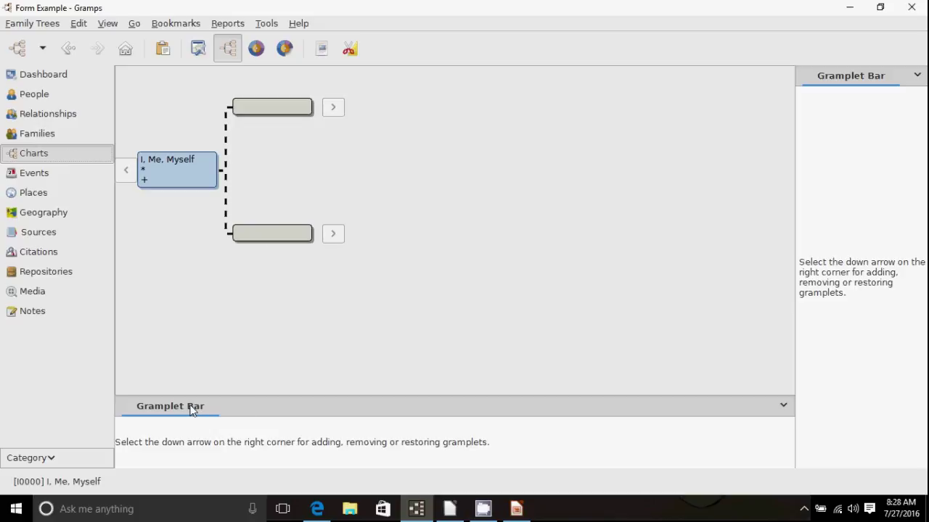
click(783, 405)
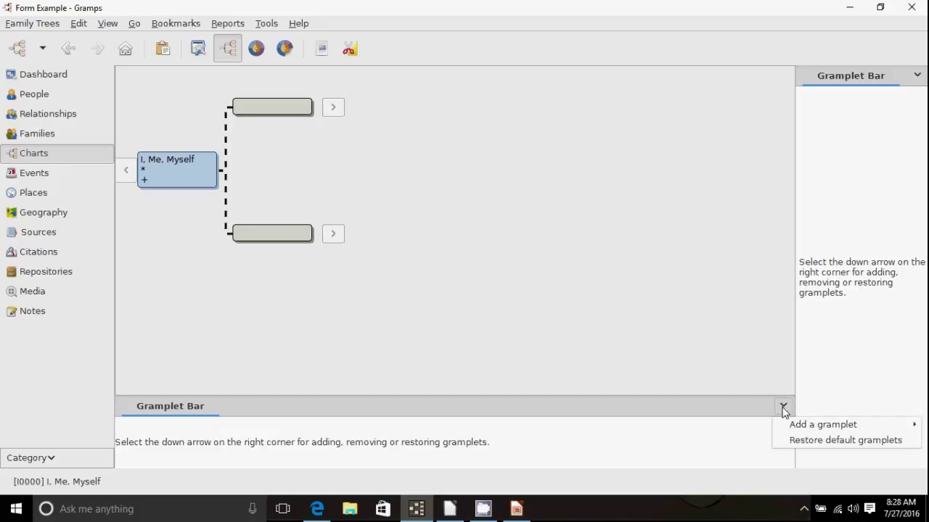
mouse_move(797, 429)
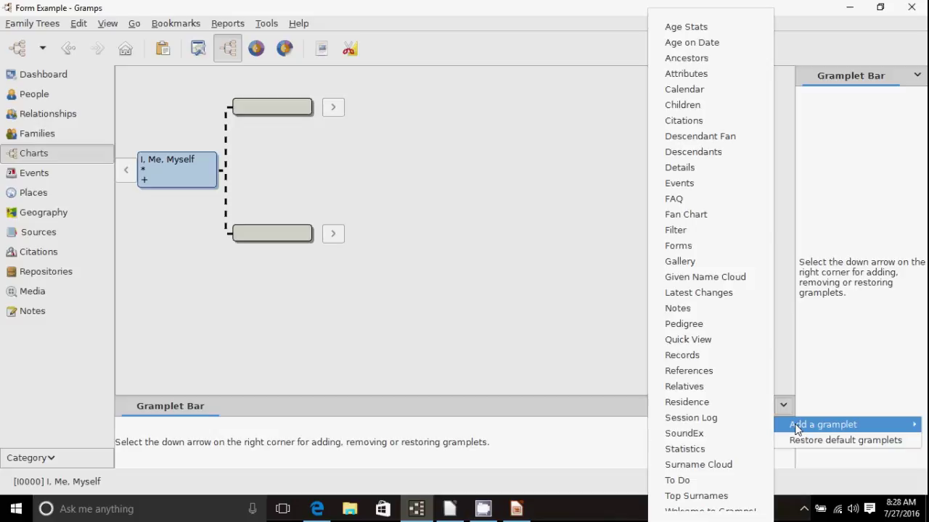
click(706, 249)
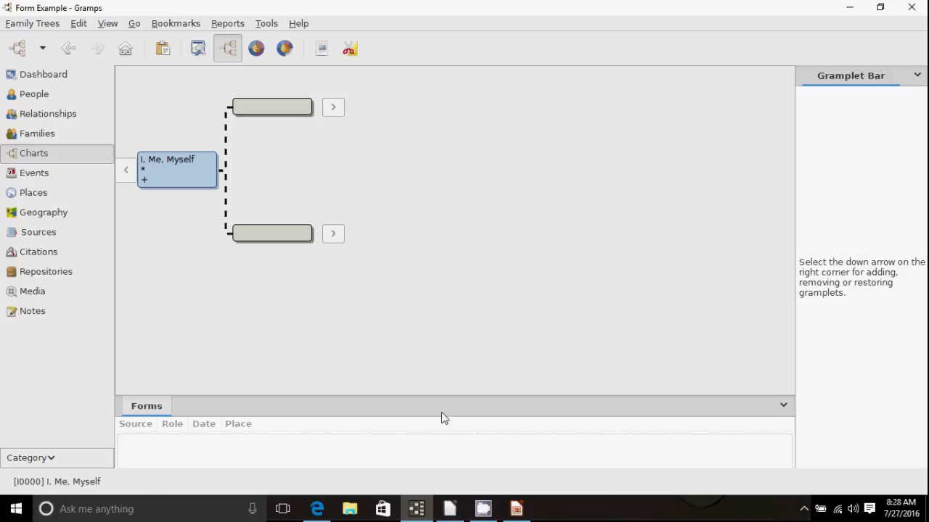
drag(730, 396, 720, 299)
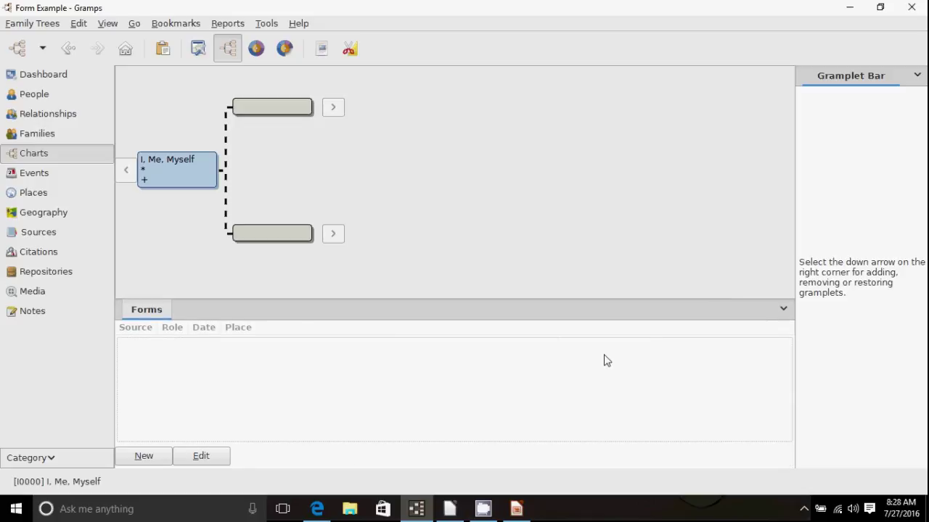
drag(489, 301, 482, 341)
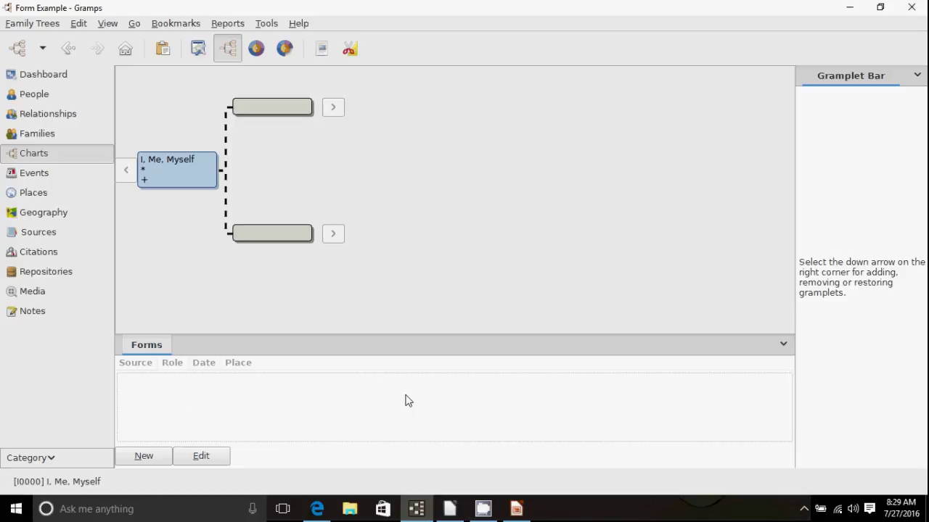
Step: Return to the dashboard view and switch to the Form Gramplet slide presentation
click(42, 76)
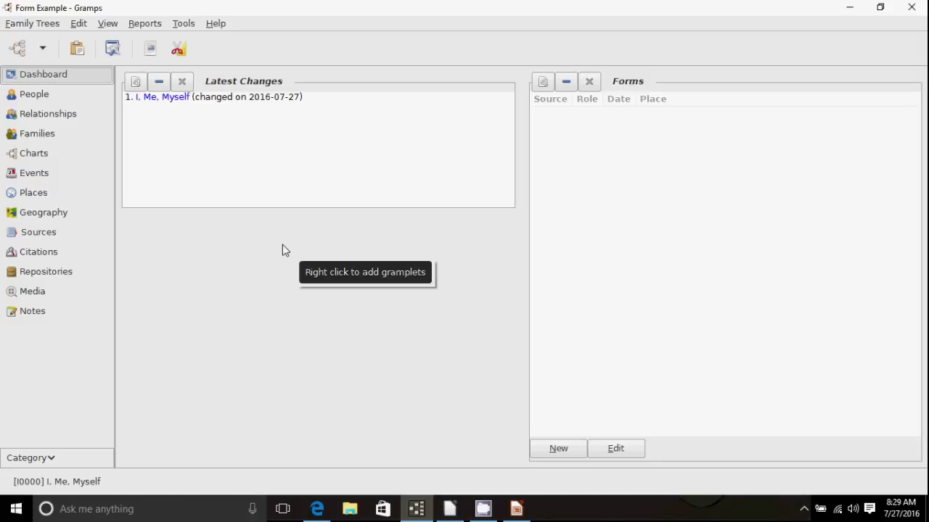
key(alt+Tab)
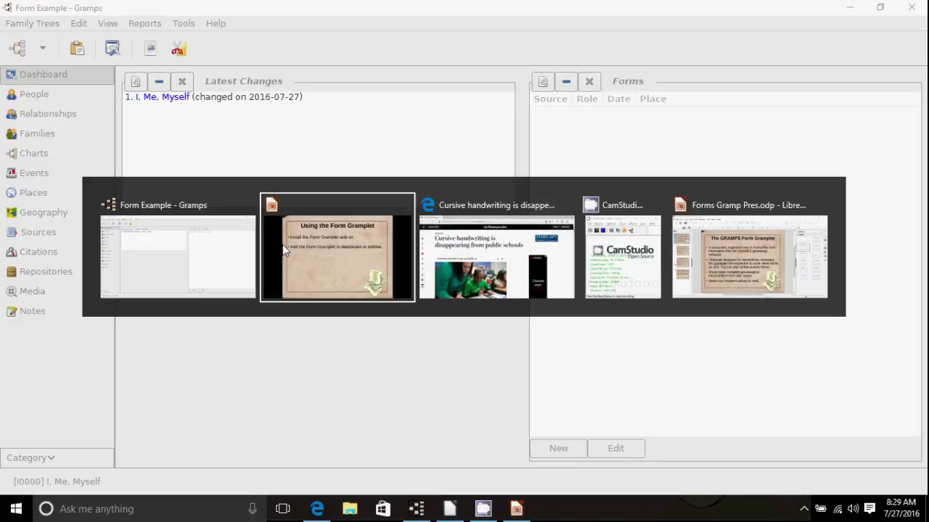
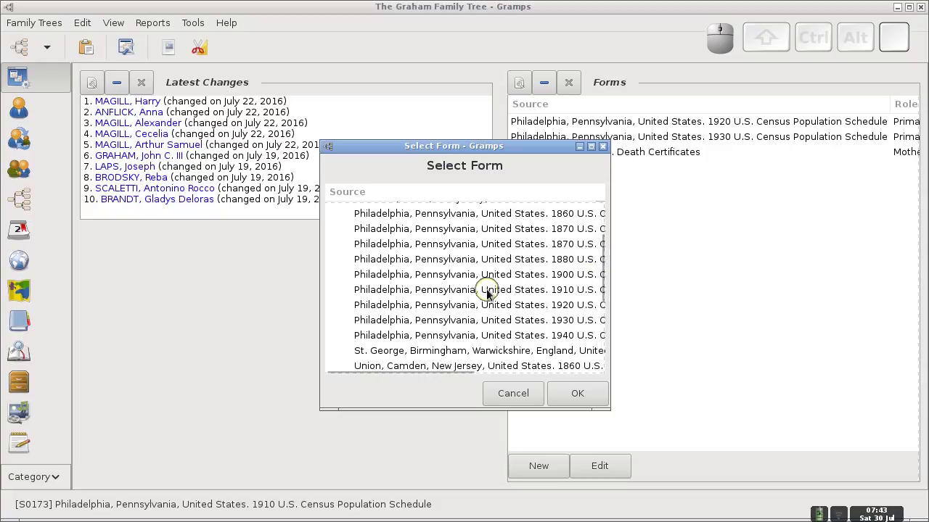
Step: Start a new form from the Philadelphia 1910 U.S. Census source and move its window clear of the screen edge
click(483, 288)
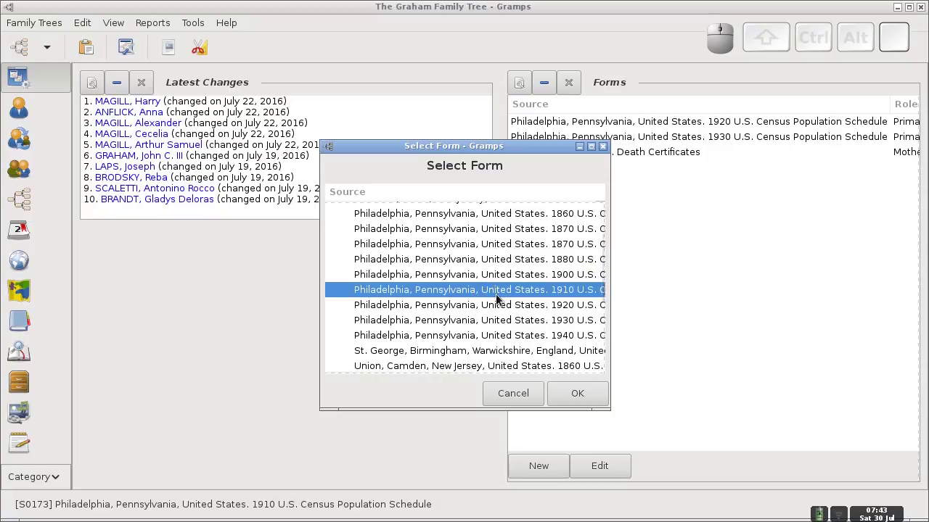
click(574, 395)
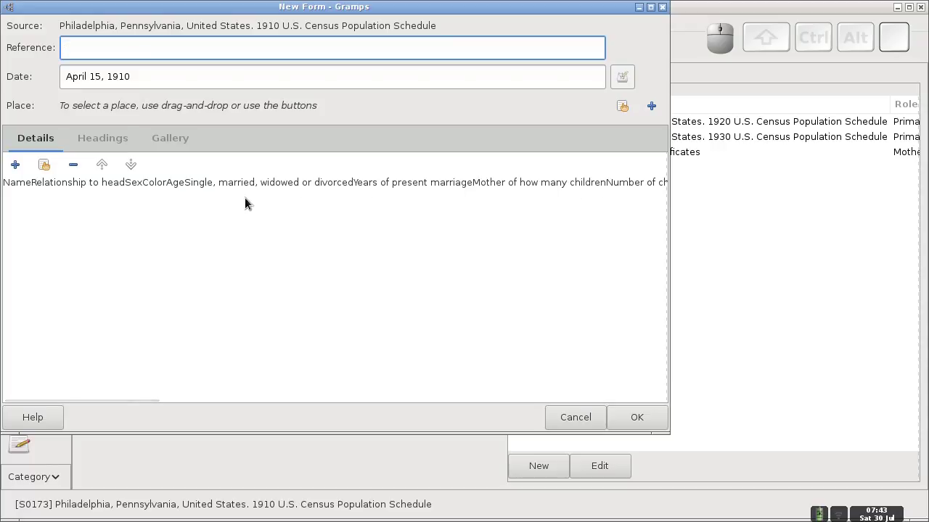
drag(235, 9, 284, 30)
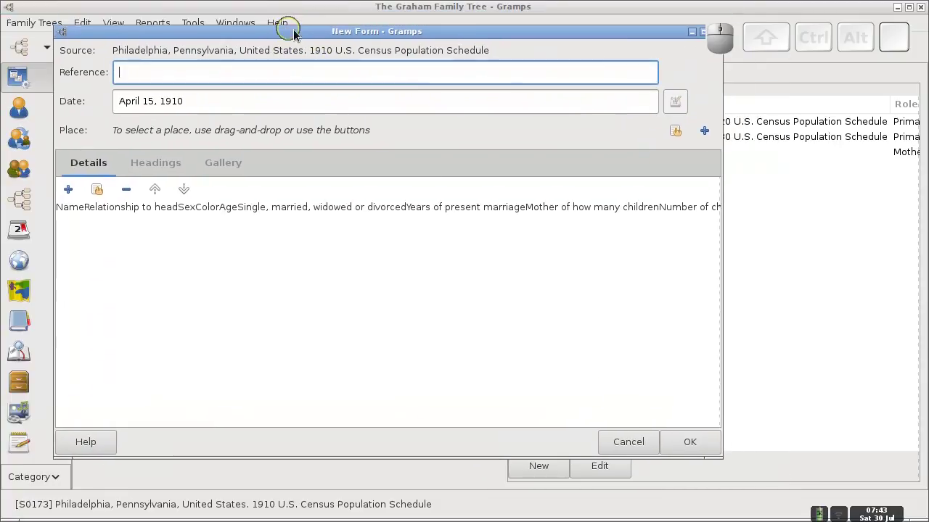
drag(622, 35, 601, 36)
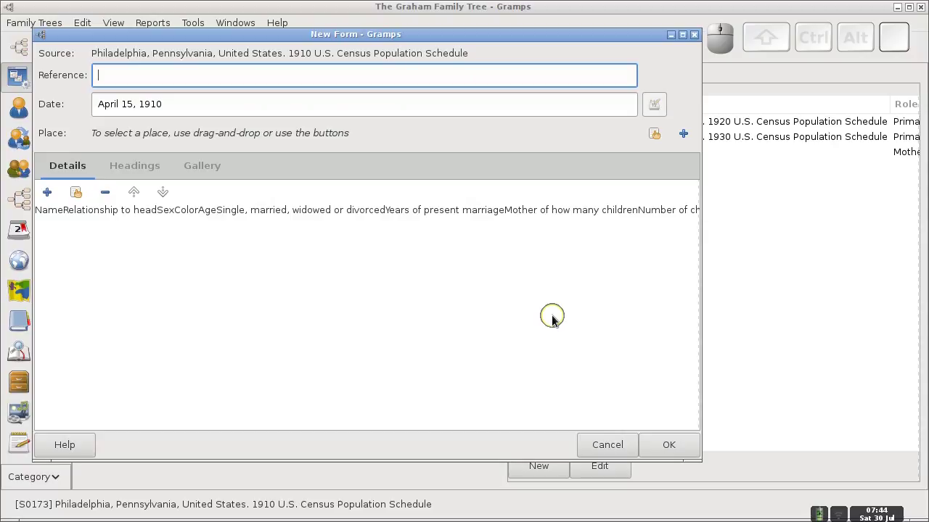
Step: Fill in the form's reference with a starred note marking it as a duplicate citation for the family's 1910 census
text(*** )
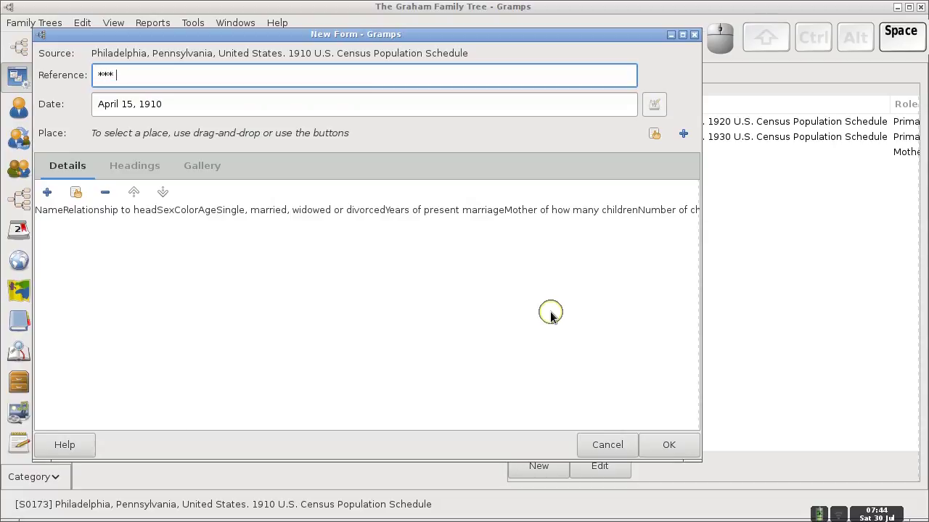
text(D)
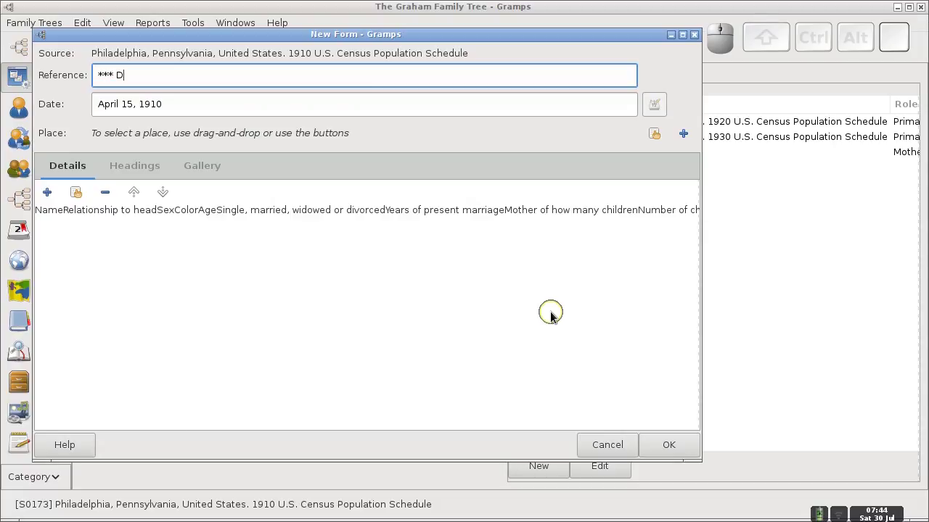
text(uplicate Citia)
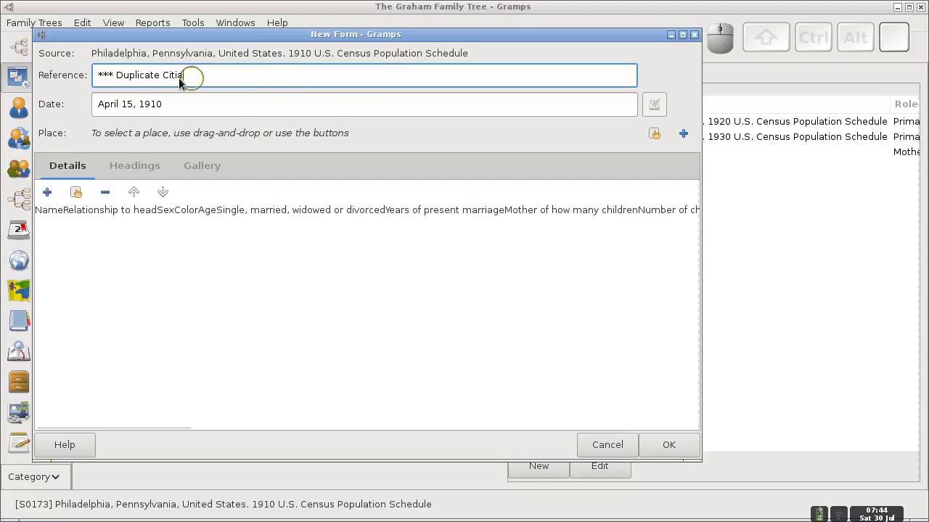
key(BackSpace)
text(a)
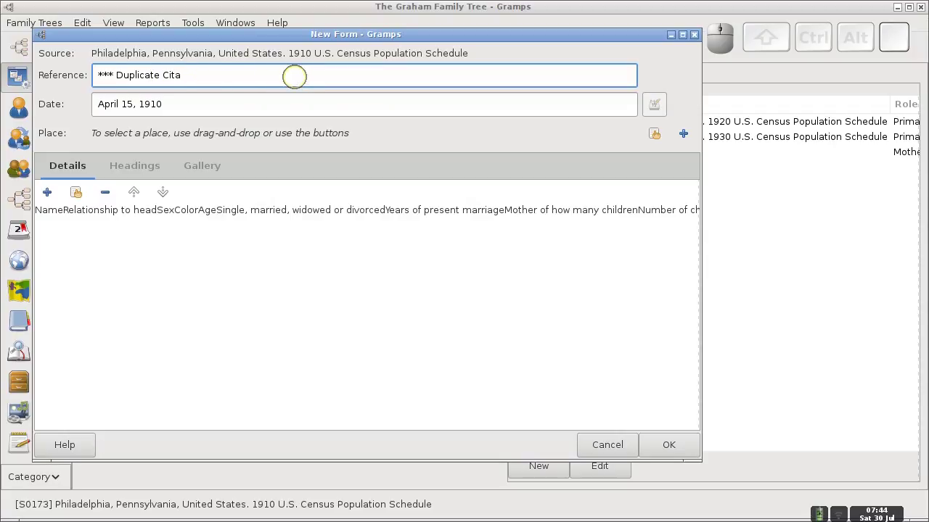
text(tion for 1910 Anflick Census ***)
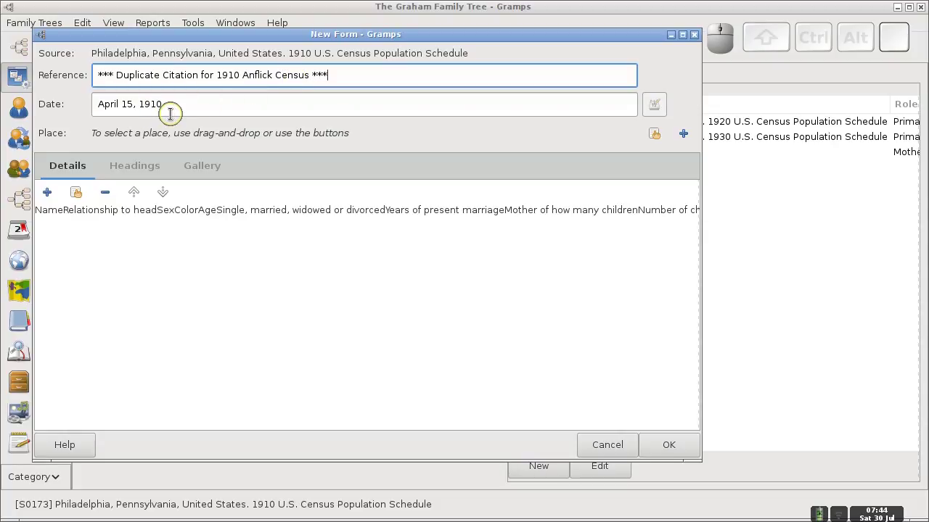
Step: Search the existing places for "Phila" and set the form's place to the city of Philadelphia
click(655, 137)
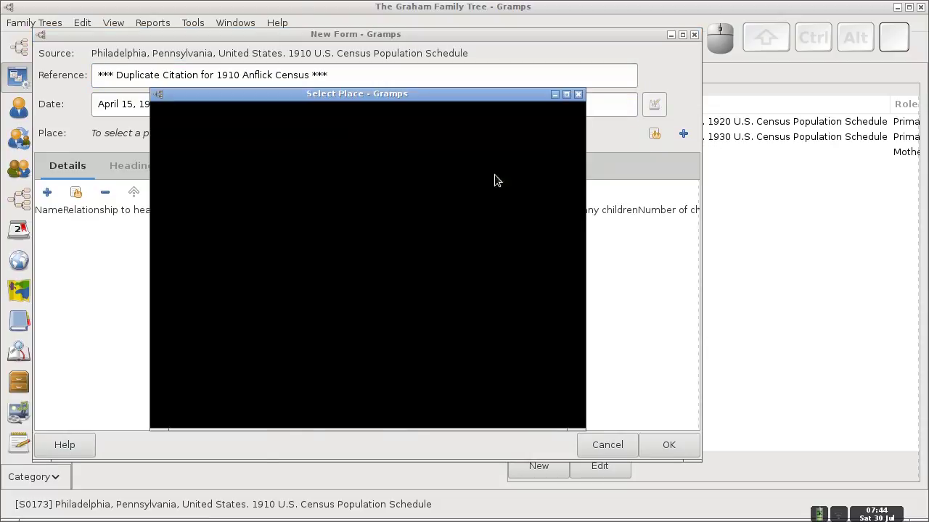
click(357, 140)
text(Phila)
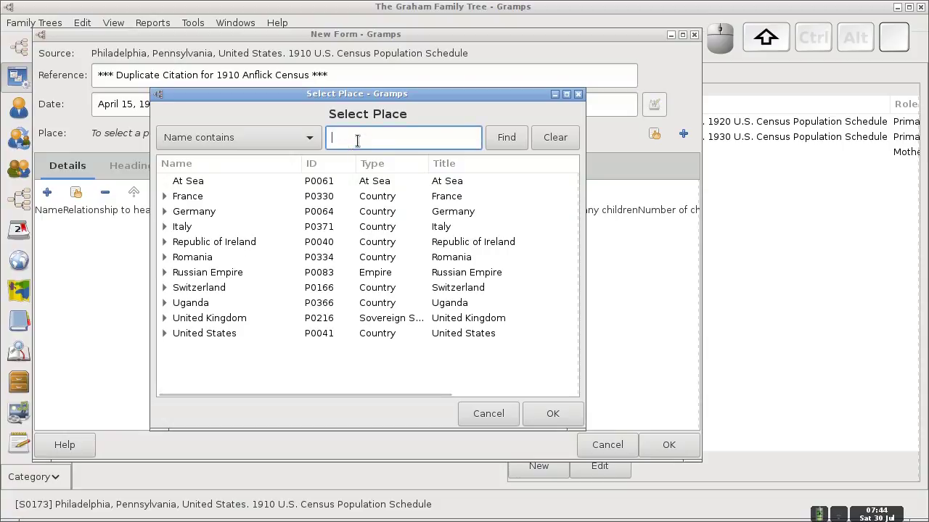
key(Return)
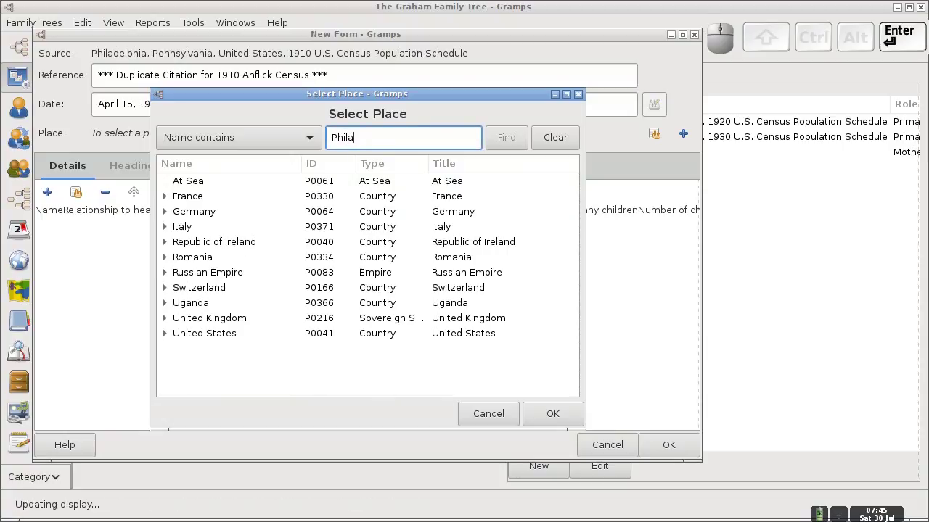
click(211, 181)
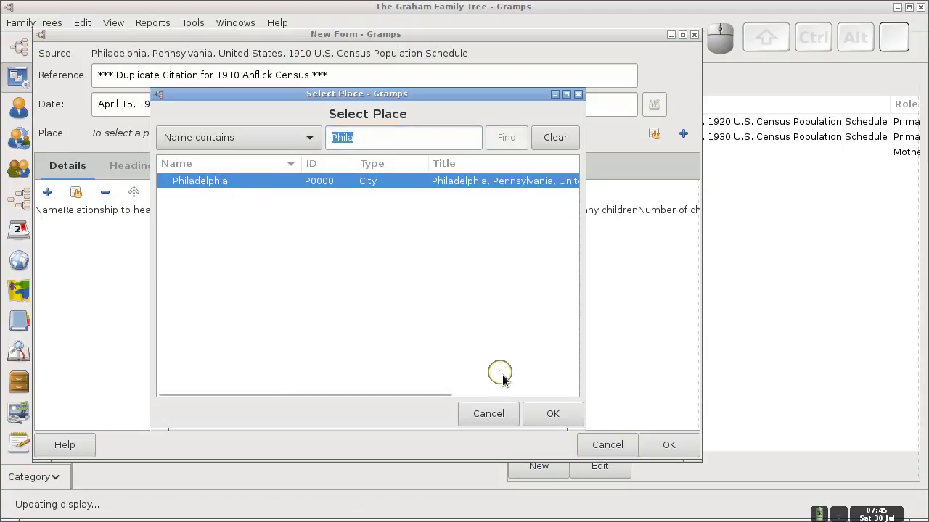
click(537, 412)
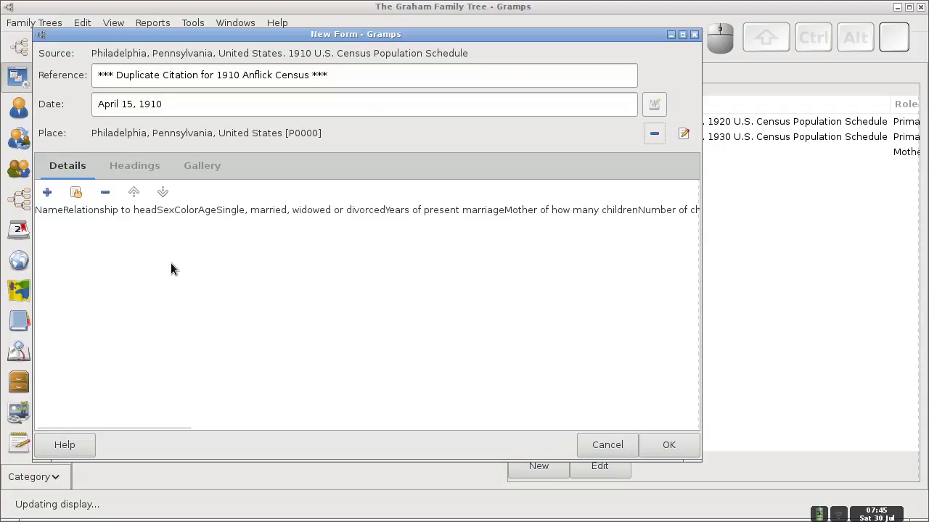
Step: Check the family's entries on the census scan and add the mother from the existing people as the form's first person
key(ctrl+alt+Right)
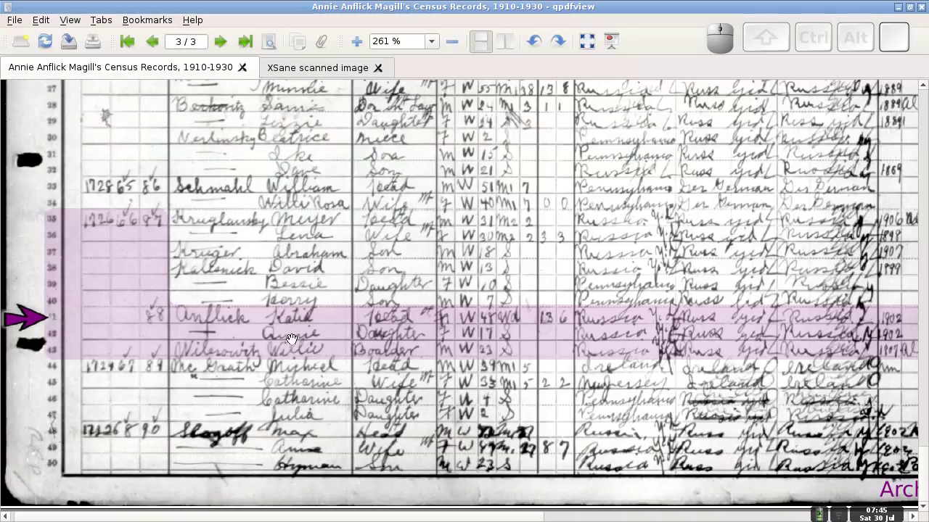
key(ctrl+alt+Left)
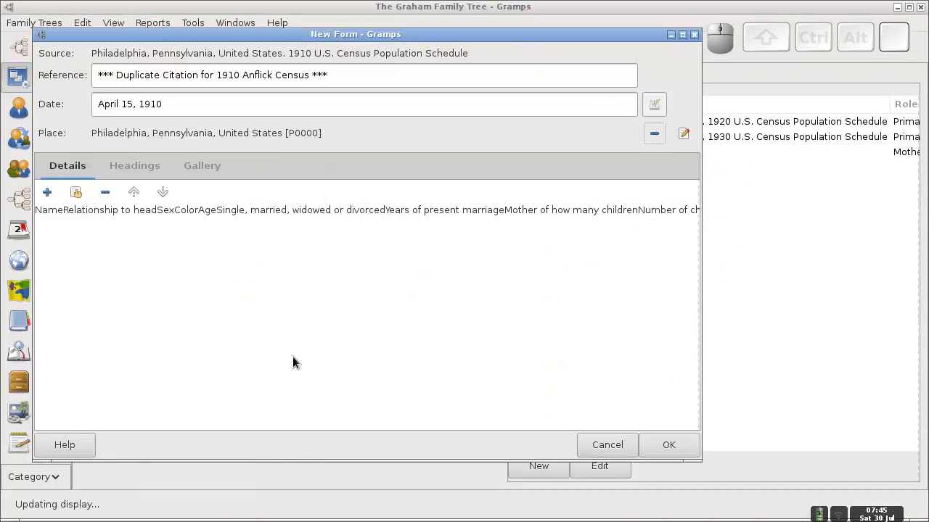
click(77, 193)
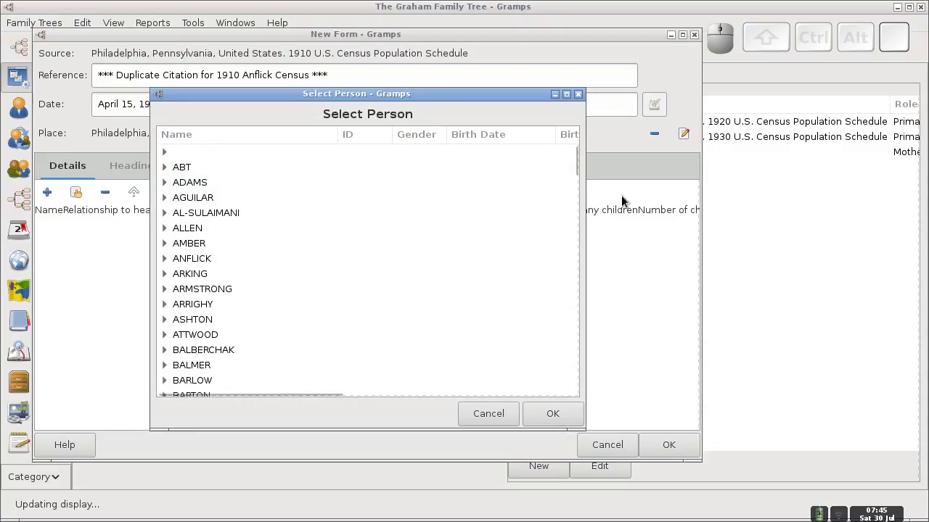
drag(574, 168, 576, 271)
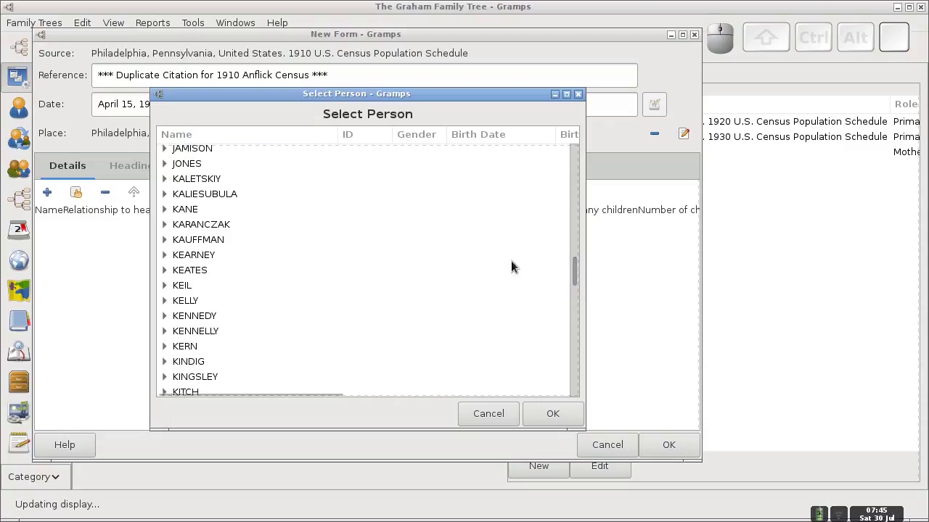
click(163, 225)
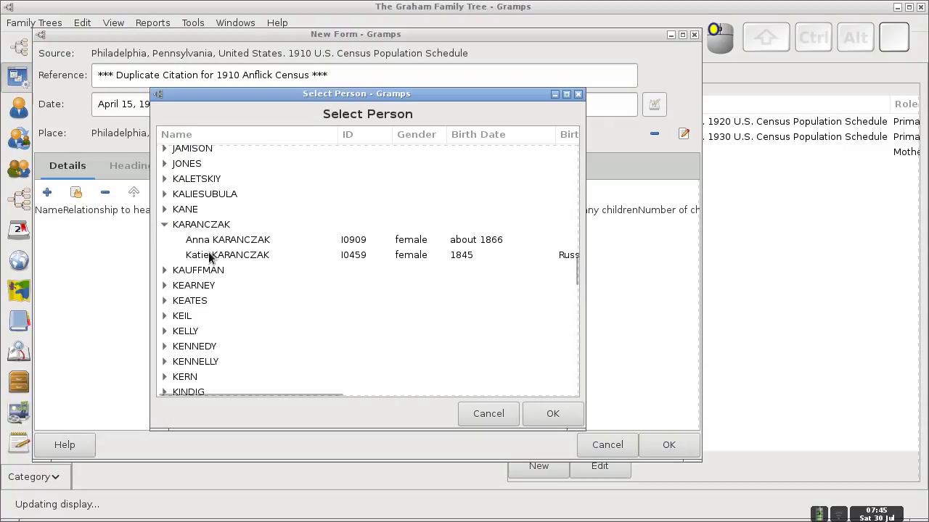
click(210, 255)
click(546, 414)
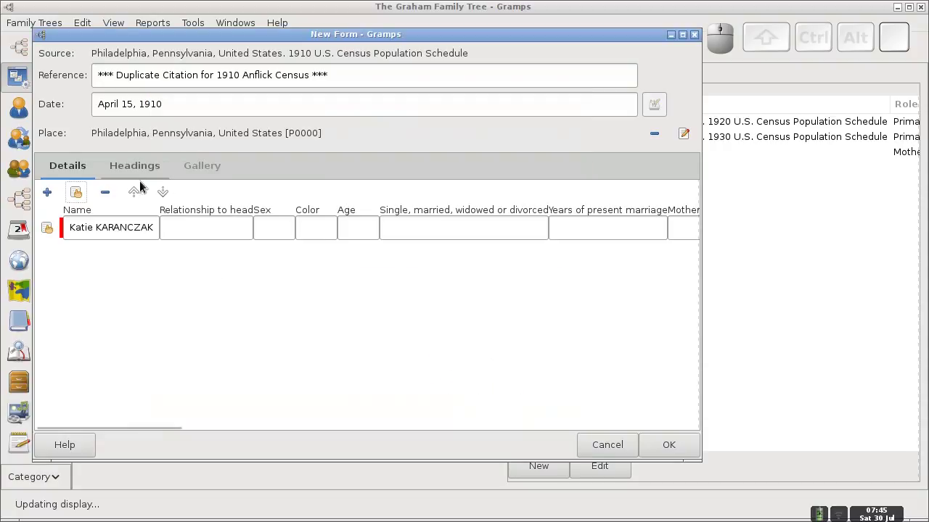
Step: Add the daughter from the existing people as the form's second person
click(75, 192)
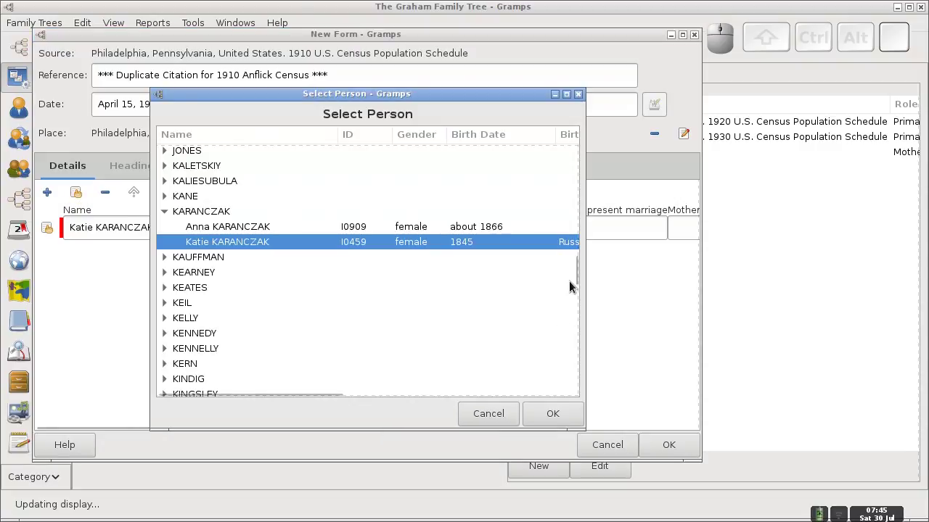
drag(574, 265, 574, 150)
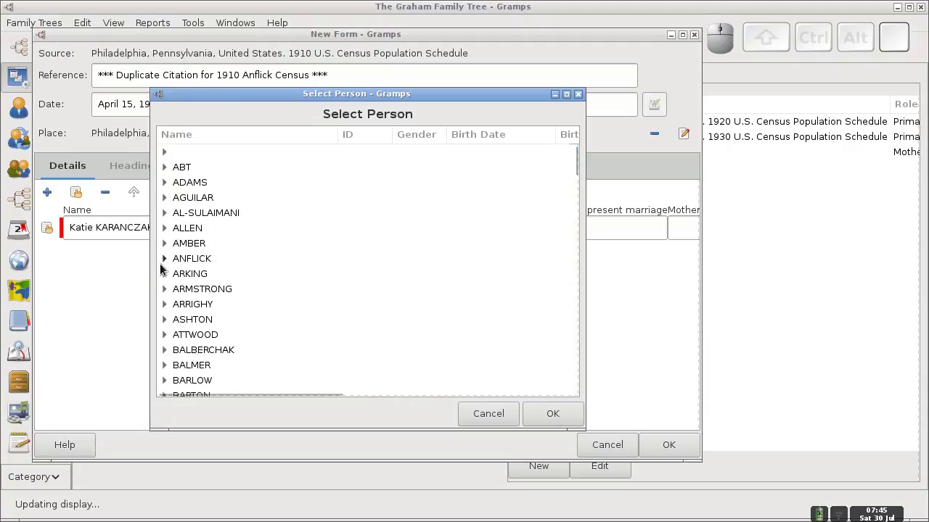
click(163, 258)
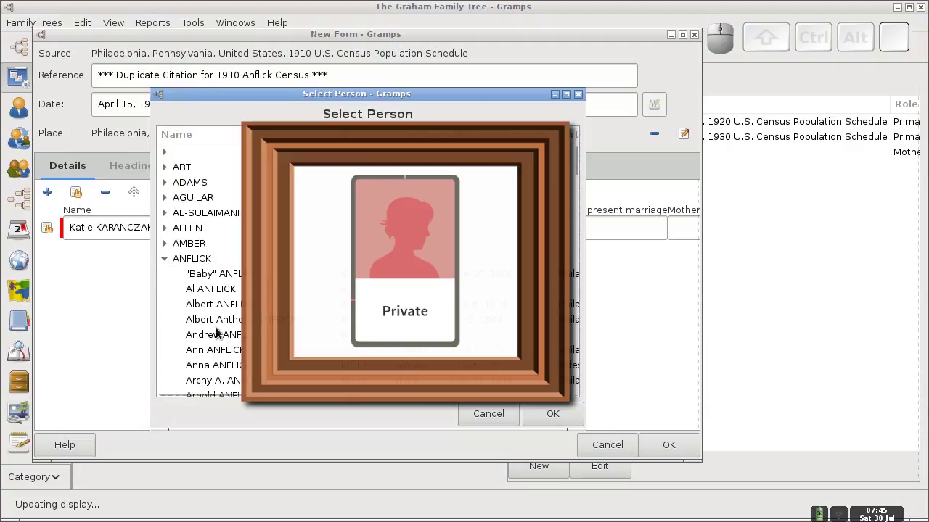
click(219, 365)
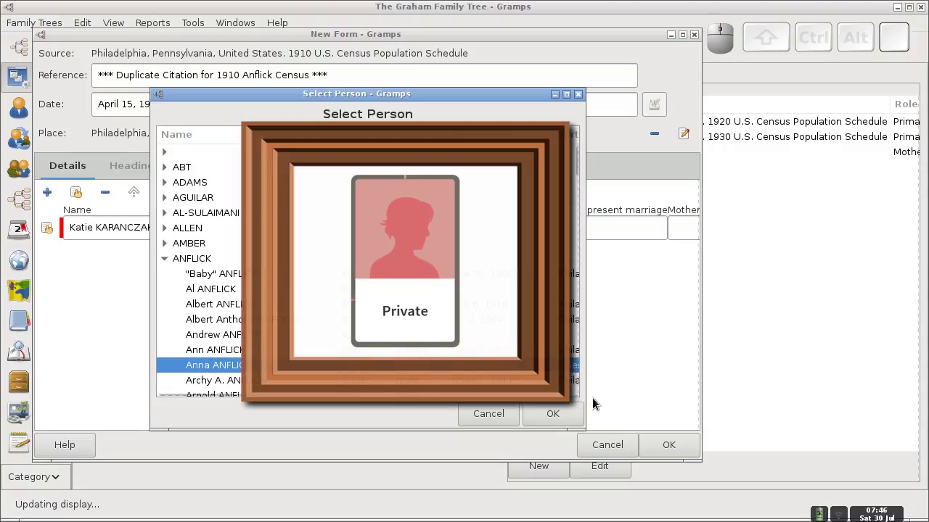
click(563, 415)
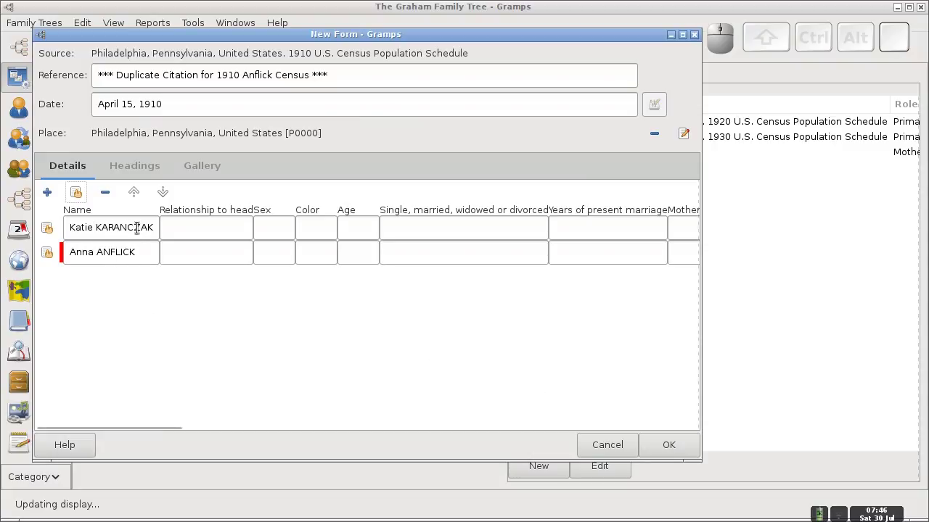
Step: Rewrite the mother's name as in the census, with the married surname and a comma before the given name
drag(149, 227, 181, 272)
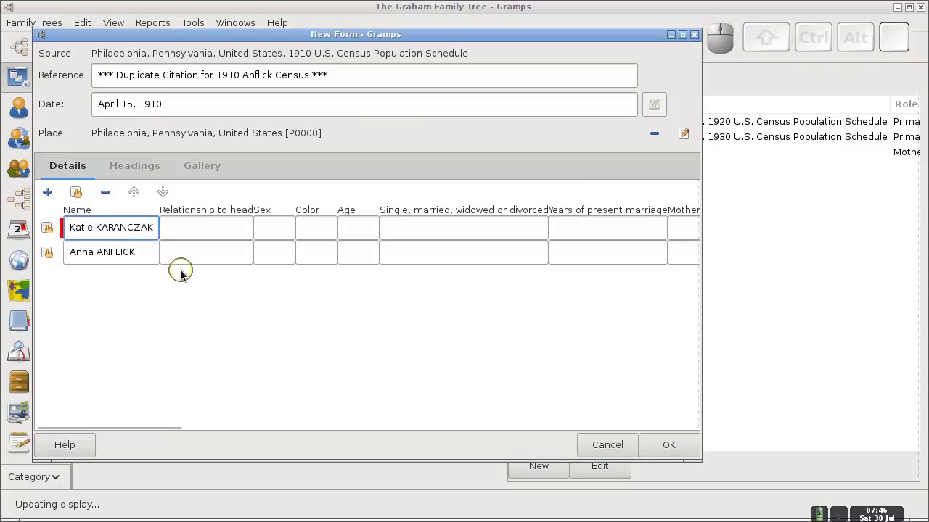
key(BackSpace)
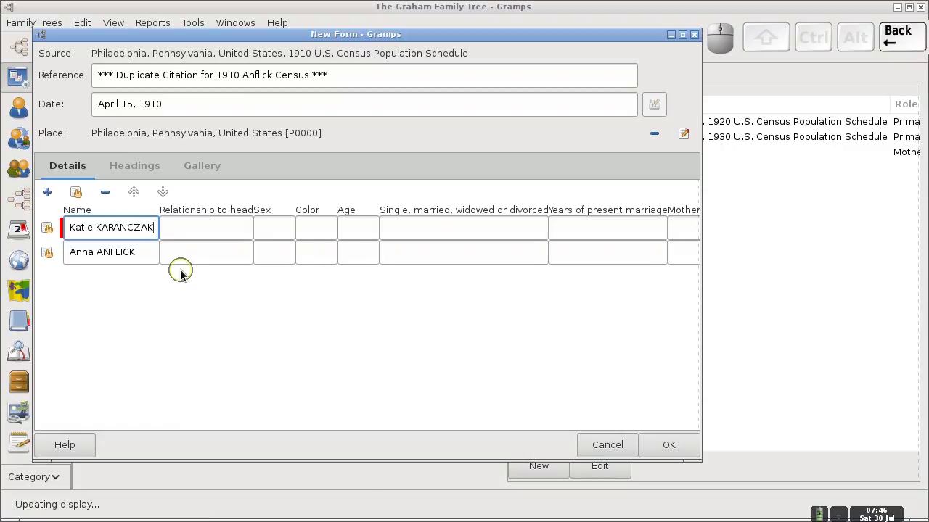
key(BackSpace)
key(BackSpace)
key(BackSpace)
key(BackSpace)
key(BackSpace)
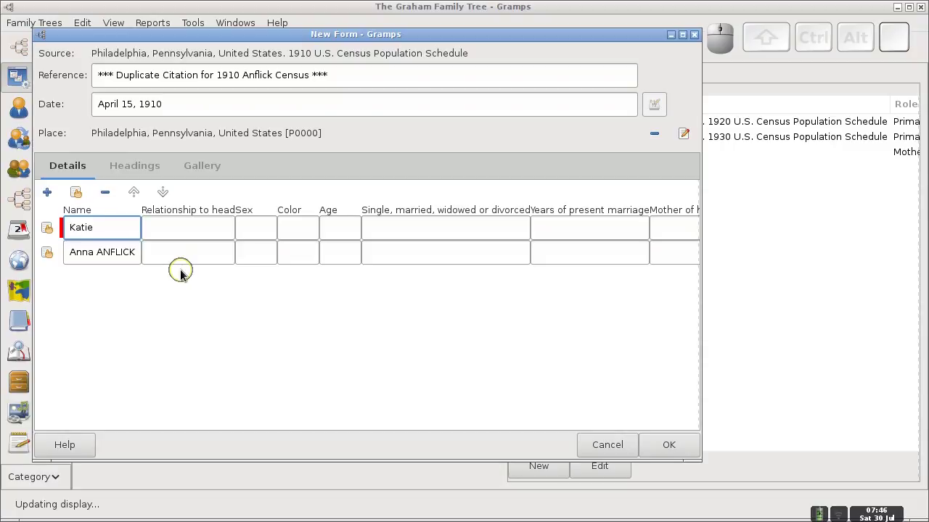
text(Anflick,)
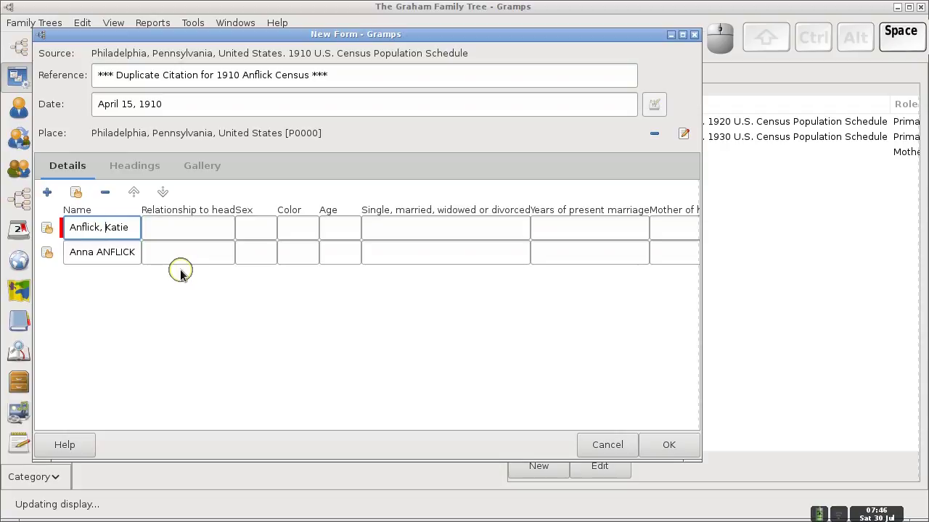
Step: Replace the daughter's name with an em dash (Unicode 2014) followed by her given name as written in the census
click(117, 251)
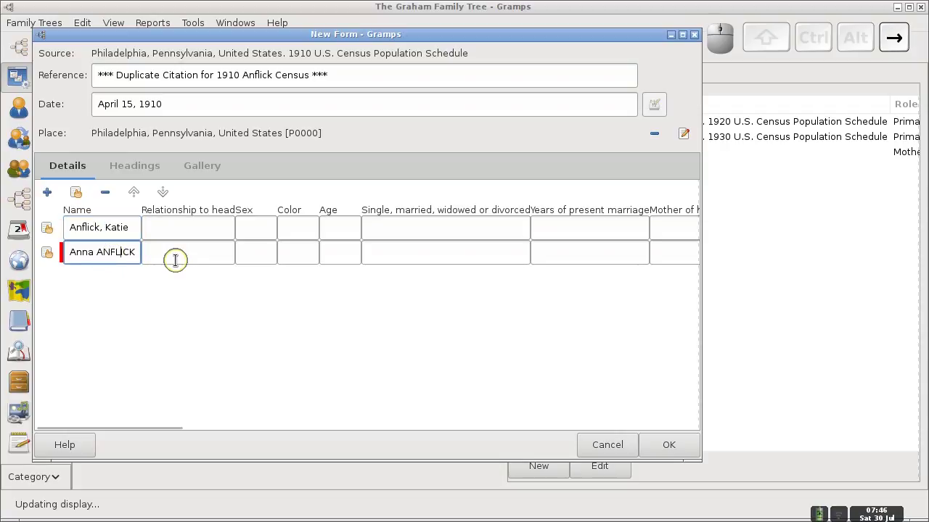
key(BackSpace)
key(BackSpace)
key(BackSpace)
key(BackSpace)
key(BackSpace)
key(BackSpace)
key(BackSpace)
key(BackSpace)
key(BackSpace)
key(ctrl+shift+u)
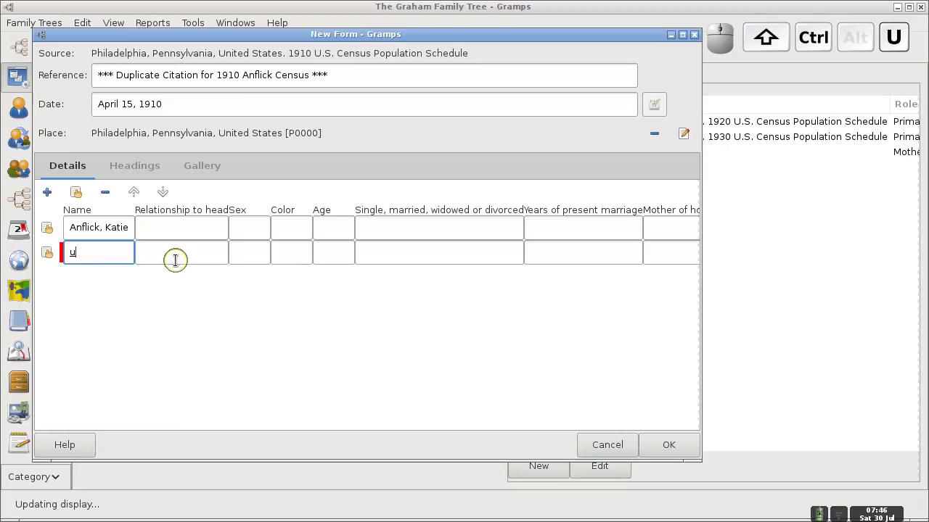
text(2014)
key(space)
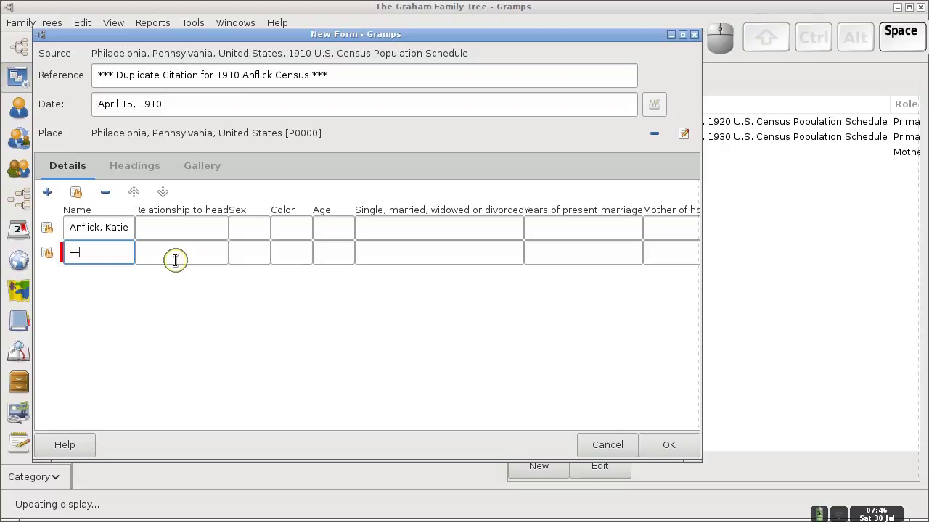
text(Annie)
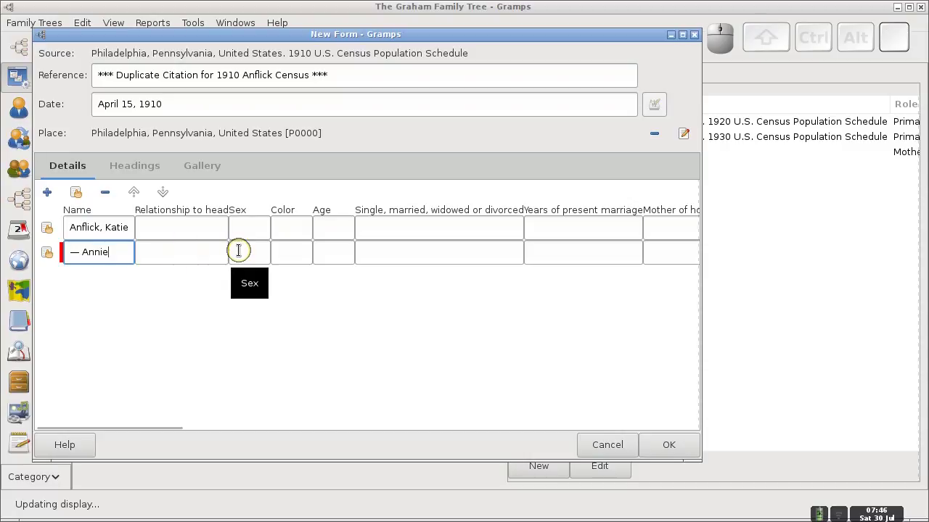
Step: Check the census scan and set the relationship to head to Head for the mother and Daughter for the second person
key(ctrl+alt+Right)
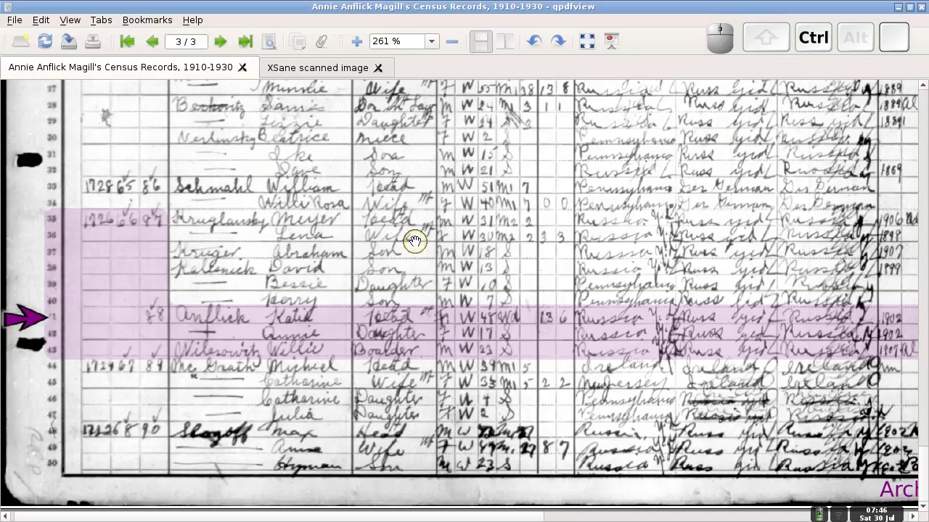
key(ctrl+alt+Right)
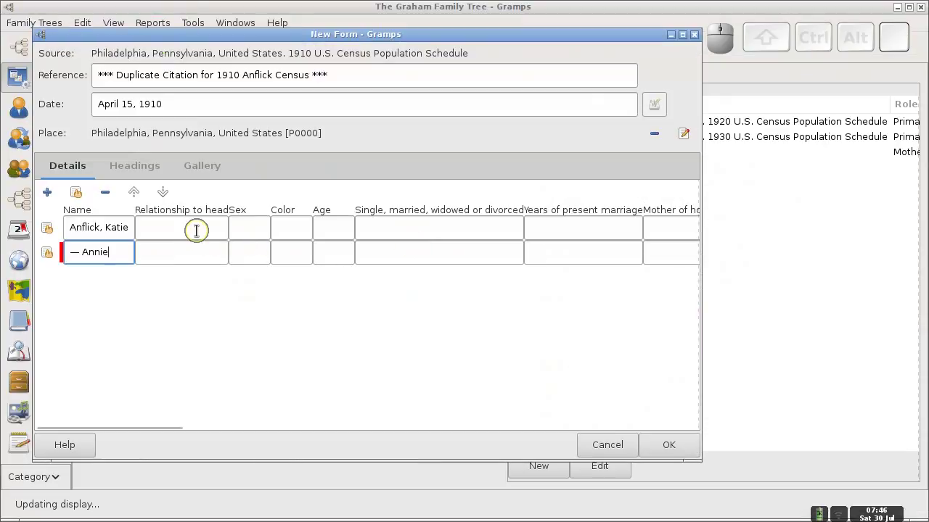
click(196, 230)
text(Head)
key(Down)
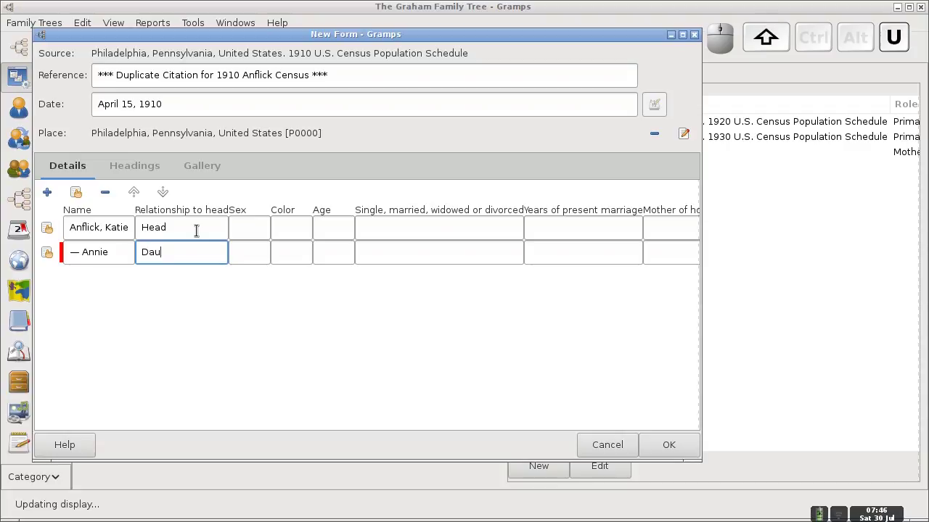
click(253, 226)
key(Tab)
key(Tab)
key(Tab)
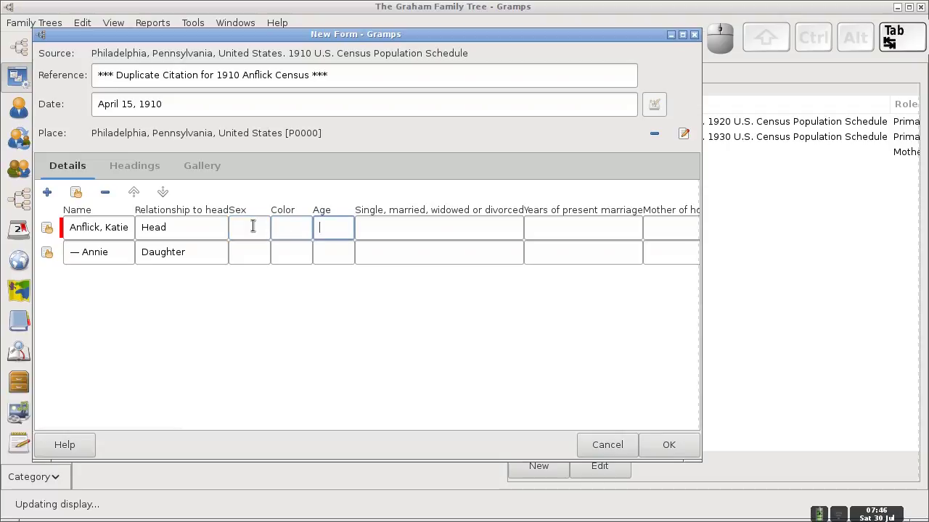
key(Return)
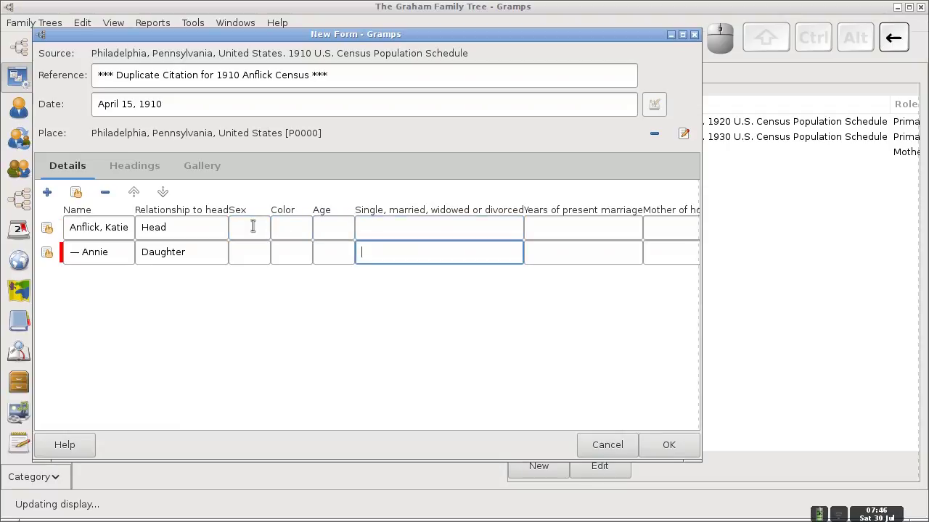
key(Up)
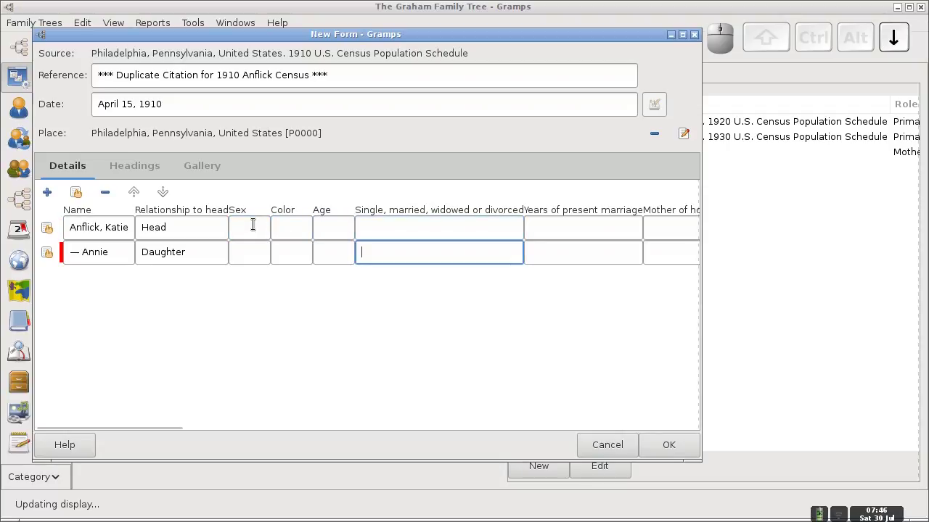
Step: Set the sex to F and the color to W for both people
click(255, 226)
text(F)
key(Return)
text(F)
click(296, 223)
text(W)
key(Down)
text(W)
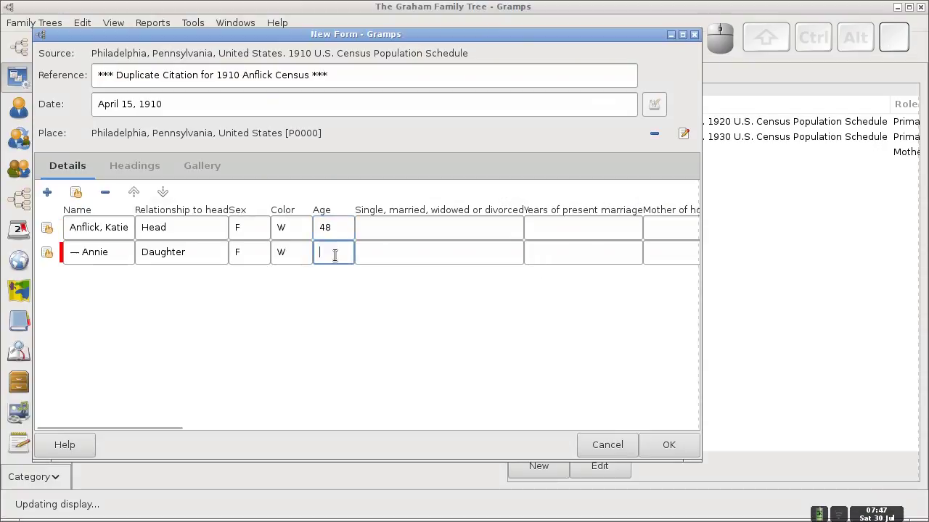
Step: Enter ages 48 and 17, marital statuses Wd and S, and the mother's 13 children with 6 living
text(17Wd)
key(Down)
text(S136)
click(675, 228)
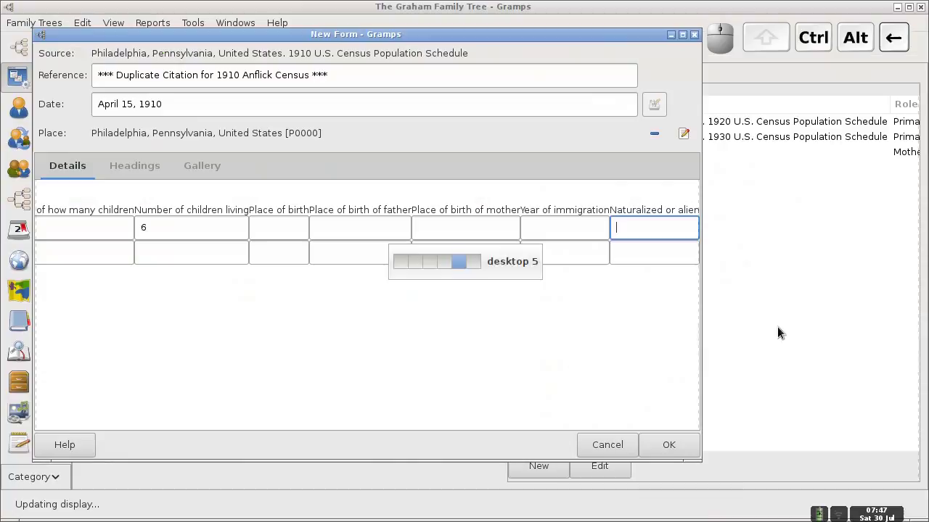
Step: Fill in "Russia Yid" as the place of birth of each person and of both parents in the two rows
click(296, 231)
text(Russia Yid)
key(ctrl+a)
key(ctrl+c)
key(Tab)
key(ctrl+v)
key(Tab)
key(ctrl+v)
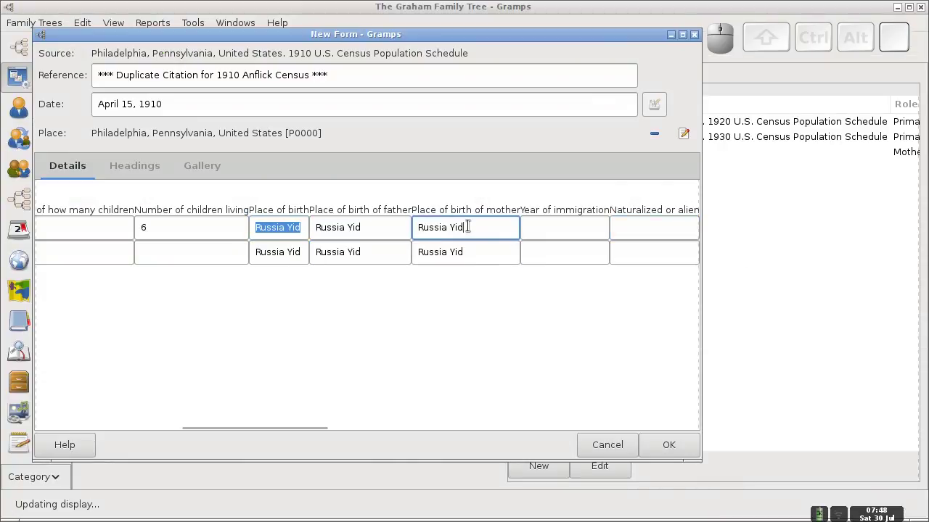
Step: Change the mother's place of birth to "Russia Y" and enter 1902 as the year of immigration in both rows
key(ctrl+alt+Right)
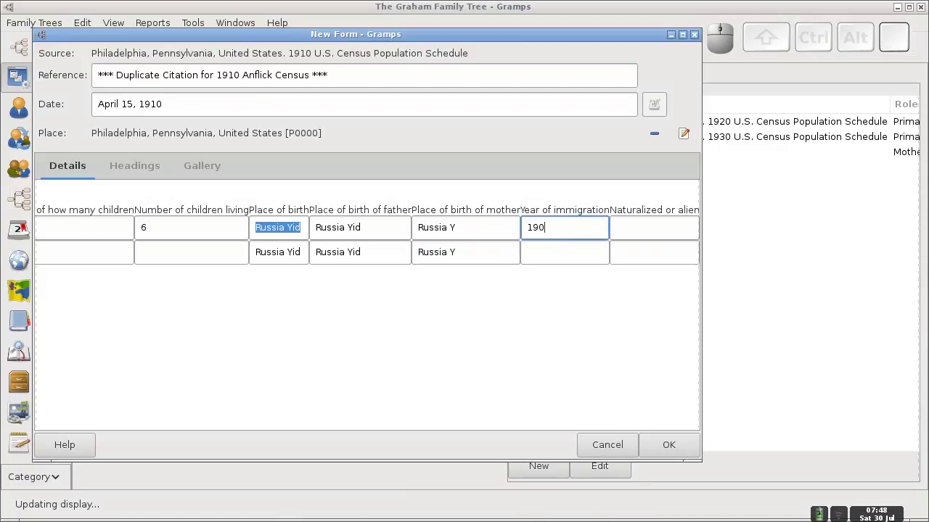
key(Tab)
key(Tab)
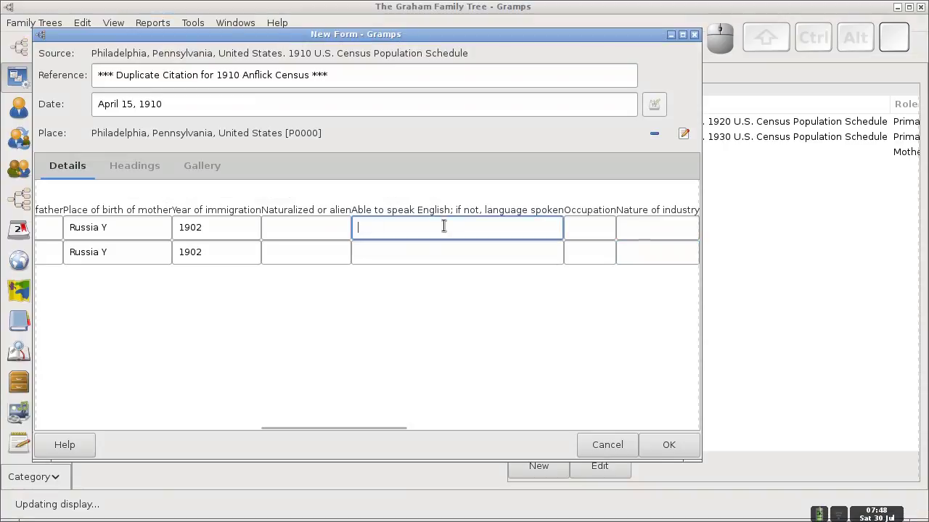
Step: Enter English as both people's language, none as the mother's occupation, and Cigar Maker in a Factory for the daughter
text(EnglishEnglish)
click(589, 227)
text(none)
click(589, 252)
text(Cigar MakerFactory)
Step: Fill in the daughter's employment fields from the census scan with W, No and 0
key(ctrl+alt+Right)
key(ctrl+alt+Left)
text(W)
key(Tab)
text(N)
key(ctrl+alt+Right)
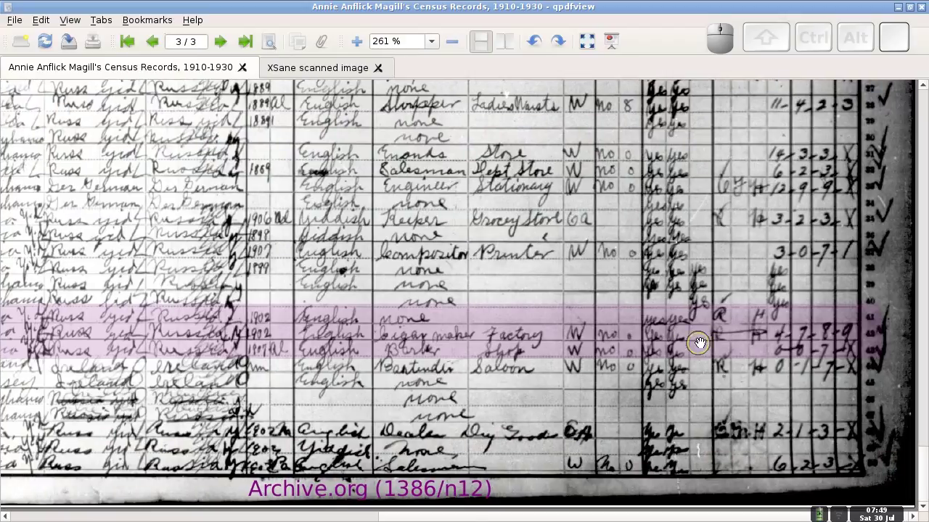
key(ctrl+alt+Left)
key(Tab)
text(0)
Step: Check the census scan and enter yes for both the reading and the writing ability
key(ctrl+alt+Right)
key(ctrl+alt+Left)
key(Tab)
key(ctrl+alt+Right)
key(ctrl+alt+Left)
text(yes)
key(Tab)
text(yes)
Step: Enter R for home owned or rented and H for farm or house in the mother's row
key(Tab)
key(Tab)
text(R)
key(Tab)
key(Tab)
text(H)
key(Tab)
key(Tab)
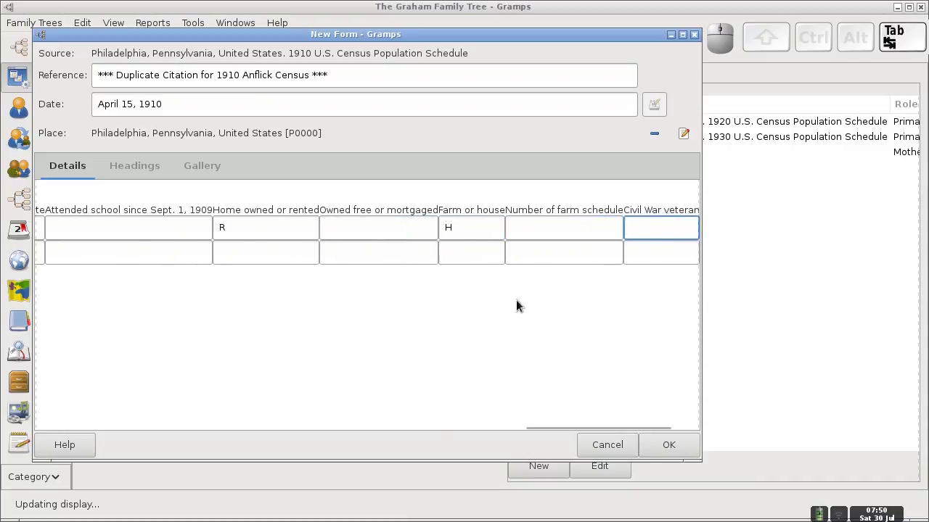
Step: Enter the scan's 4-, 7-, 8- and 9 in the daughter's farm schedule, Civil War veteran, blind, and deaf and dumb fields
key(ctrl+alt+Right)
key(ctrl+alt+Left)
scroll(564, 251, left, 5)
scroll(475, 251, right, 5)
click(475, 251)
text(4-)
key(Tab)
text(7-)
key(Tab)
text(8-)
key(Tab)
text(9)
click(606, 253)
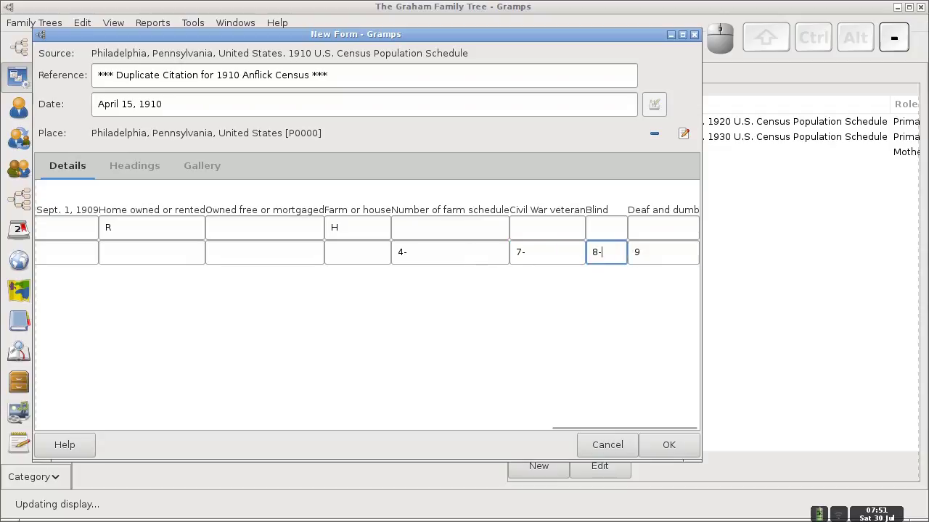
Step: Find the boarder's line on the census scan and start a new person record from the form's details
drag(606, 426, 63, 441)
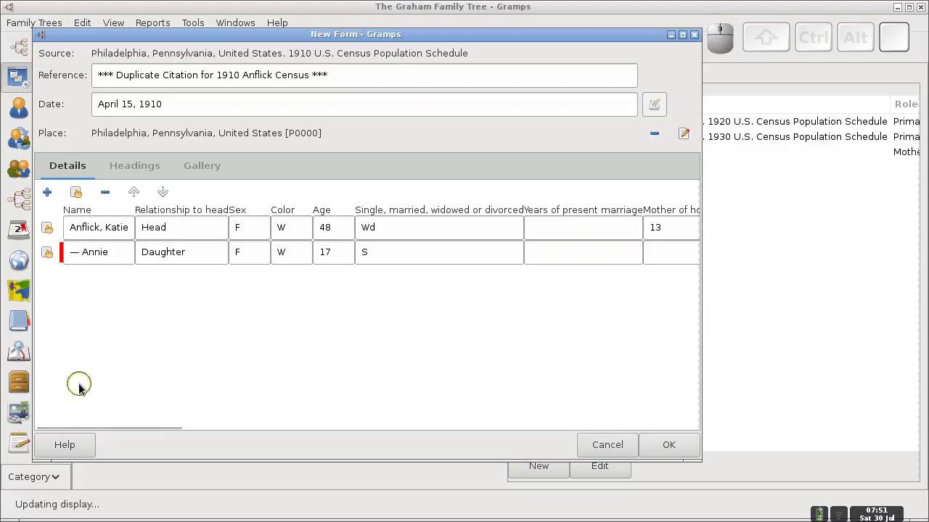
key(ctrl+alt+Right)
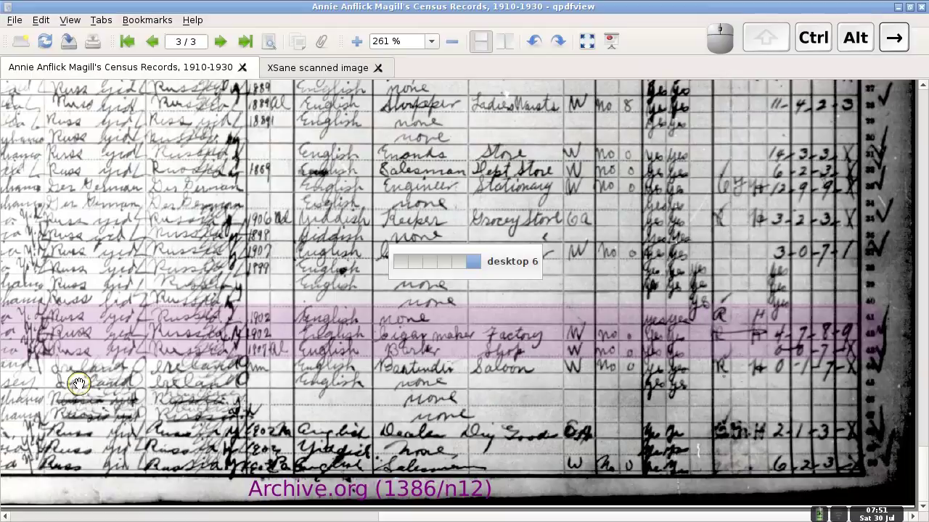
drag(73, 407, 612, 249)
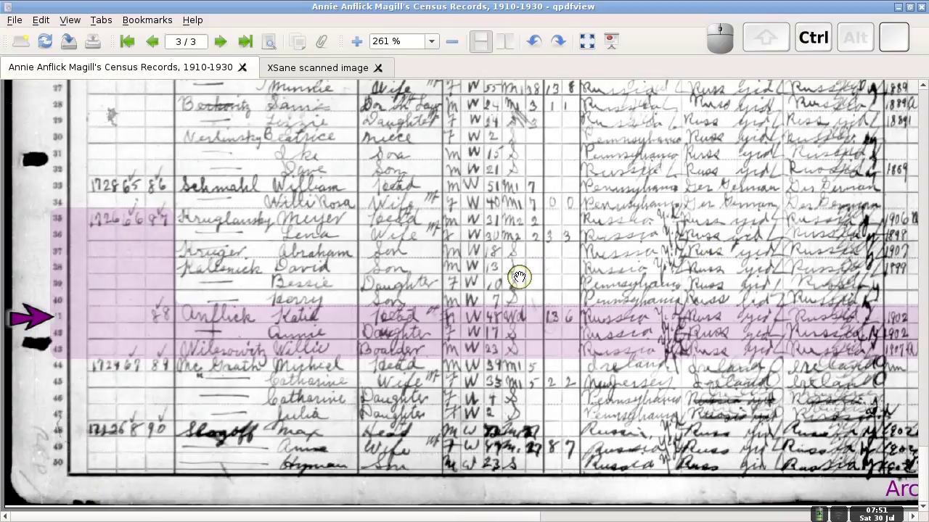
key(ctrl+alt+Left)
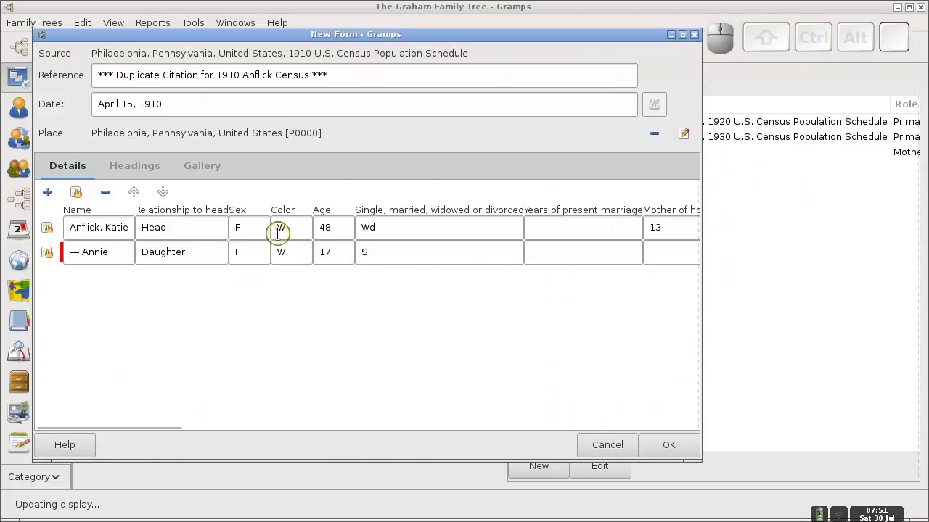
key(ctrl+alt+Right)
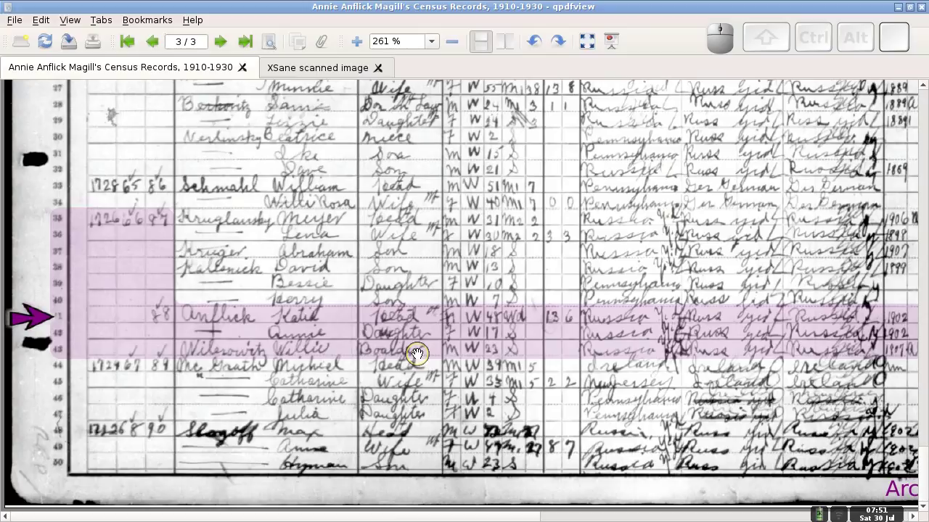
key(ctrl+alt+Left)
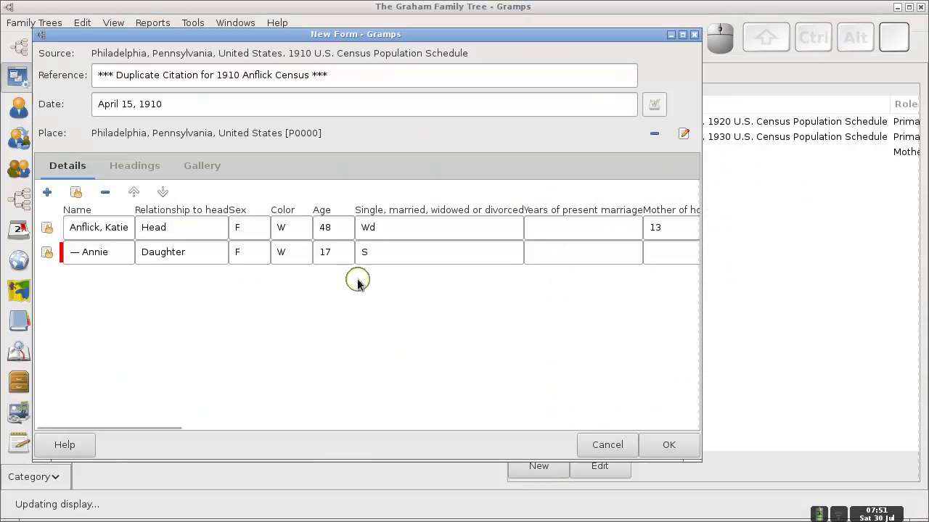
click(46, 194)
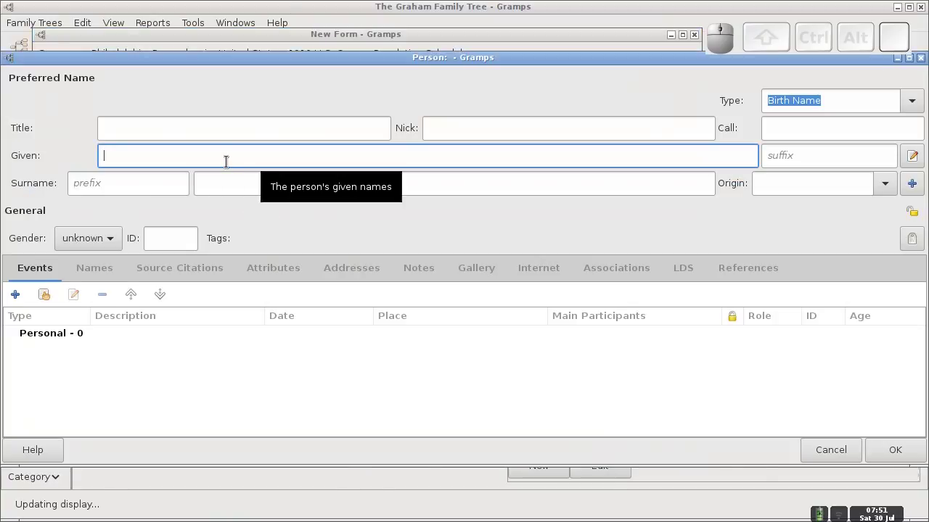
Step: Enter the boarder's given name in the new person record, correcting its spelling
text(Will)
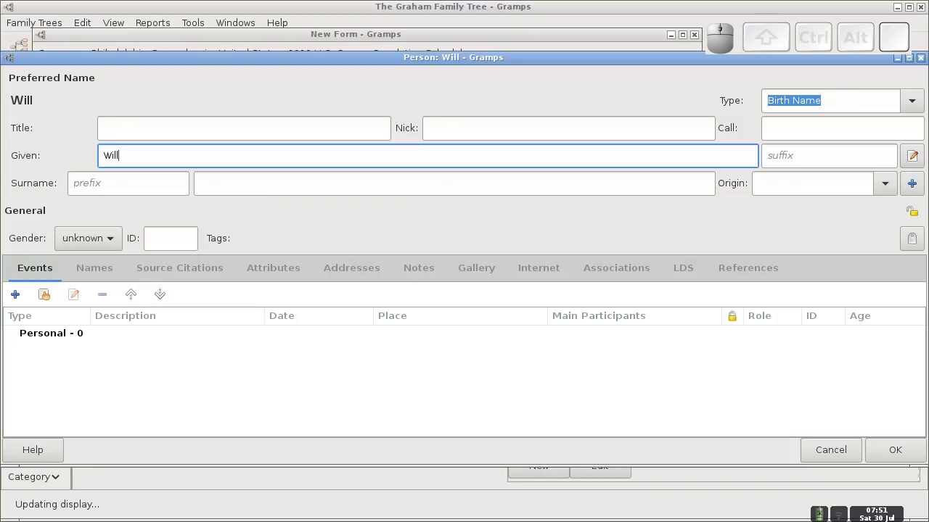
text(iw)
click(287, 182)
click(237, 151)
key(BackSpace)
text(e)
Step: Enter the boarder's surname in capital letters and save the new person
click(273, 185)
text(Wil)
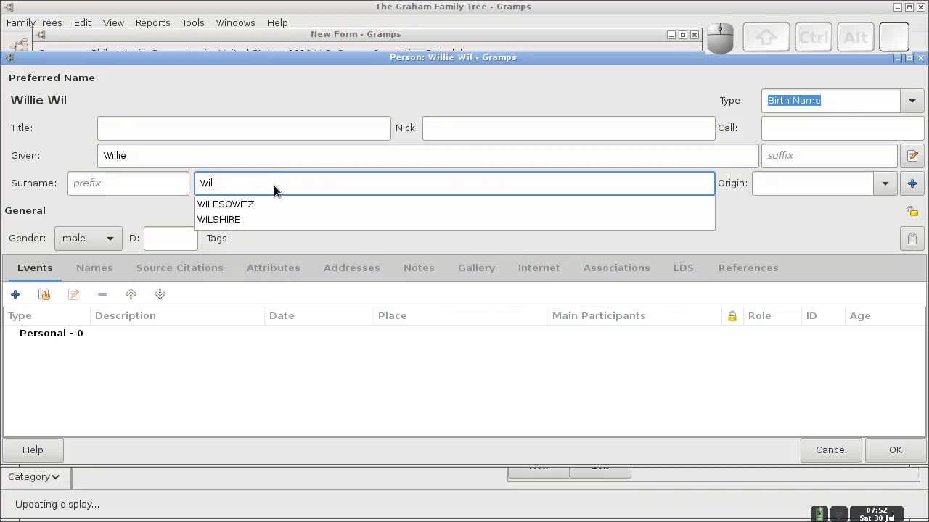
key(BackSpace)
key(BackSpace)
text(I)
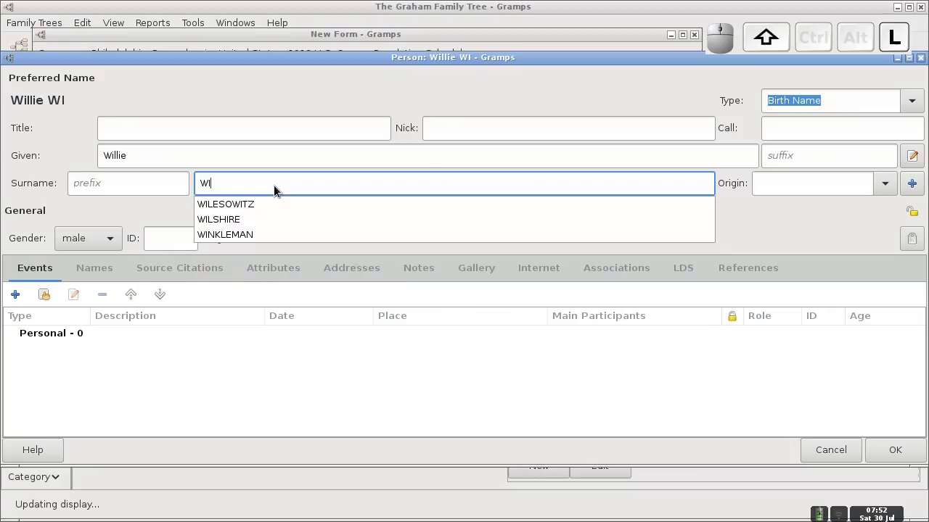
text(LESOWITZ)
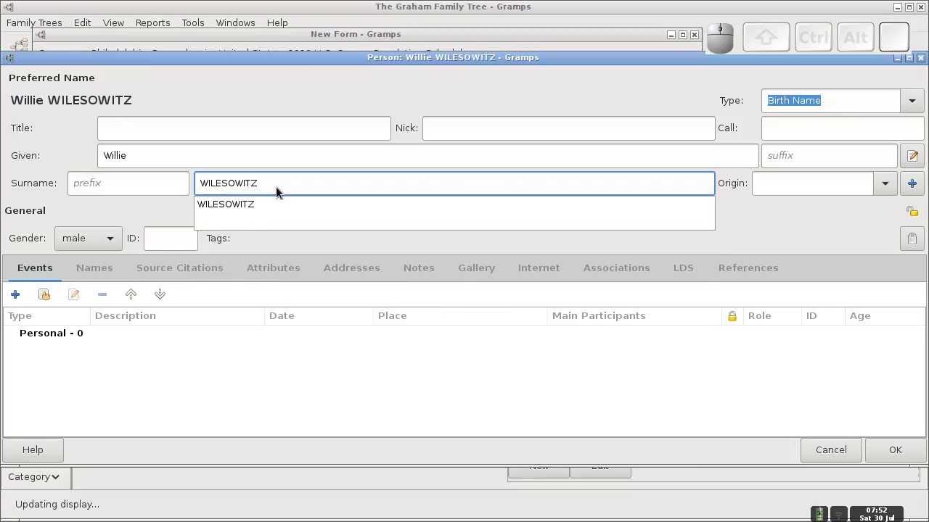
click(895, 451)
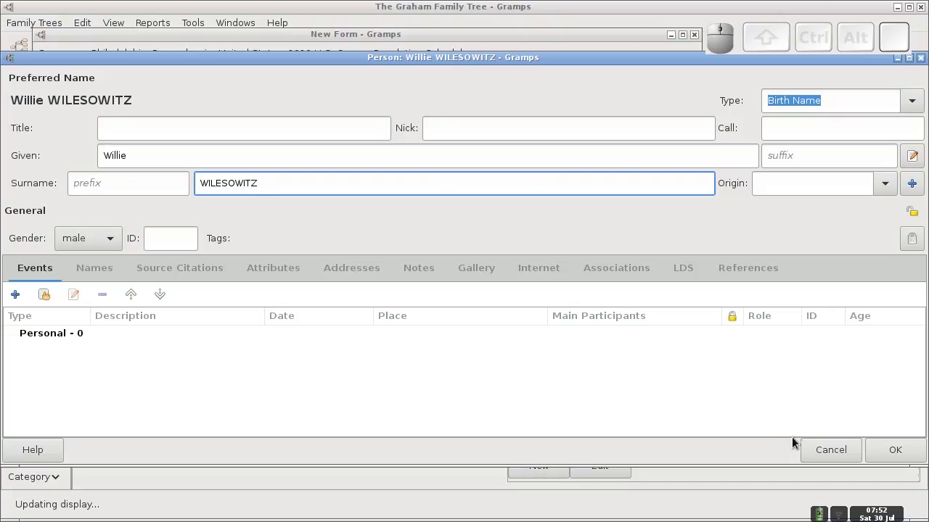
click(879, 451)
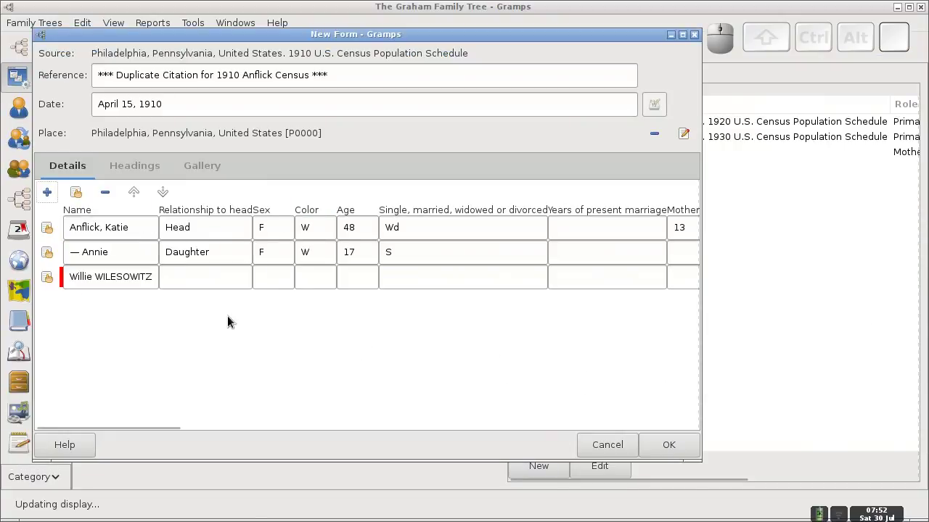
Step: Rewrite the boarder's name in the form row as surname, comma, given name, with only the initials capitalized
click(138, 277)
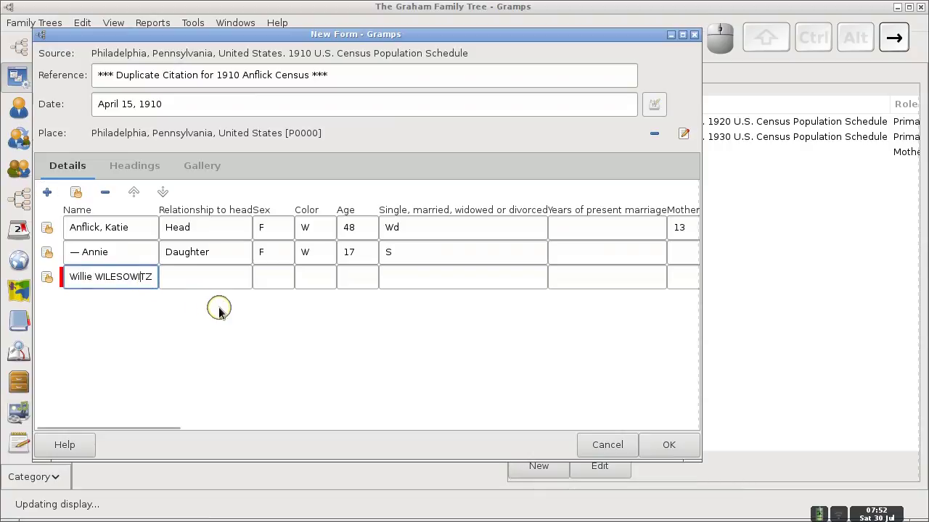
key(BackSpace)
key(BackSpace)
key(BackSpace)
key(BackSpace)
key(BackSpace)
key(BackSpace)
key(BackSpace)
key(BackSpace)
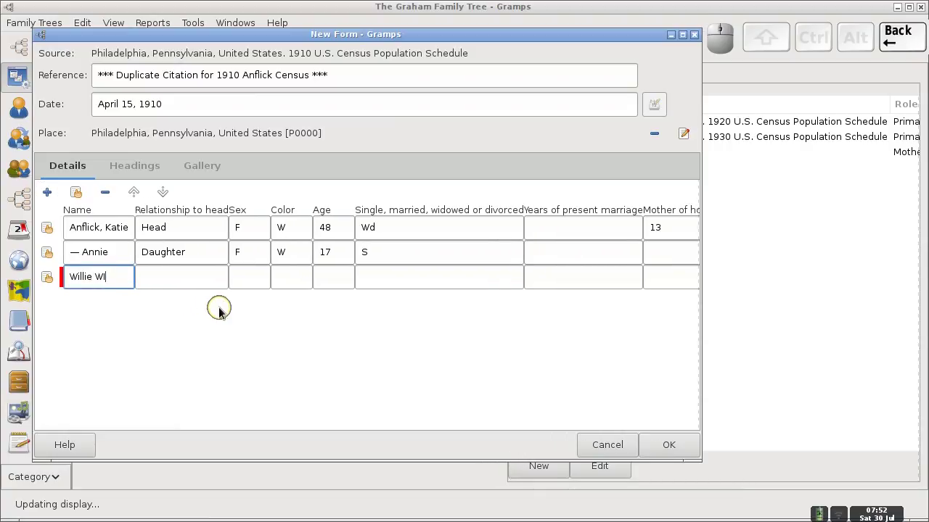
key(BackSpace)
key(BackSpace)
key(BackSpace)
key(BackSpace)
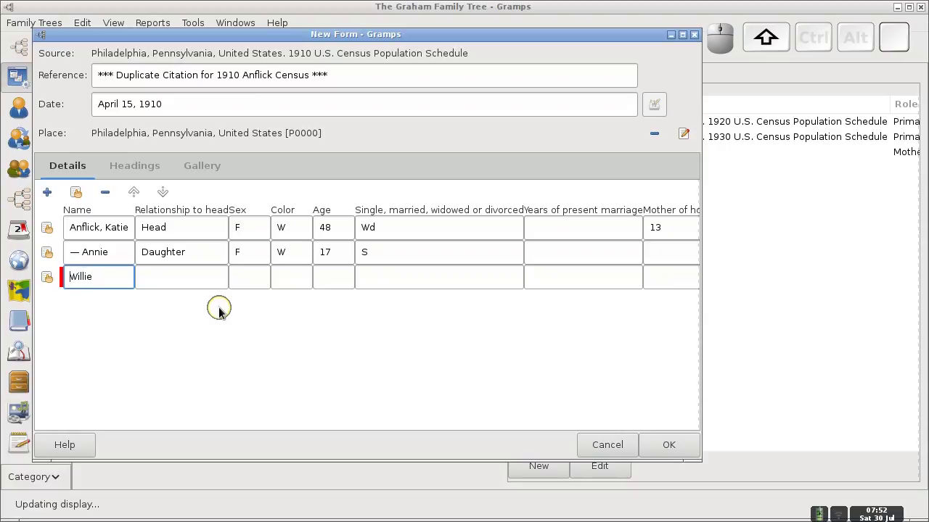
text(owit)
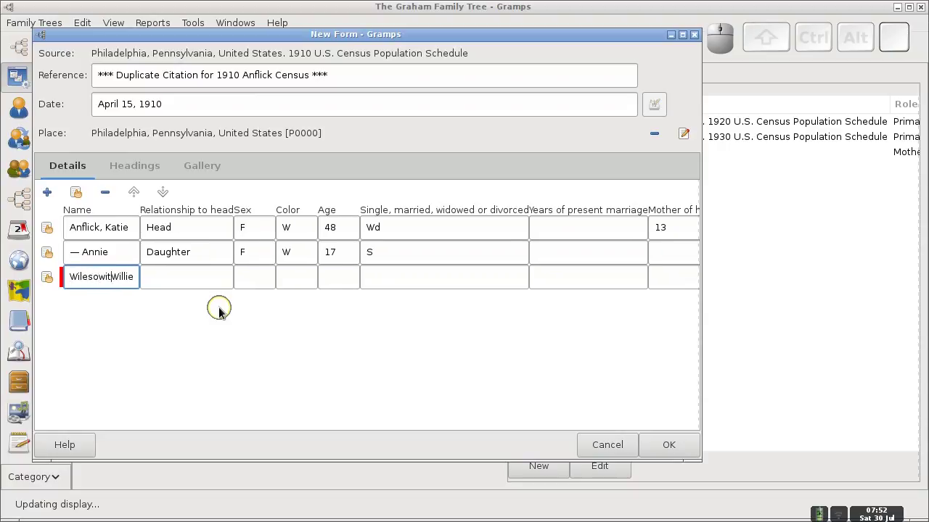
text(z)
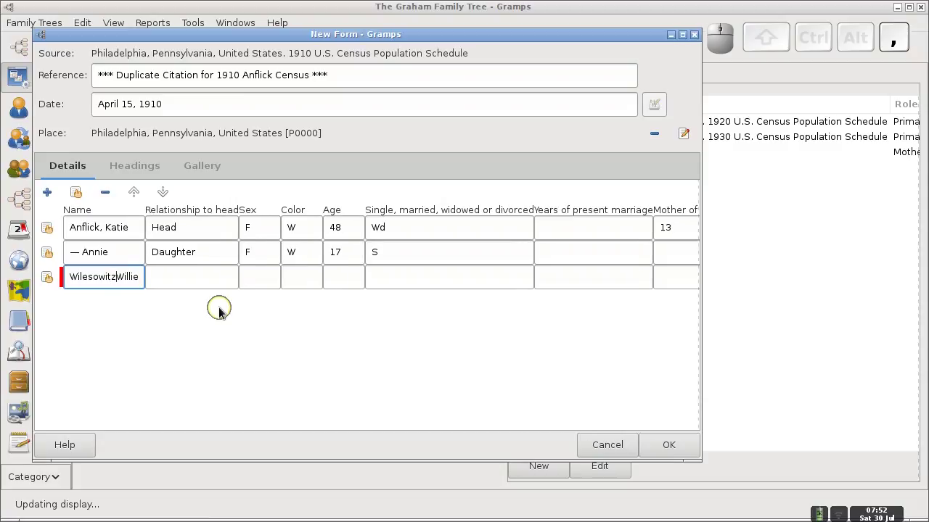
text(,)
Step: Fill in the boarder's relationship to head as Boarder, sex as M and color as W
click(214, 278)
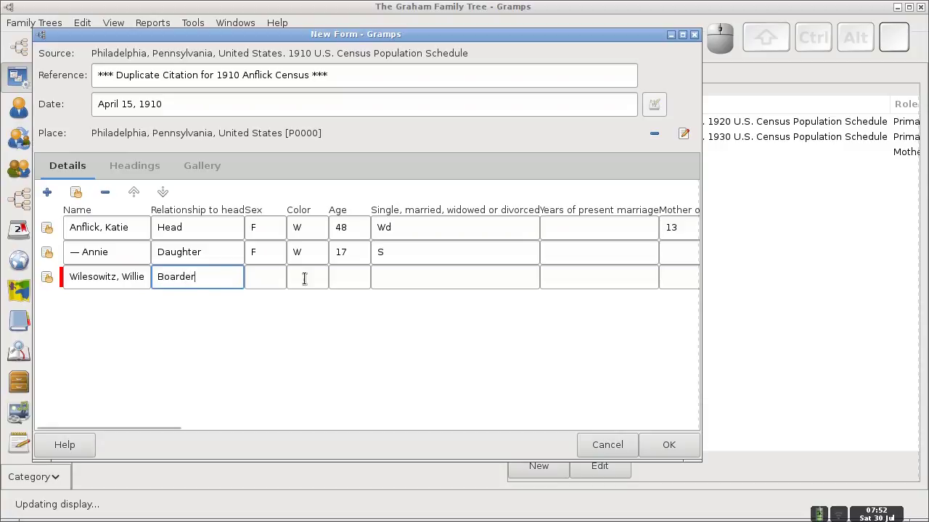
click(271, 274)
text(M)
key(Tab)
text(W)
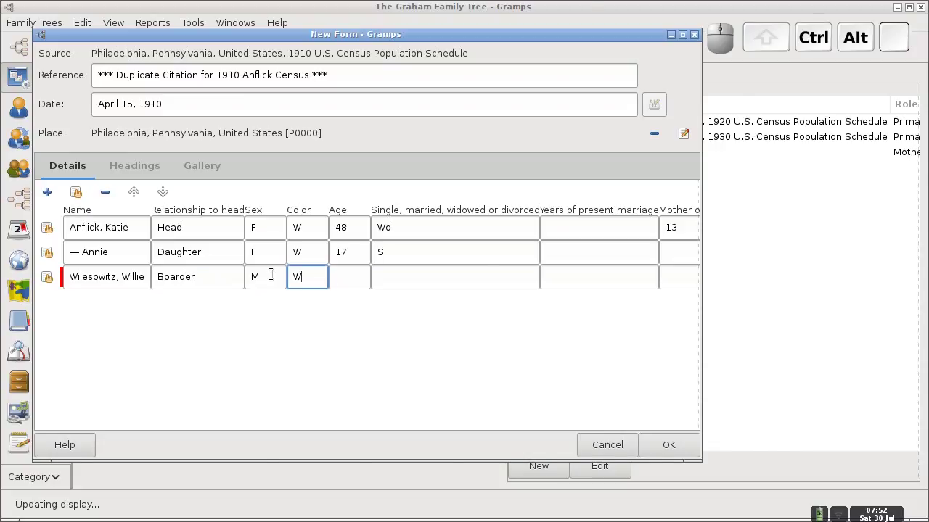
Step: Enter the boarder's age 23, marital status S, birthplaces Russia Yid, Russia Yid and Russia Y, immigration year 1907 and naturalization Al from the scan
key(ctrl+alt+Right)
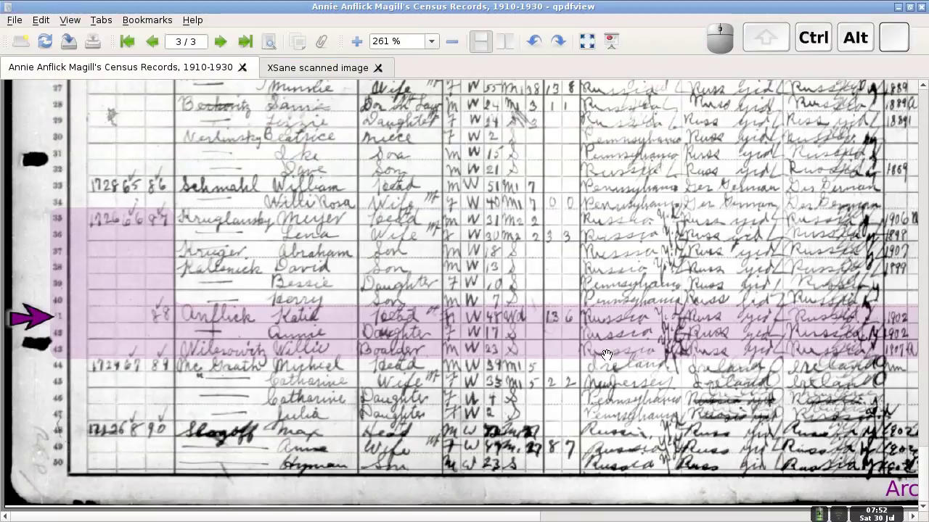
key(ctrl+alt+Left)
text(23)
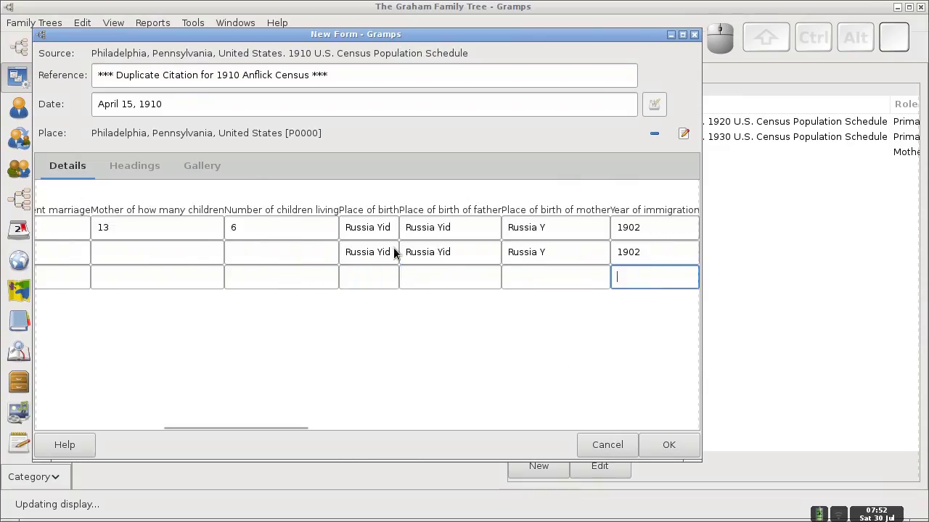
text(Russia Yid)
key(ctrl+alt+Right)
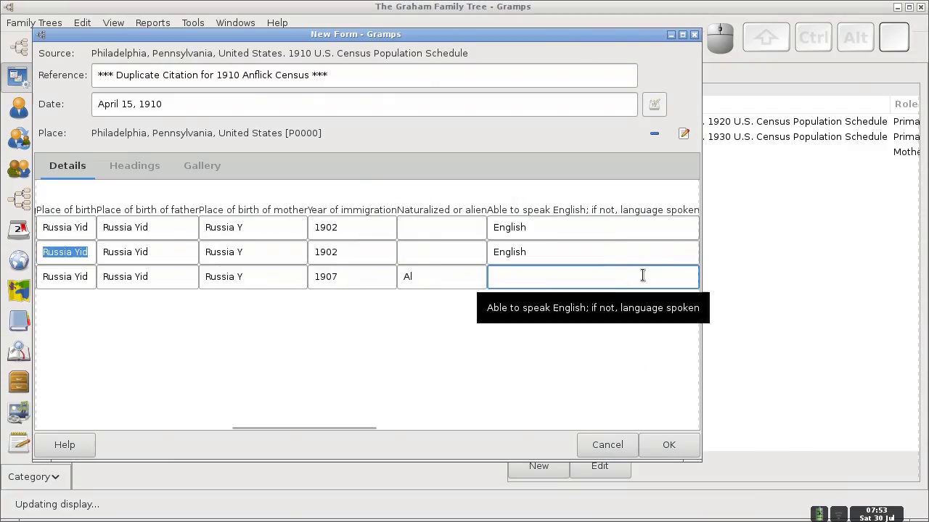
Step: Enter English as the boarder's language, Barber as the occupation and Shop as the industry, checking the census scan
text(English)
key(ctrl+alt+Right)
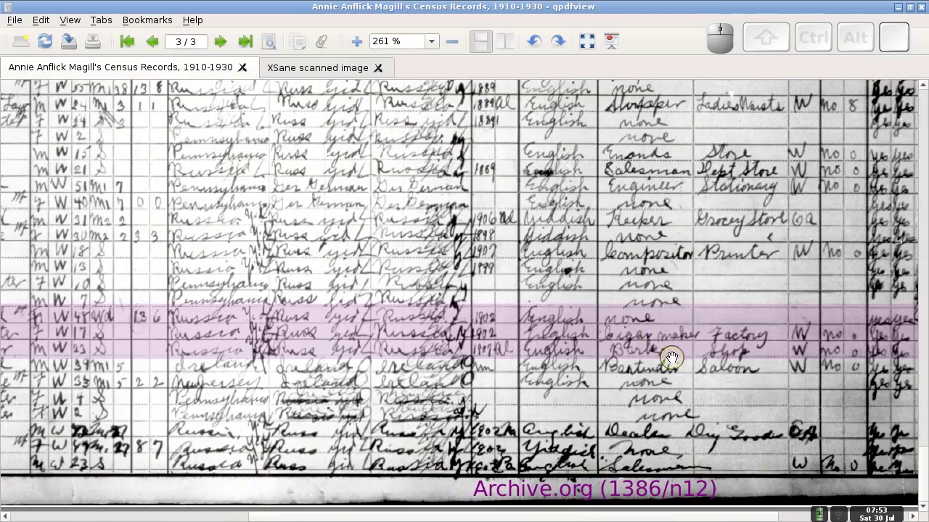
key(ctrl+alt+Left)
key(Tab)
text(Barber)
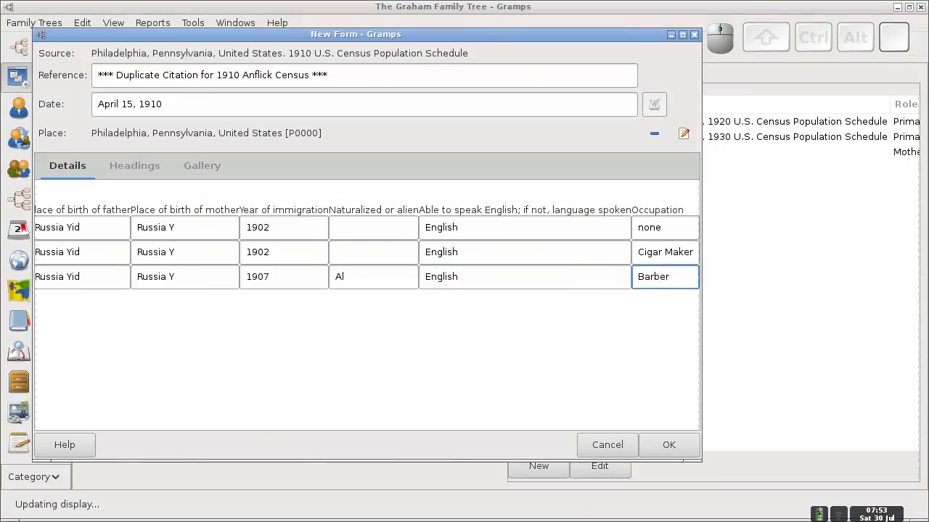
key(Tab)
text(Shop)
Step: Fill in the boarder's employment fields with W, no and 0
key(Tab)
text(W)
key(Tab)
text(no)
key(Tab)
text(0)
key(Tab)
Step: Check the census scan and enter yes for the boarder's reading and writing ability
key(ctrl+alt+Right)
key(ctrl+alt+Left)
text(yes	yes)
Step: Enter 0-, 0-, 7- and X in the boarder's farm schedule, Civil War veteran, blind, and deaf and dumb fields
key(Tab)
key(Tab)
key(Tab)
key(Tab)
key(Tab)
key(Tab)
click(515, 269)
text(0-)
key(Tab)
text(0-	7-)
key(Tab)
text(X)
click(210, 326)
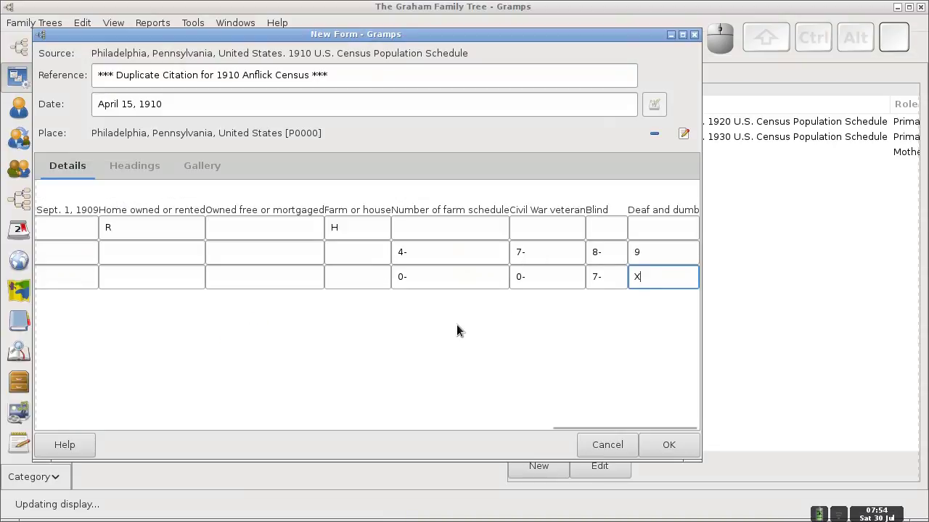
Step: Review the form's Headings section and examine the header area of the 1910 census sheet
drag(599, 427, 63, 435)
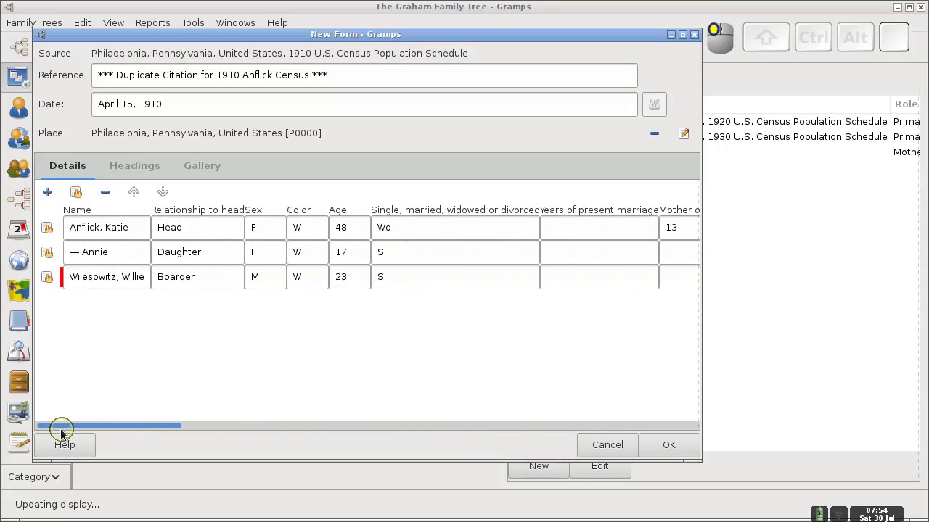
click(138, 171)
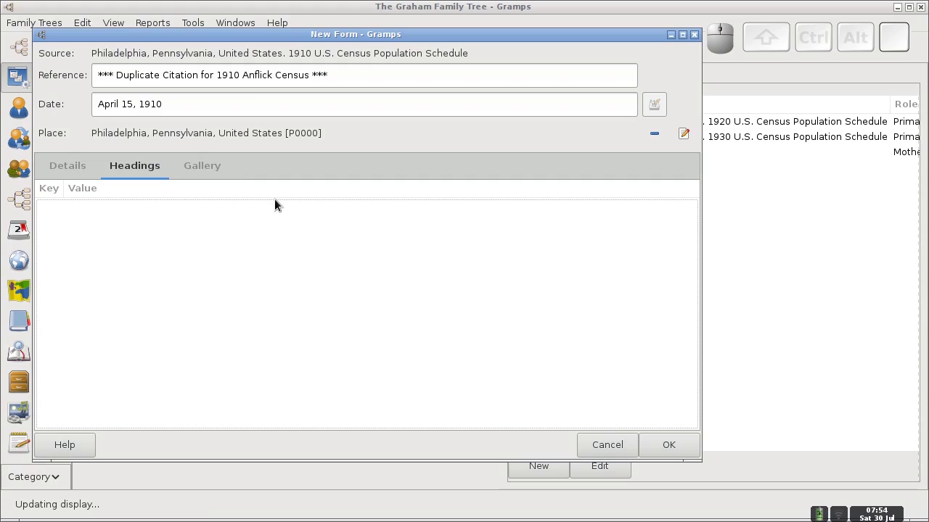
key(ctrl+alt+Right)
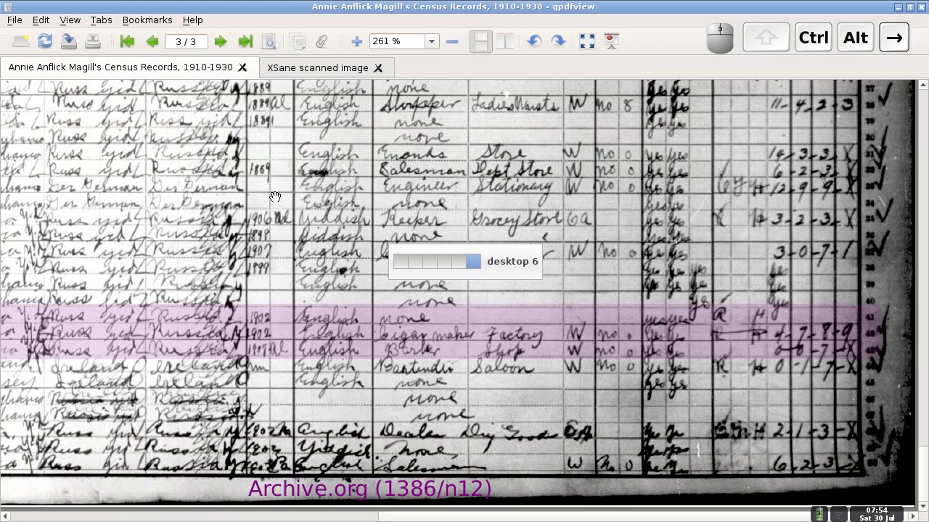
scroll(294, 373, up, 10)
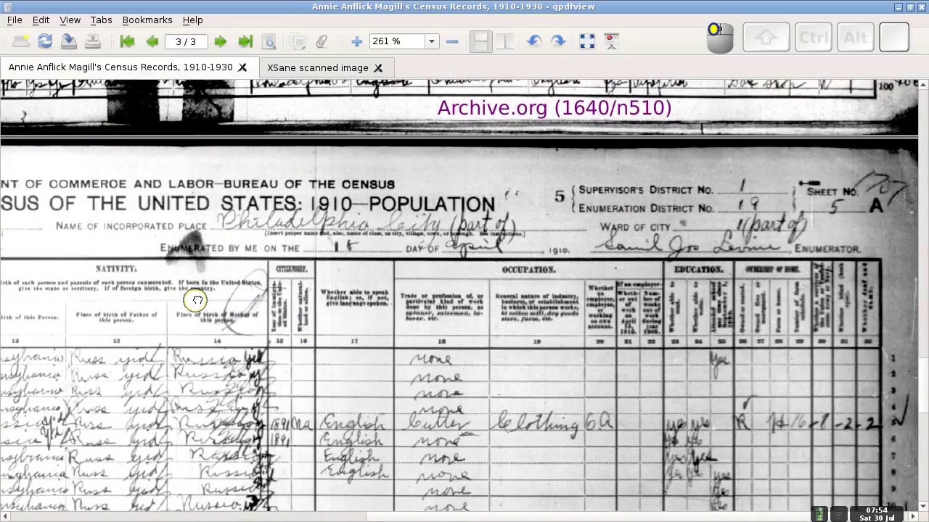
drag(196, 300, 239, 279)
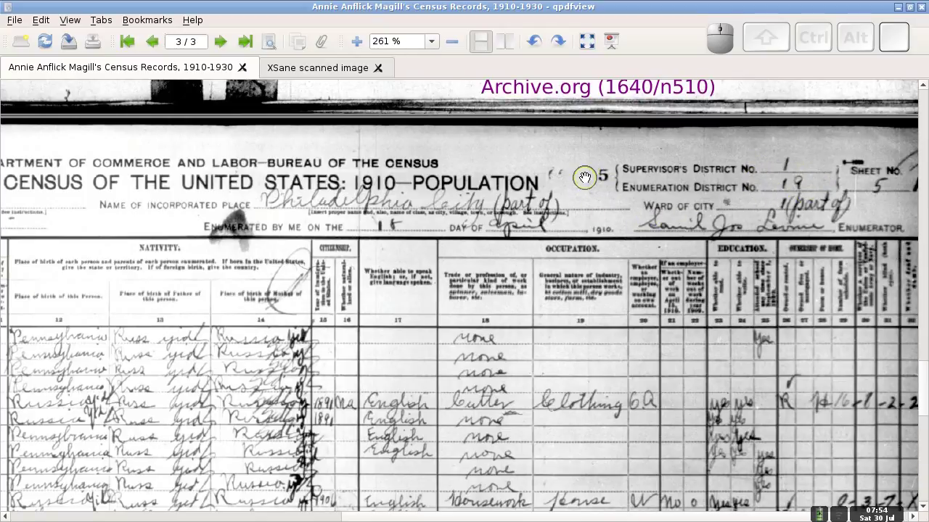
drag(275, 301, 644, 226)
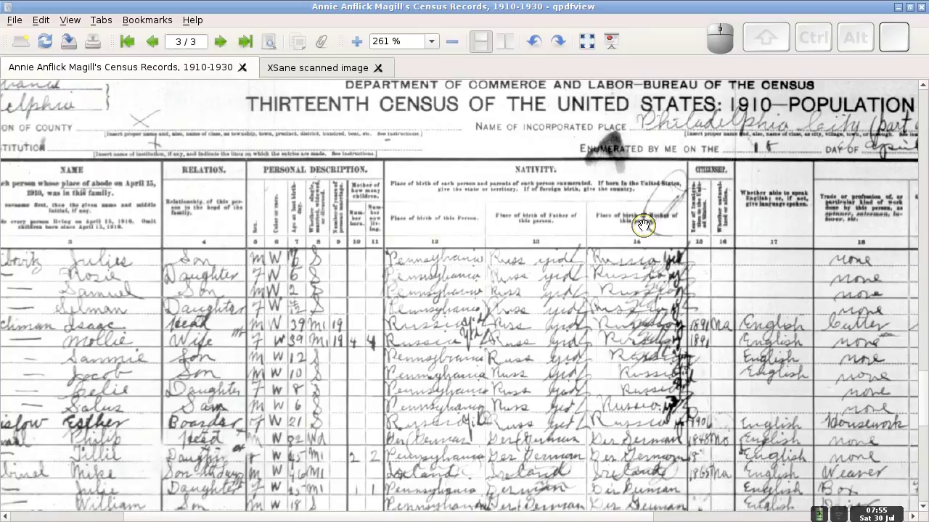
key(ctrl+alt+Right)
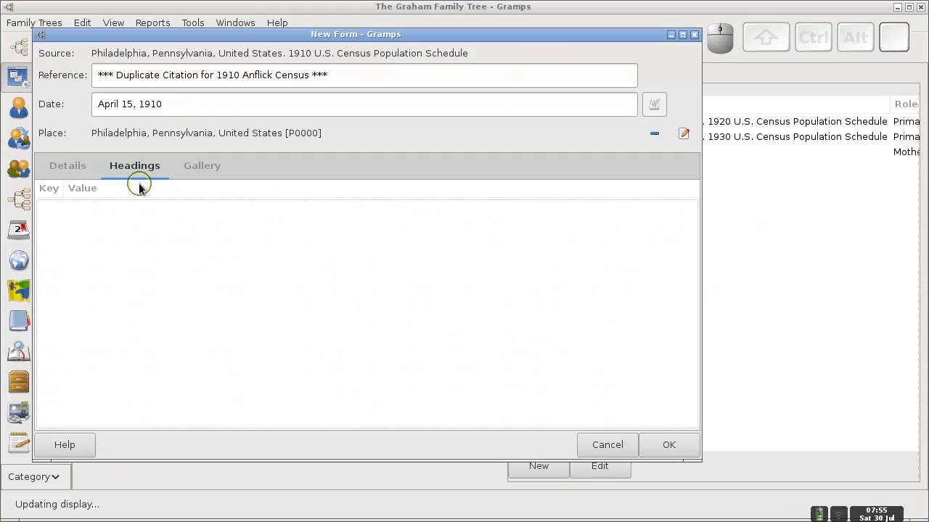
Step: Attach the daughter's existing 1910-1930 census records media object to the form's gallery and save the completed form
click(203, 169)
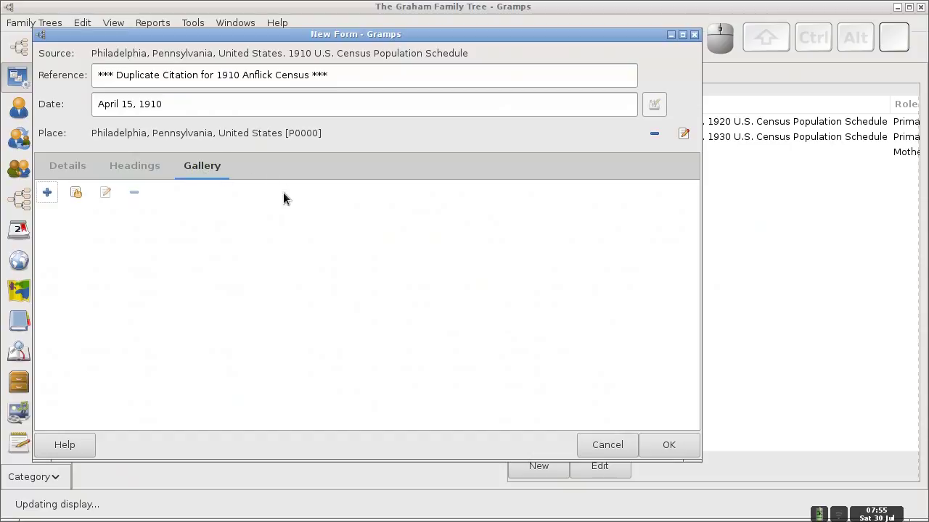
click(76, 194)
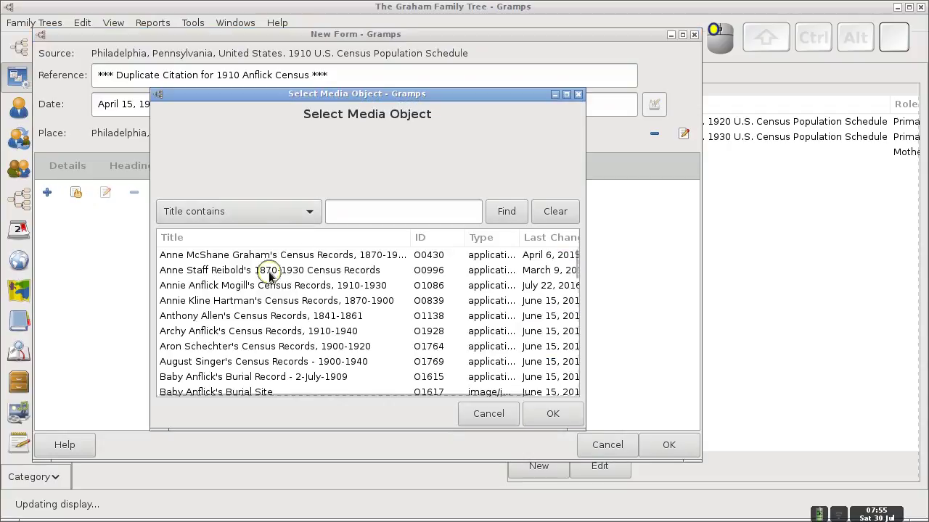
click(269, 272)
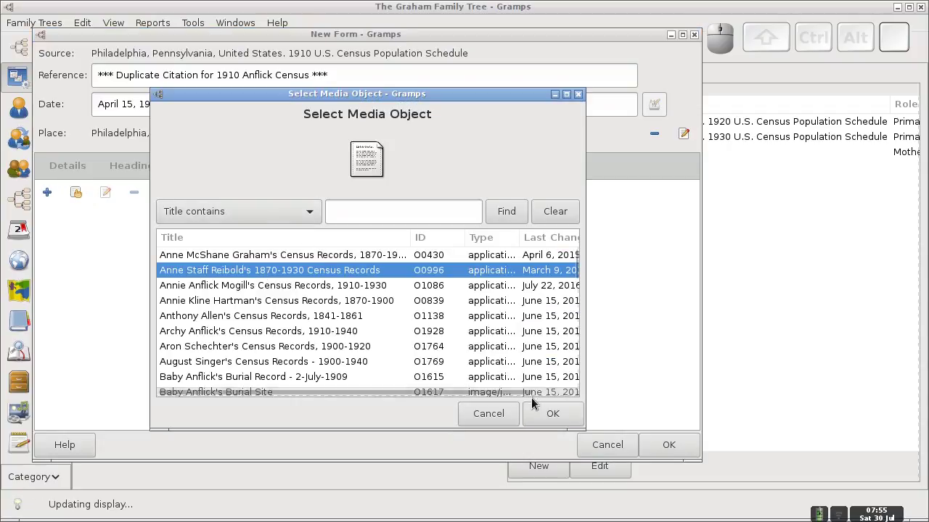
click(284, 286)
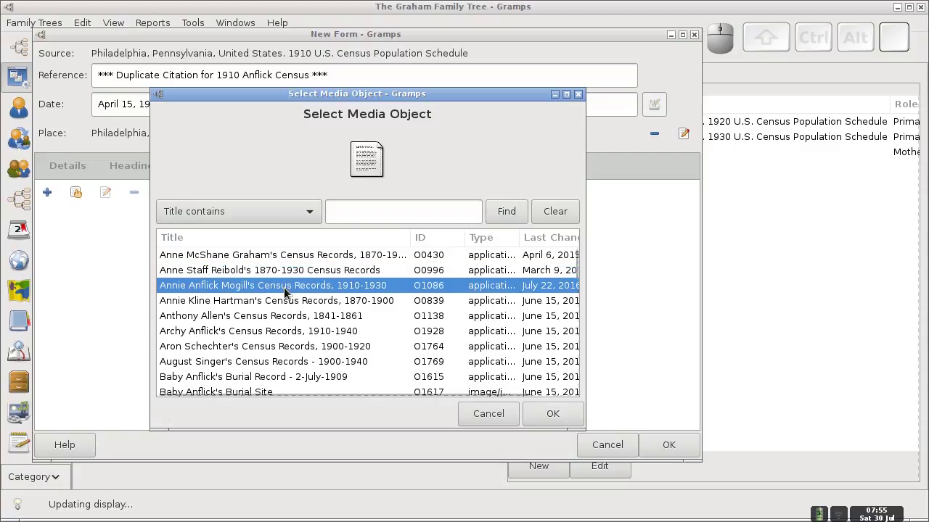
click(545, 406)
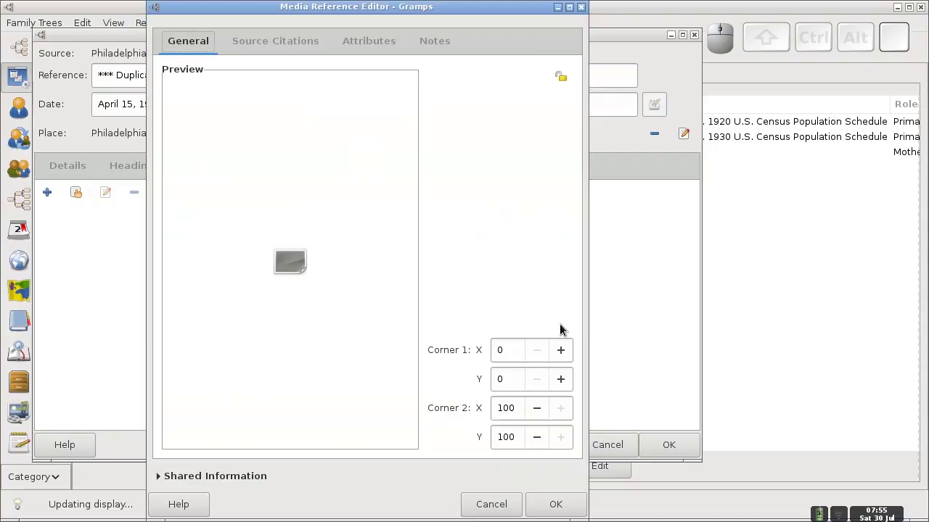
click(552, 502)
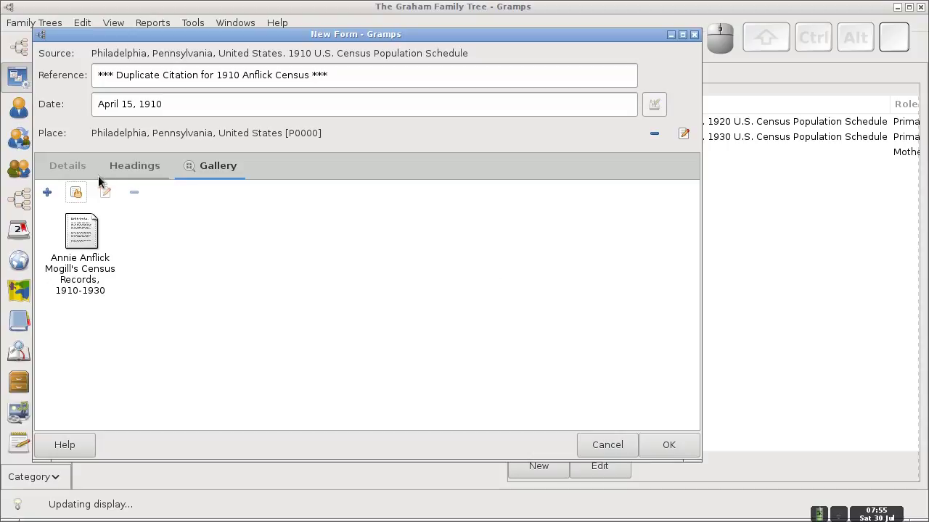
click(67, 165)
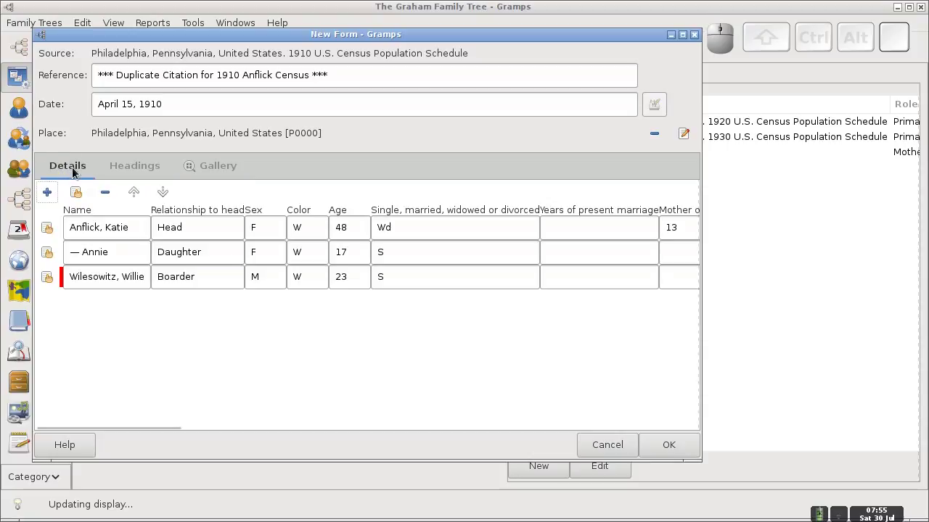
click(666, 445)
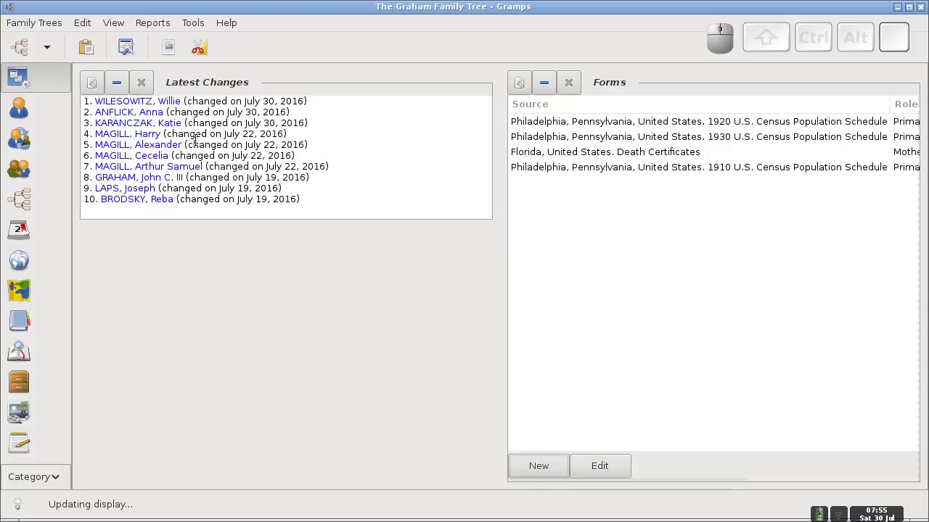
Step: Check the forms listed for the household head and the boarder, and open the head's April 15, 1910 Census event
click(180, 123)
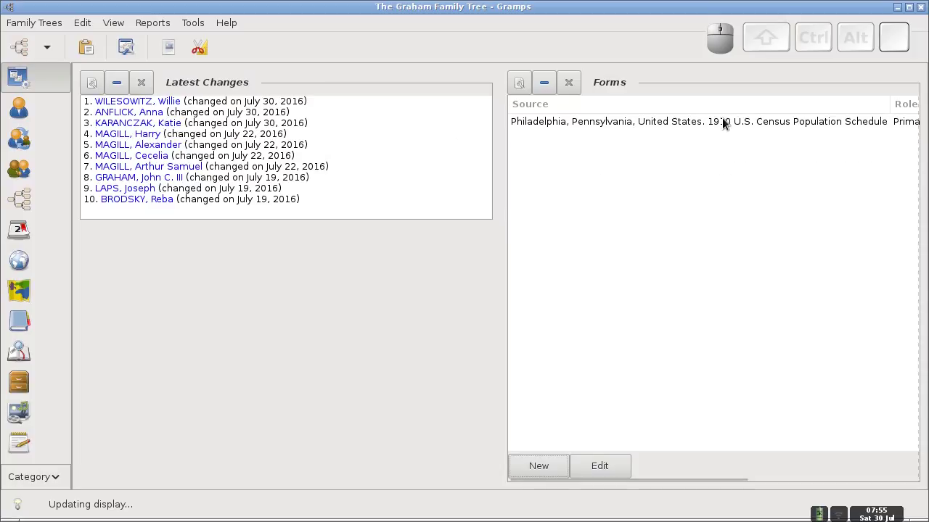
click(162, 105)
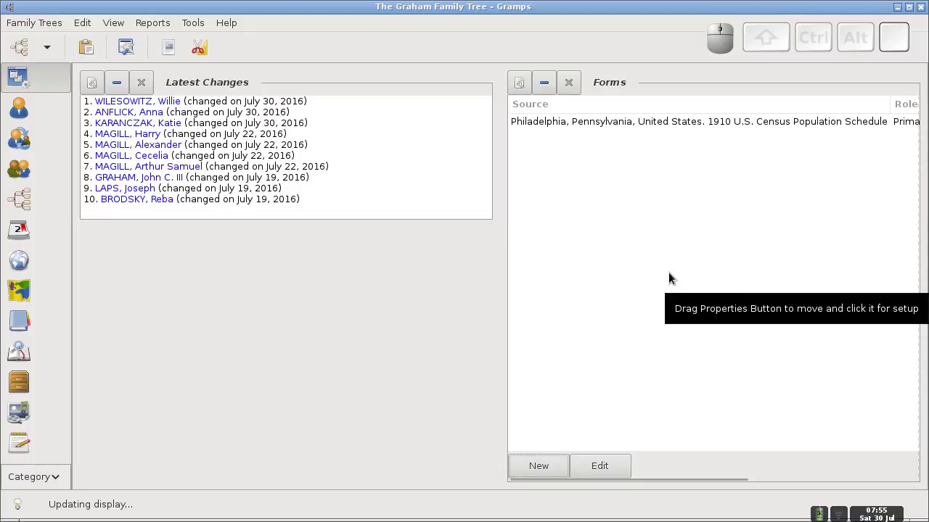
click(116, 125)
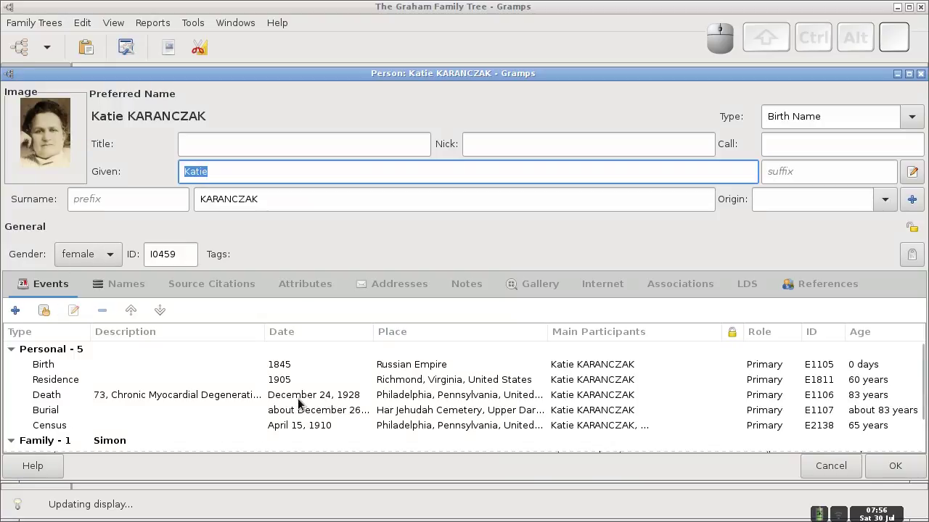
click(315, 425)
right_click(315, 429)
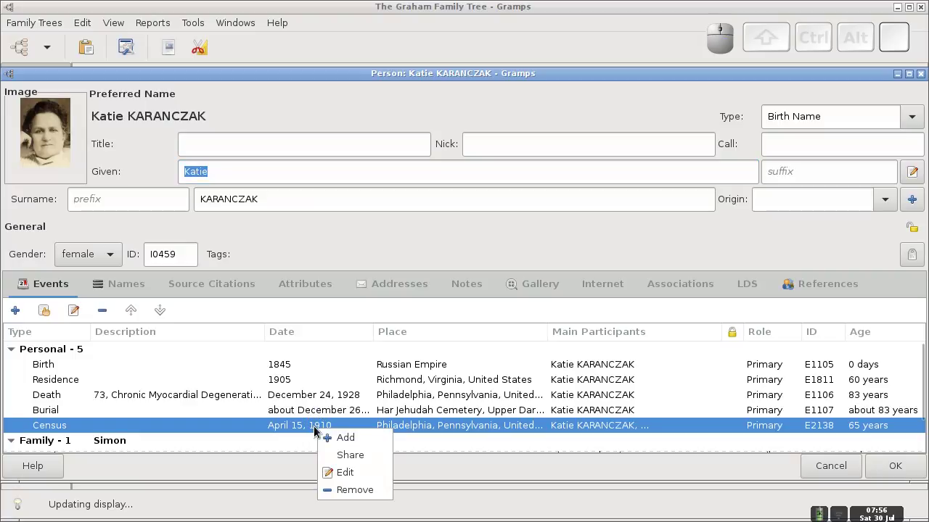
click(349, 472)
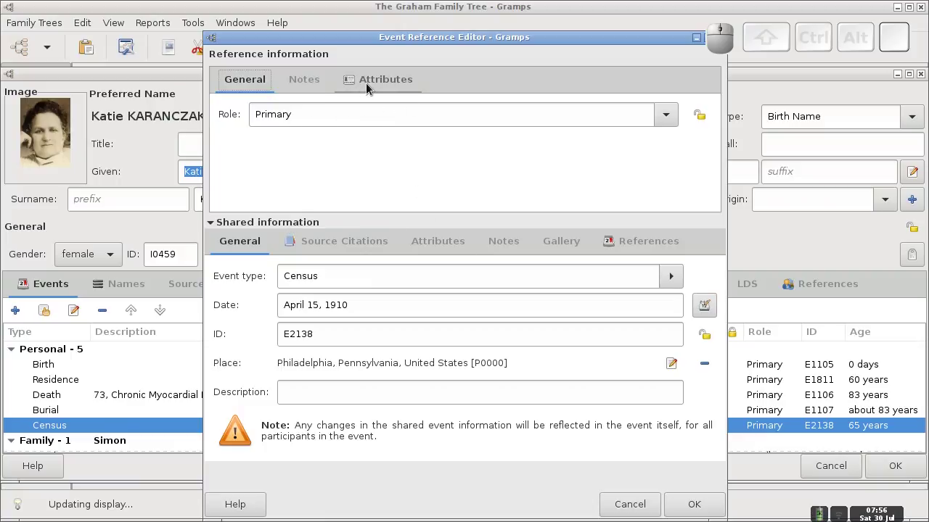
Step: Examine the census event's reference attributes and shared attributes for the household head, and close the event
click(389, 85)
mouse_move(708, 140)
mouse_move(716, 151)
mouse_down()
mouse_move(715, 183)
mouse_move(713, 141)
mouse_move(715, 168)
mouse_up()
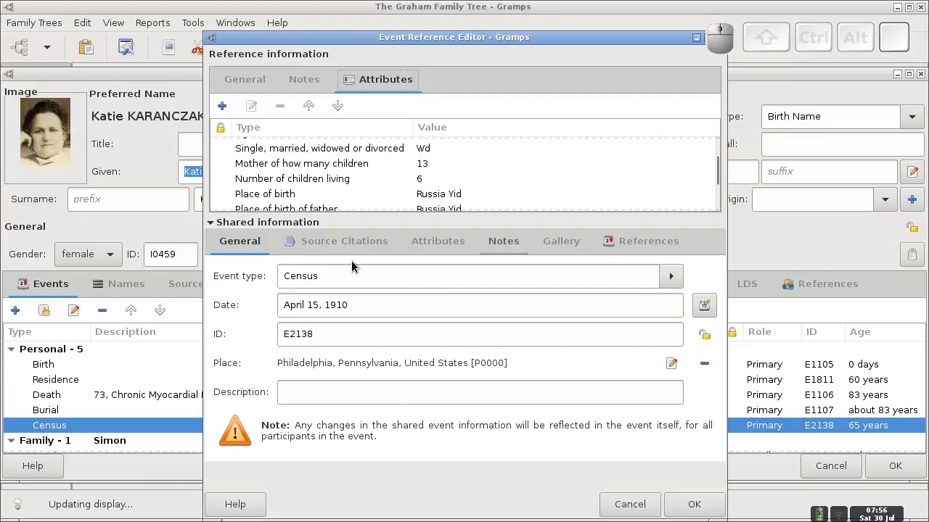
click(436, 242)
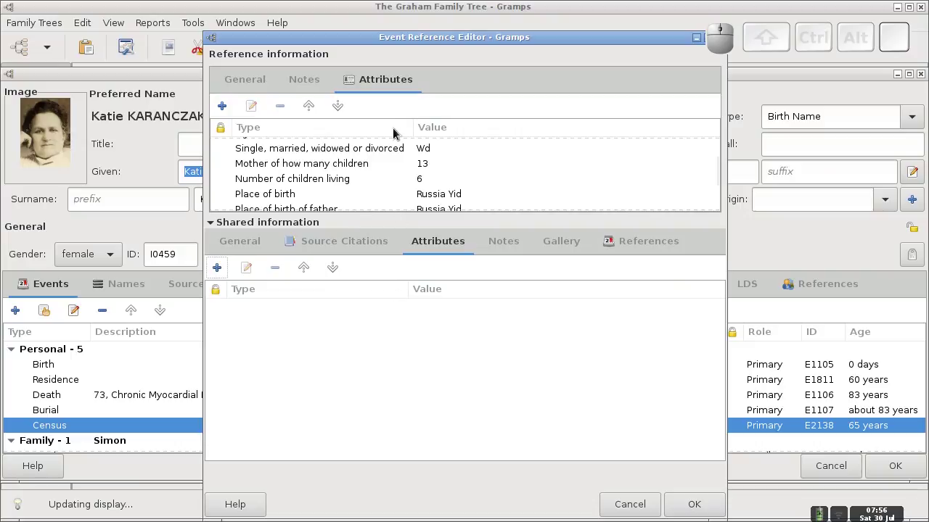
click(382, 85)
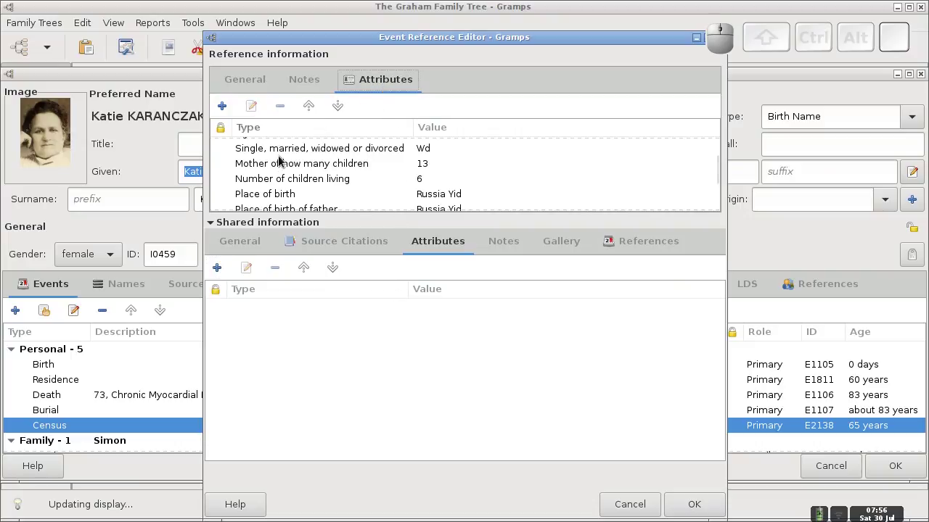
click(248, 246)
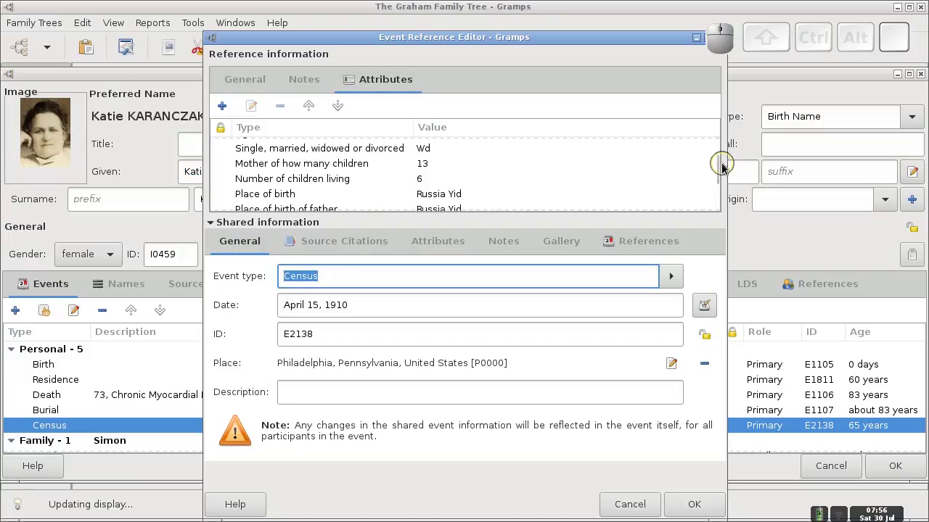
drag(714, 172, 708, 204)
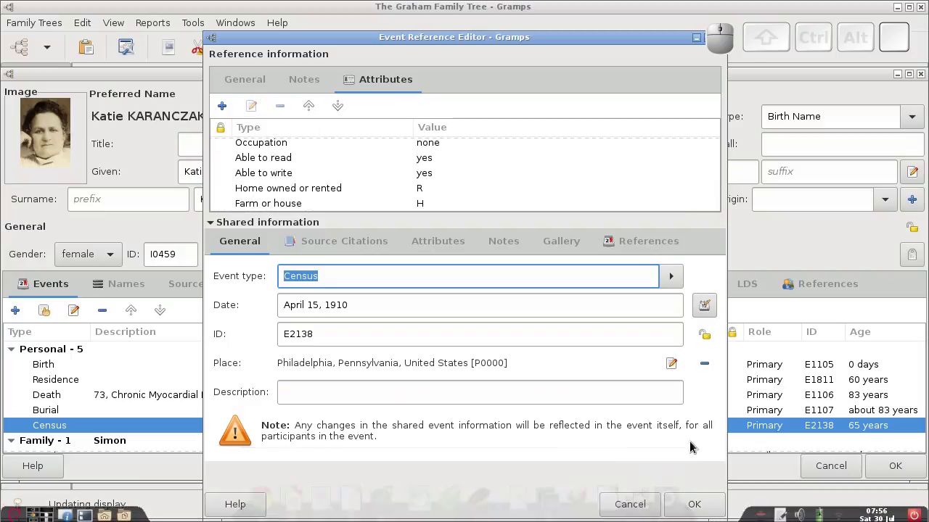
click(694, 505)
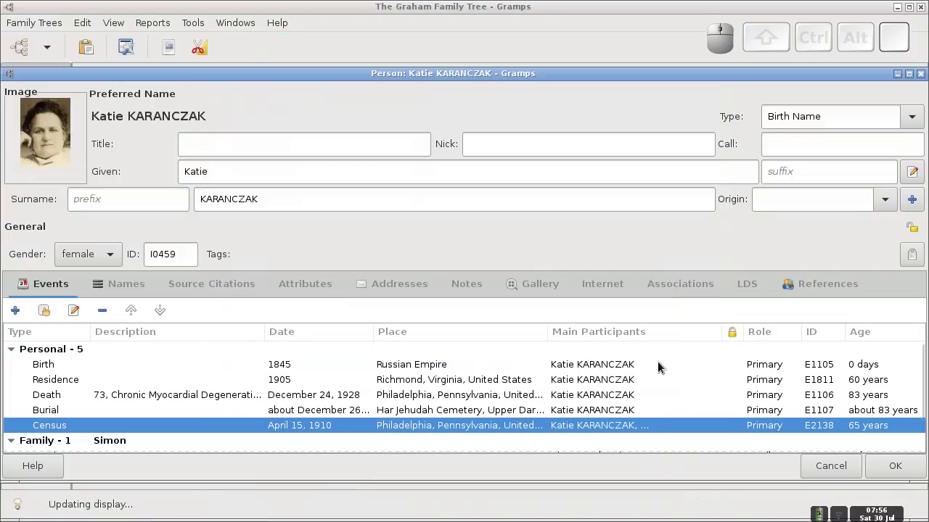
key(ctrl+alt+Right)
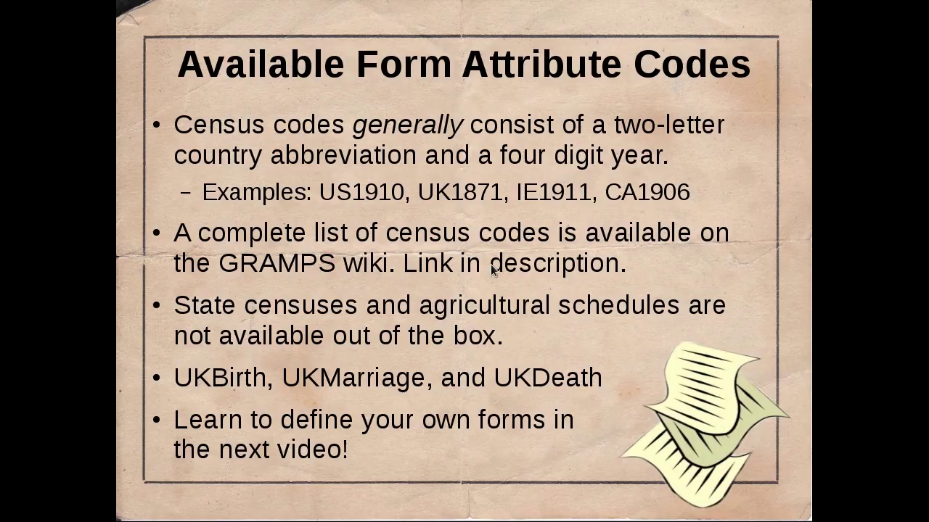
key(Right)
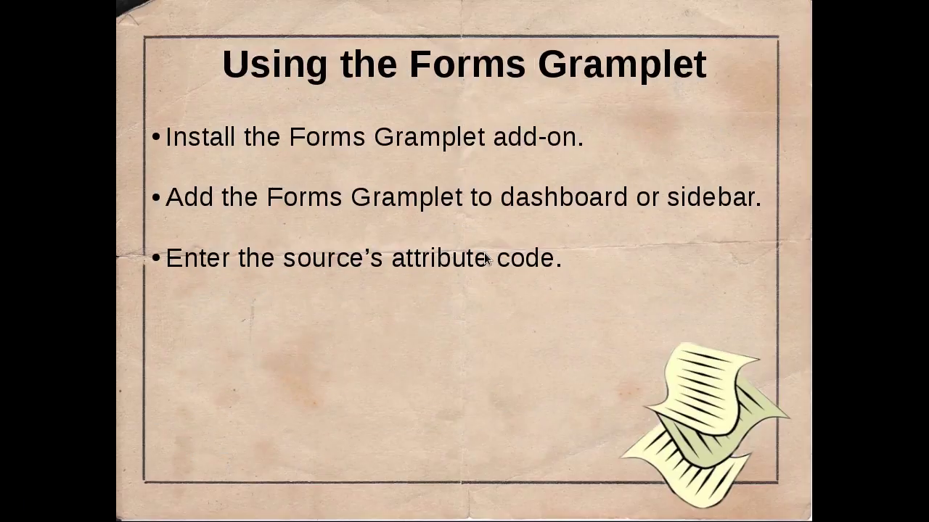
key(Right)
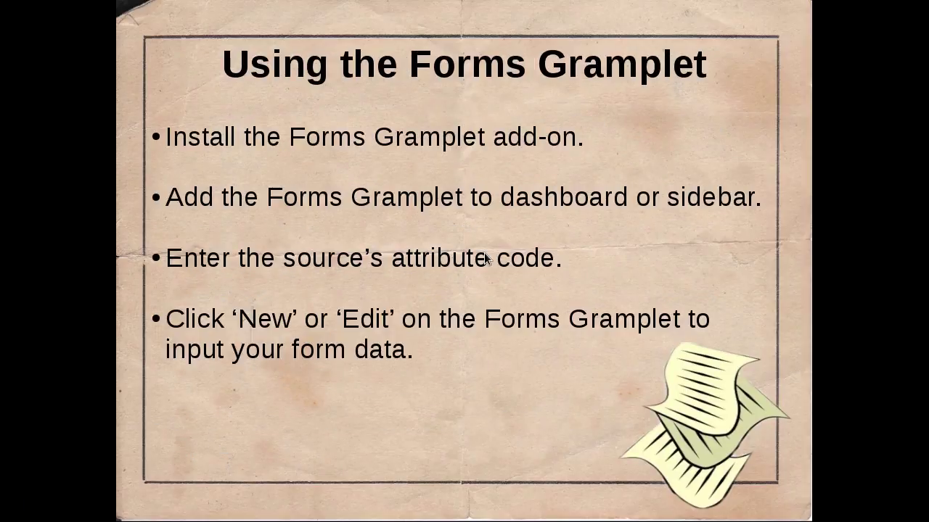
key(Right)
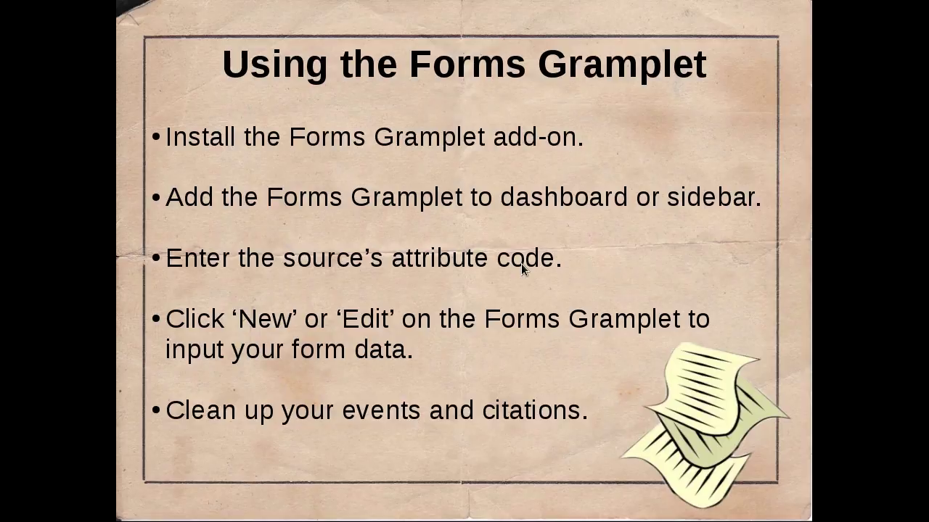
key(ctrl+alt+Right)
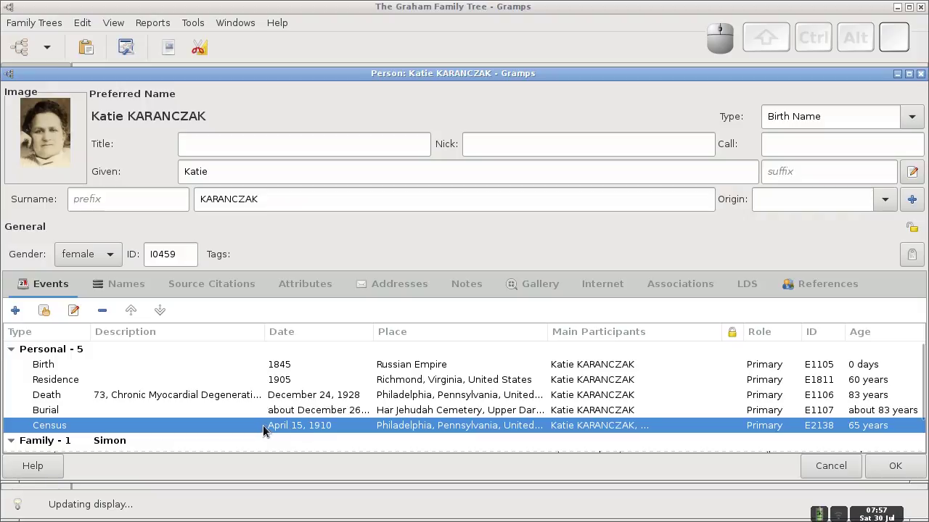
Step: Move the household head's 1910 Census event up to directly after the 1905 Residence event and save the person
click(132, 310)
click(132, 311)
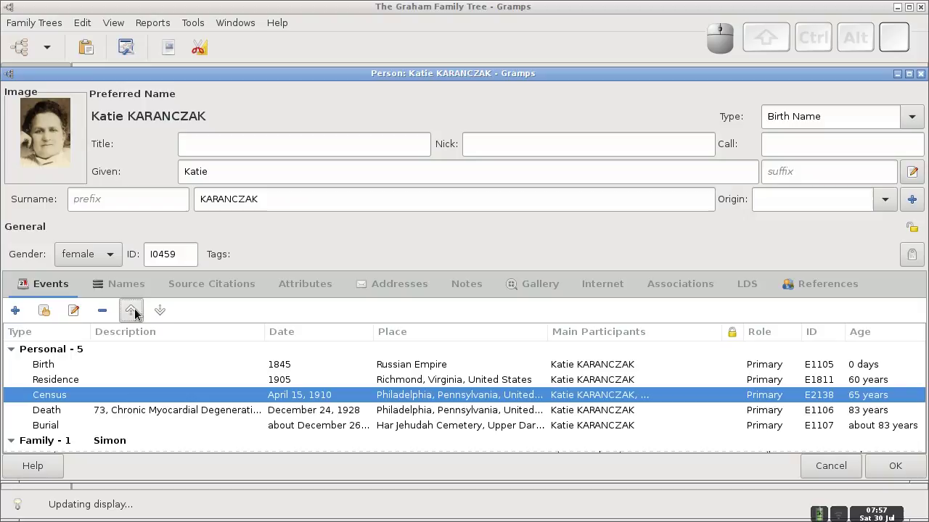
click(878, 466)
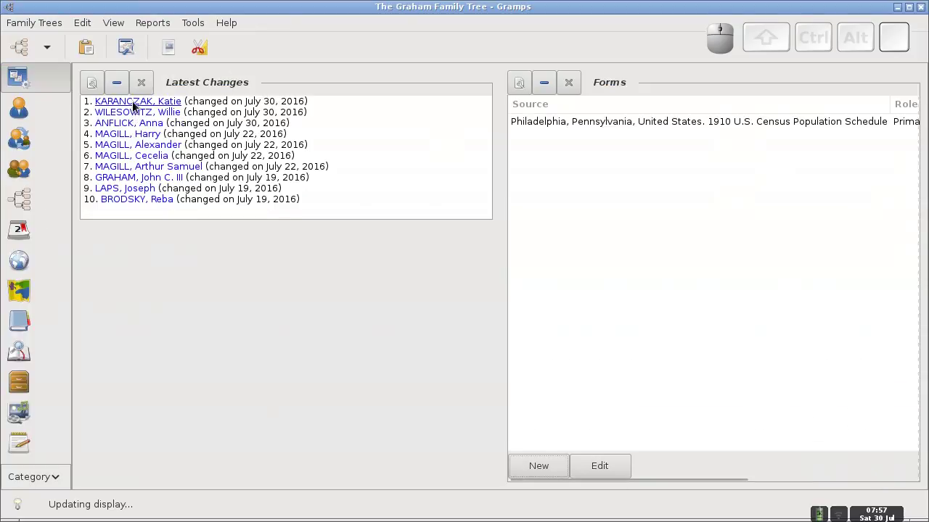
Step: In the daughter's record, move the April 15, 1910 Census event up to directly after the Cigar Maker occupation and save the person
click(127, 124)
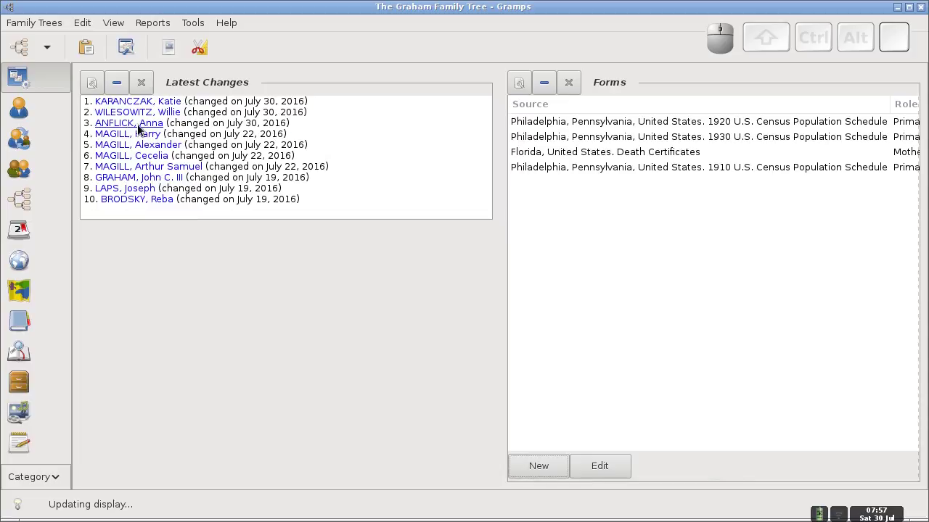
click(114, 124)
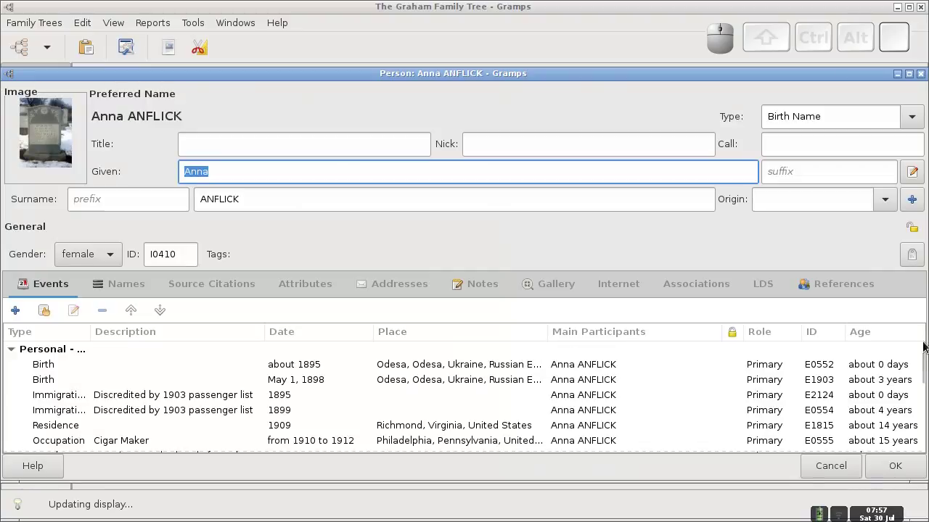
drag(921, 357, 916, 431)
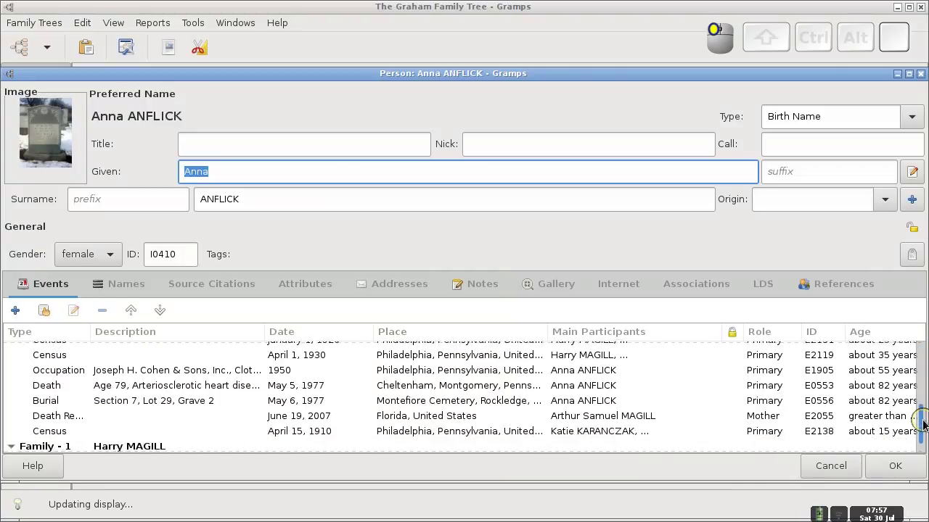
click(368, 426)
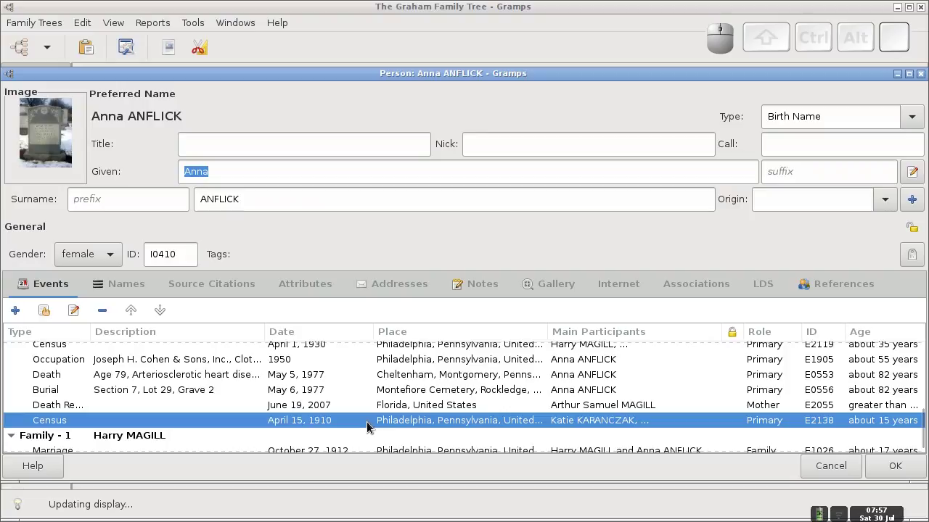
click(130, 310)
click(132, 314)
click(132, 313)
click(132, 312)
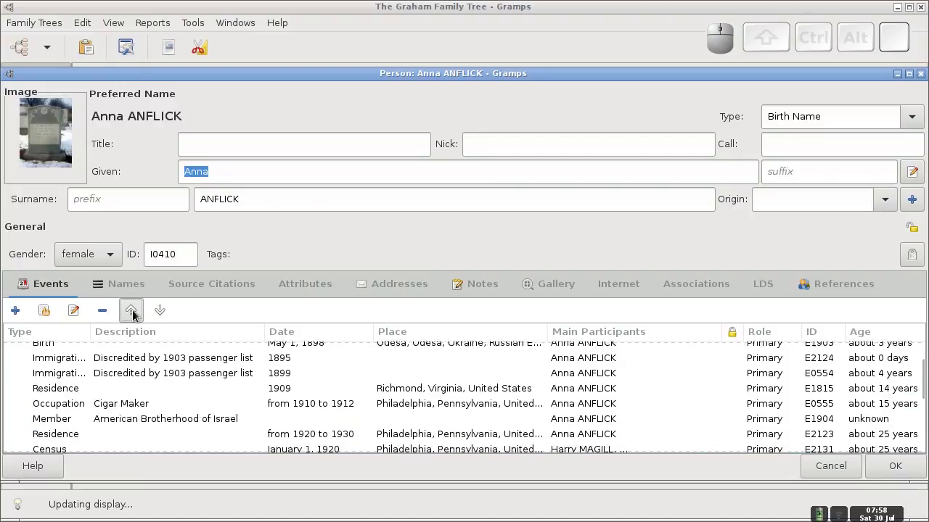
click(132, 312)
click(132, 312)
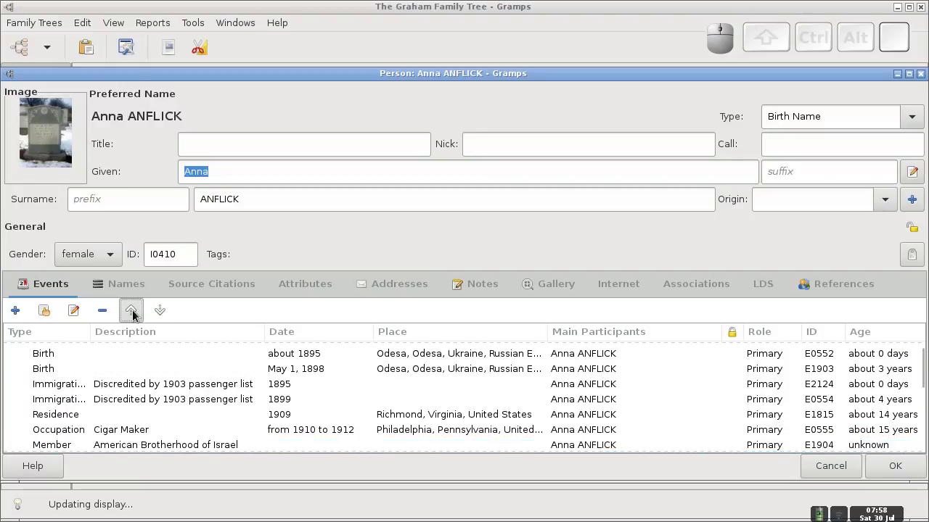
click(132, 312)
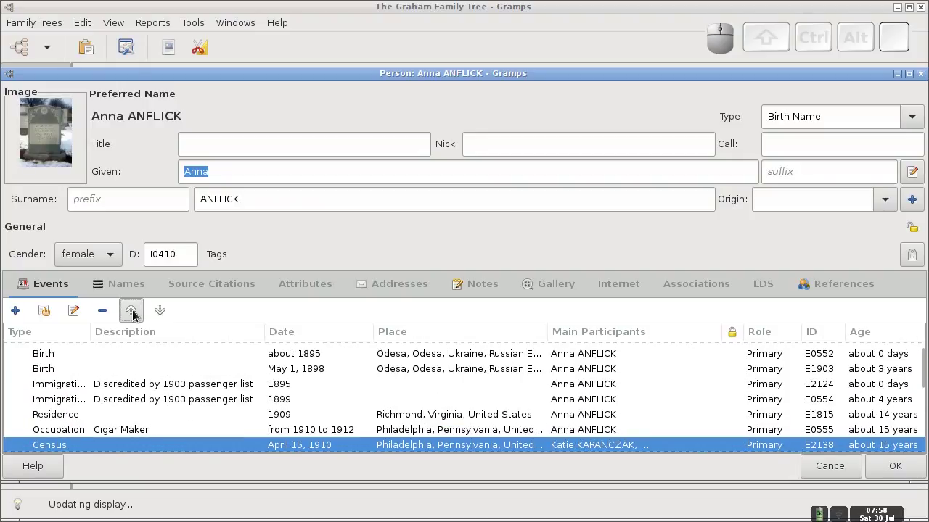
click(903, 465)
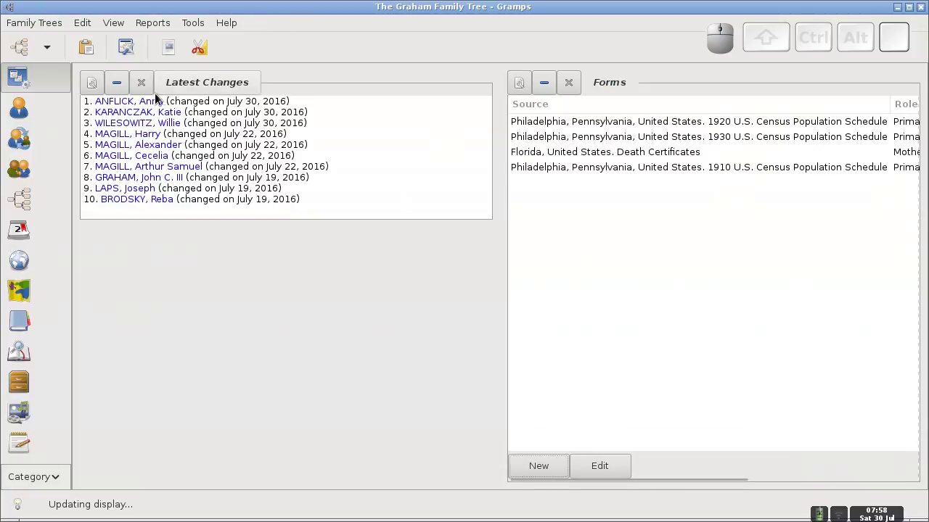
Step: Check the boarder's April 15, 1910 Census event, close the record with OK, and glance at the 1910 census scan in qpdfview
click(143, 125)
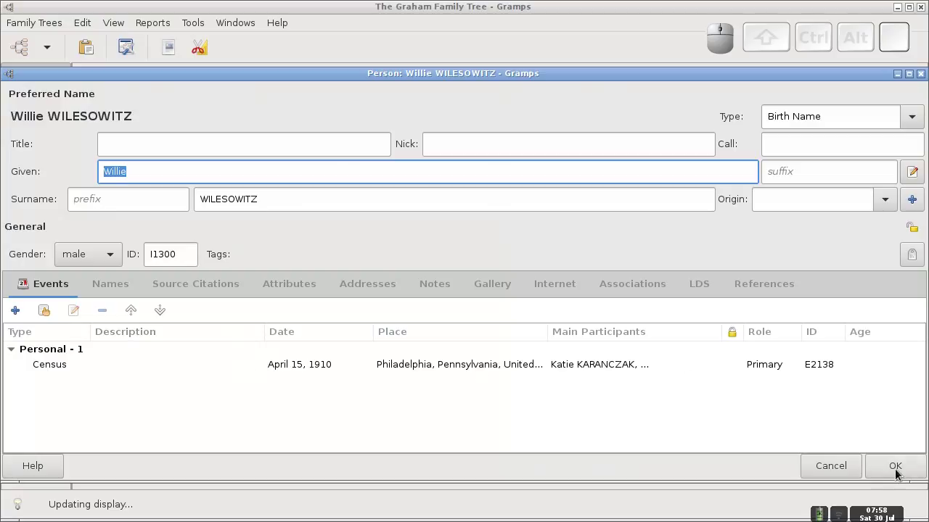
click(894, 467)
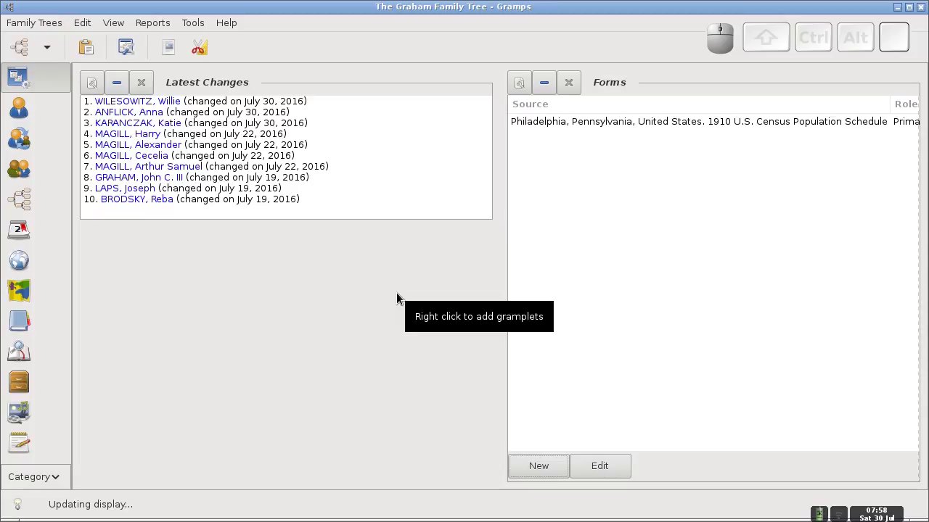
key(ctrl+alt+Right)
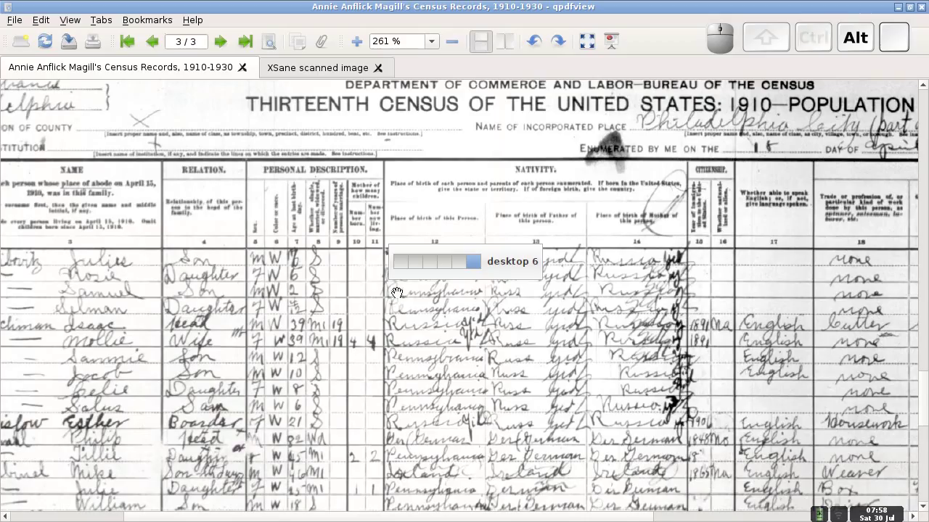
key(ctrl+alt+Left)
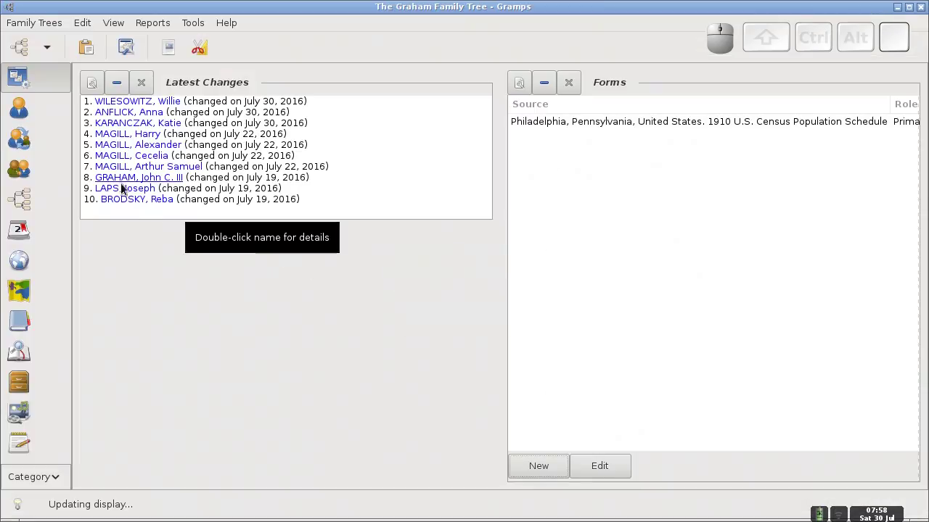
Step: In the citation tree, expand the Philadelphia 1910 U.S. Census source and compare the references of the duplicate citation and Enumeration District 19, Stamp 5, Sheet 5A
click(36, 316)
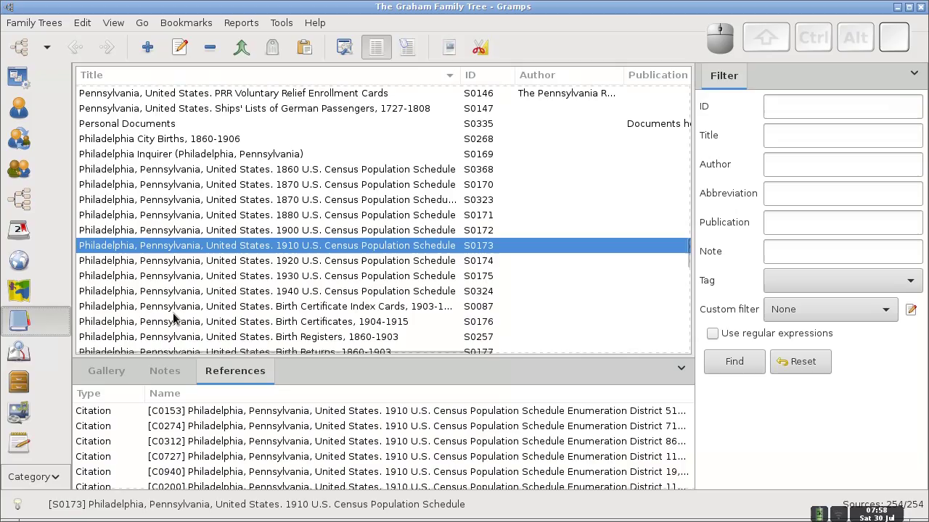
click(405, 49)
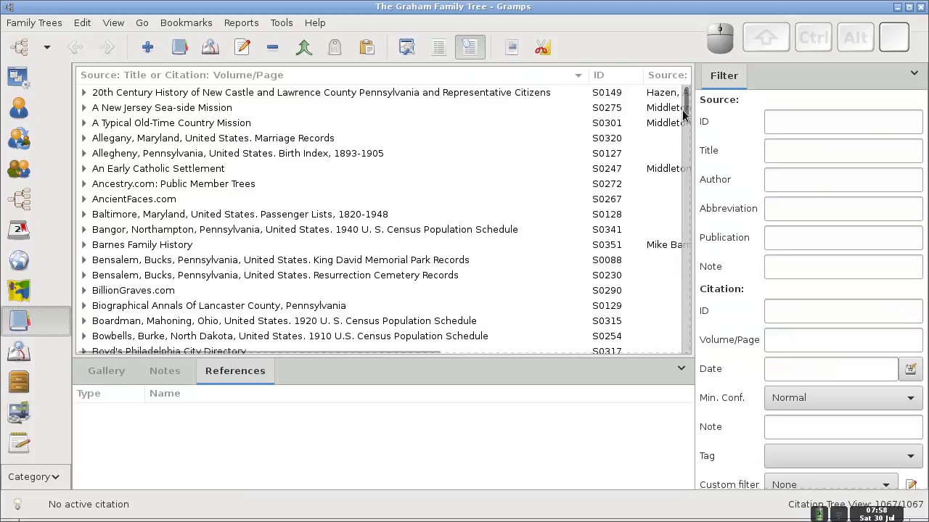
drag(686, 110, 675, 257)
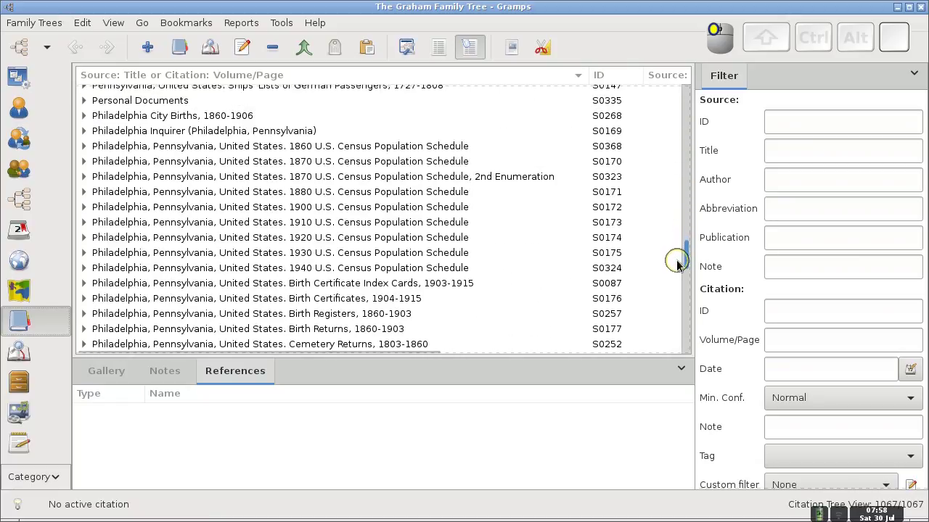
click(83, 223)
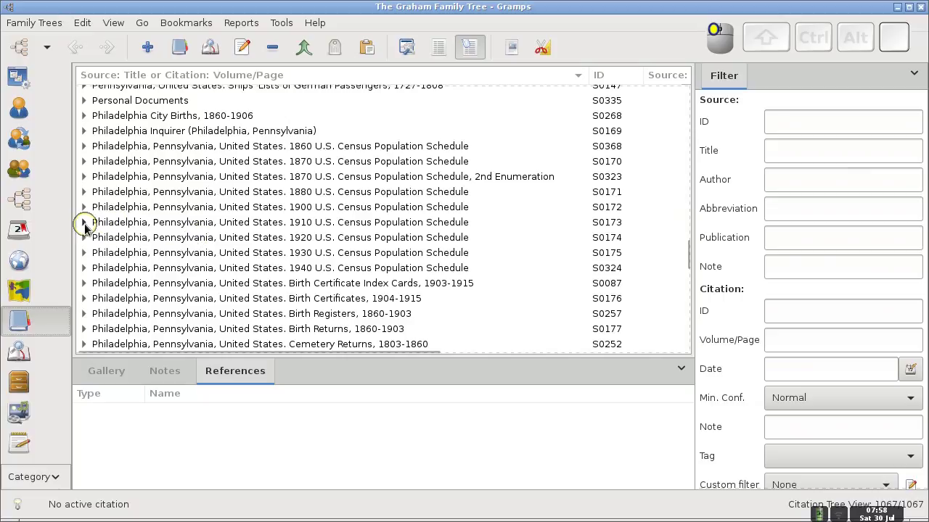
click(152, 239)
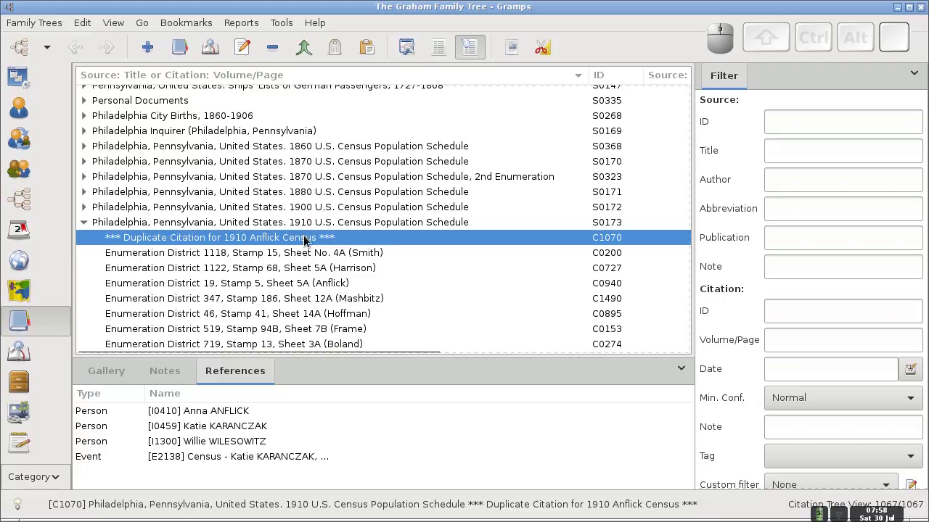
click(297, 284)
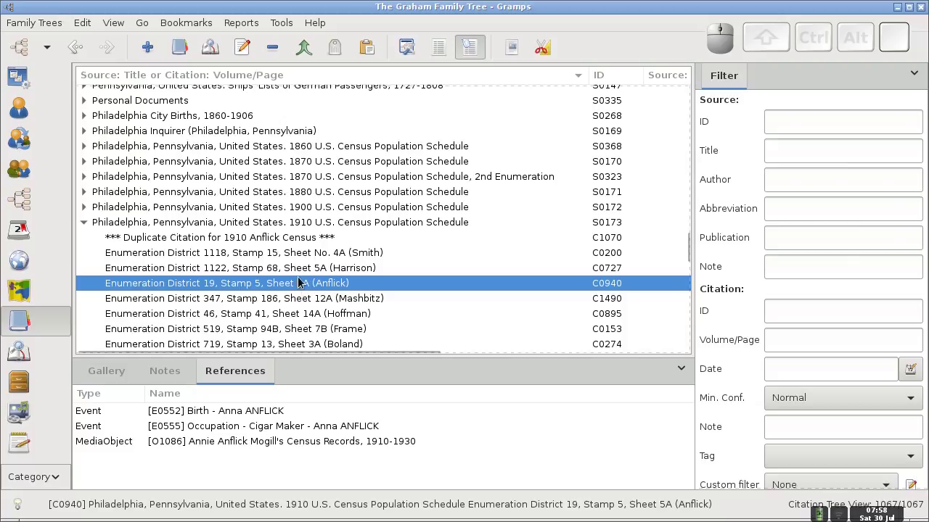
click(298, 239)
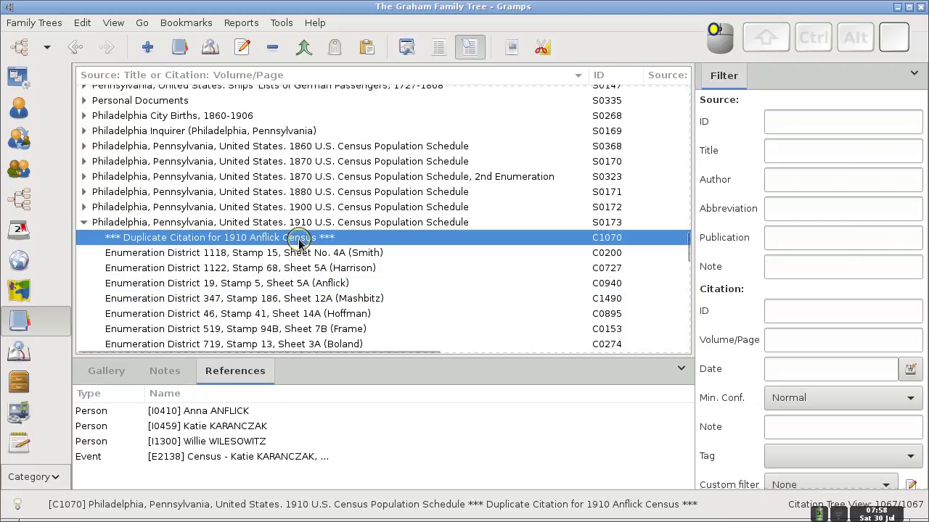
click(299, 283)
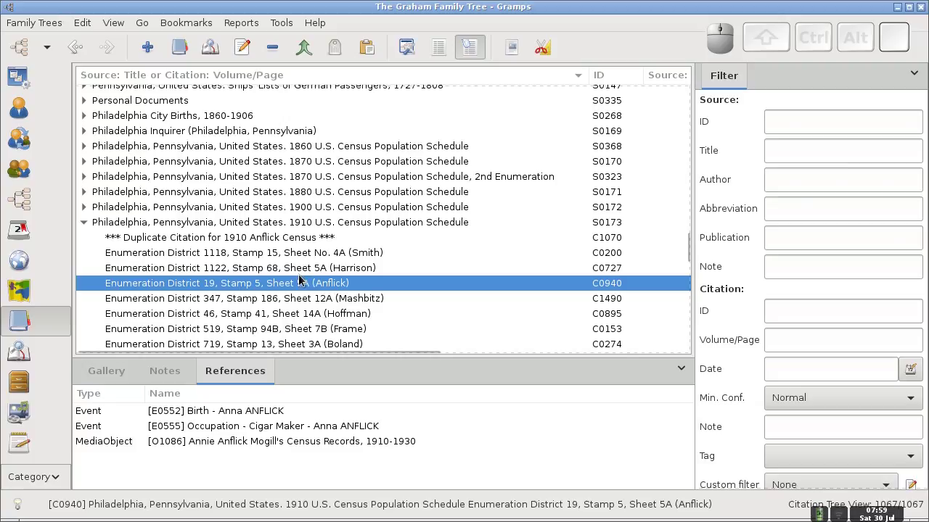
Step: Merge the duplicate 1910 citation with Enumeration District 19, Stamp 5, Sheet 5A, keeping the duplicate as primary but taking the latter's Volume/Page
click(296, 241)
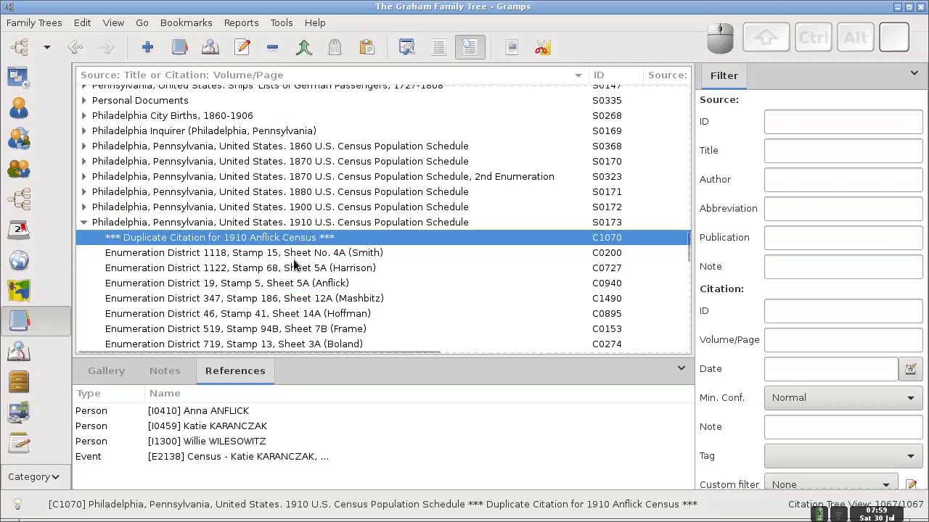
ctrl+click(318, 289)
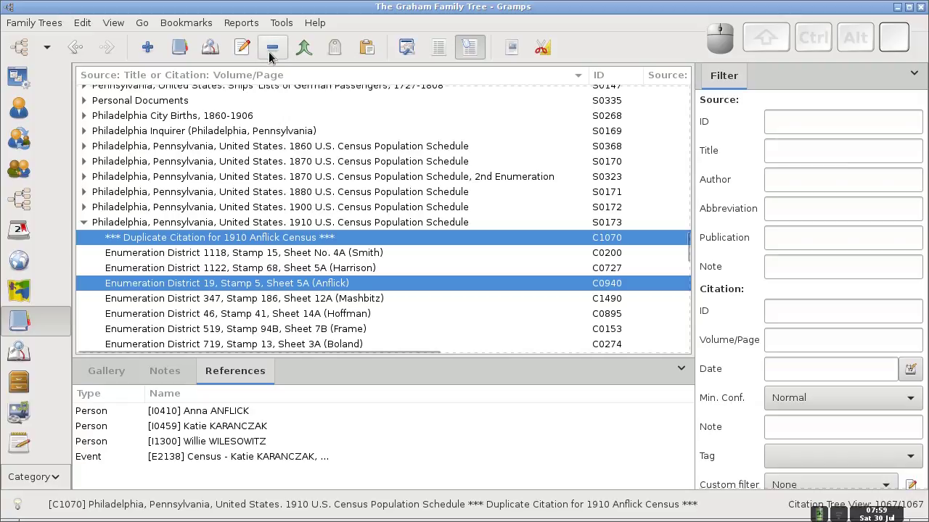
click(308, 55)
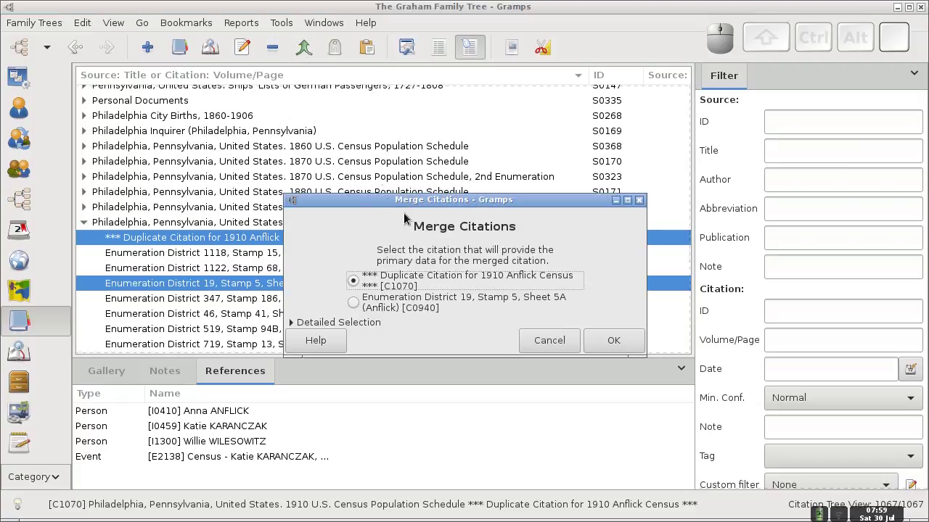
click(293, 323)
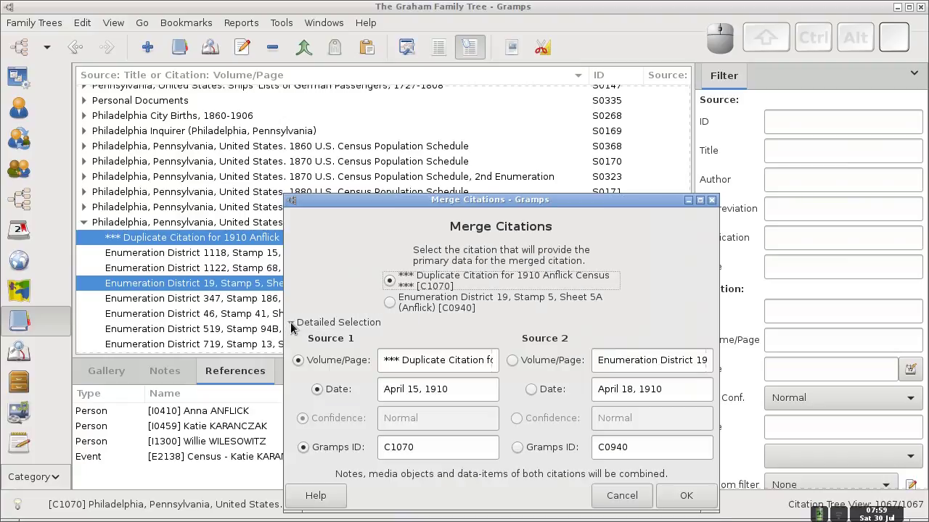
click(512, 361)
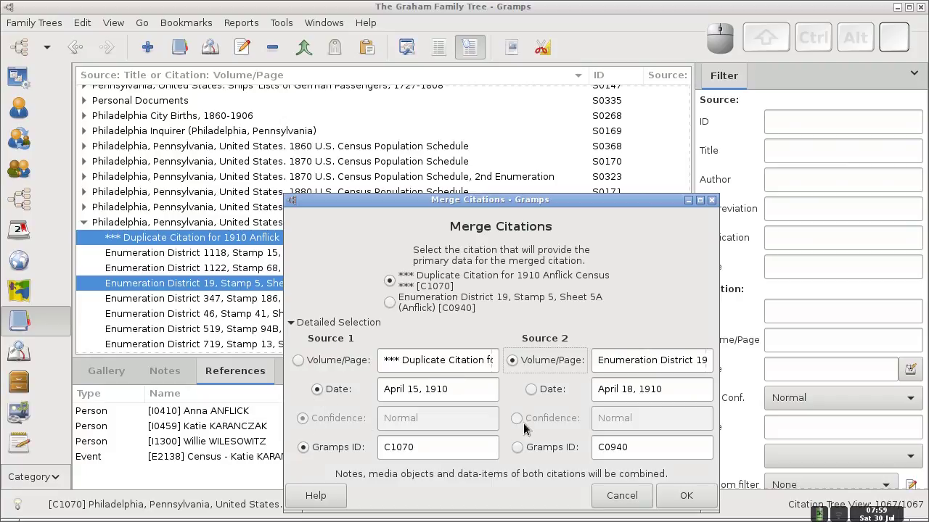
click(684, 497)
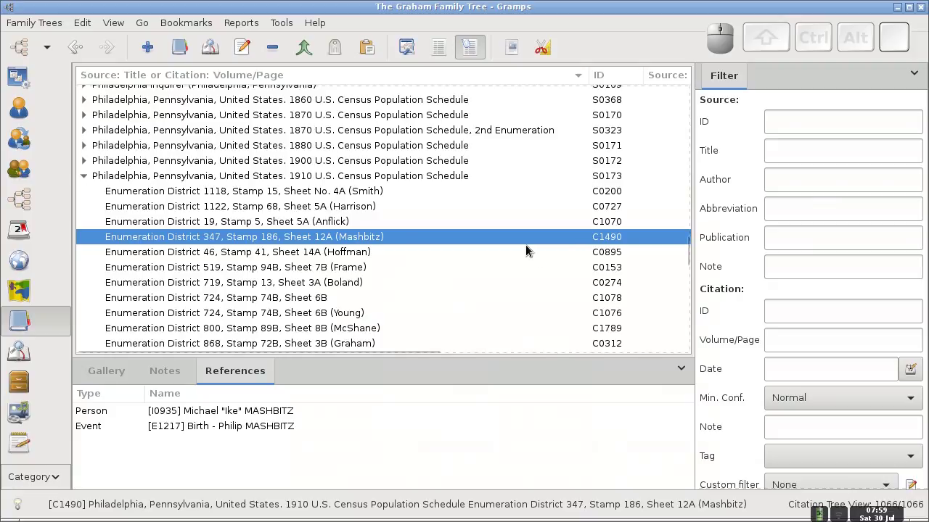
Step: Open the household head's record from the latest changes and edit the April 15, 1910 Census event
click(19, 77)
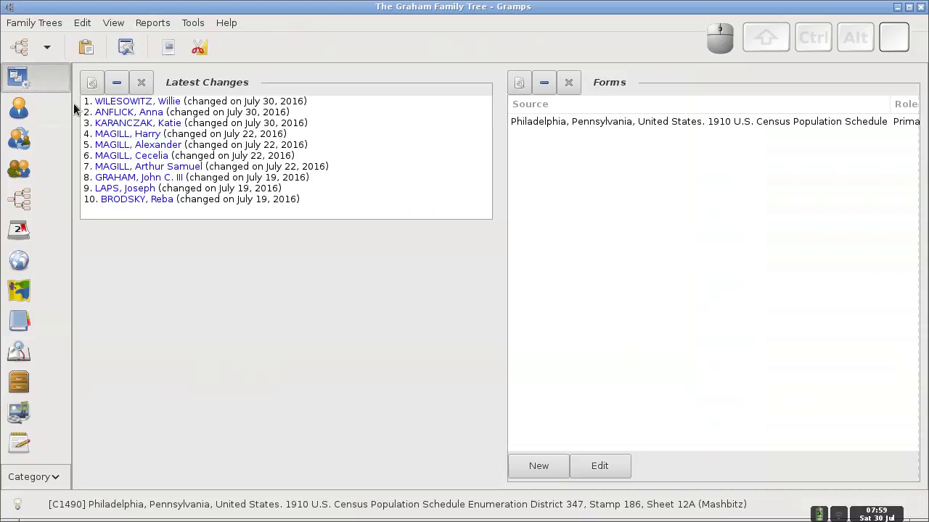
click(167, 128)
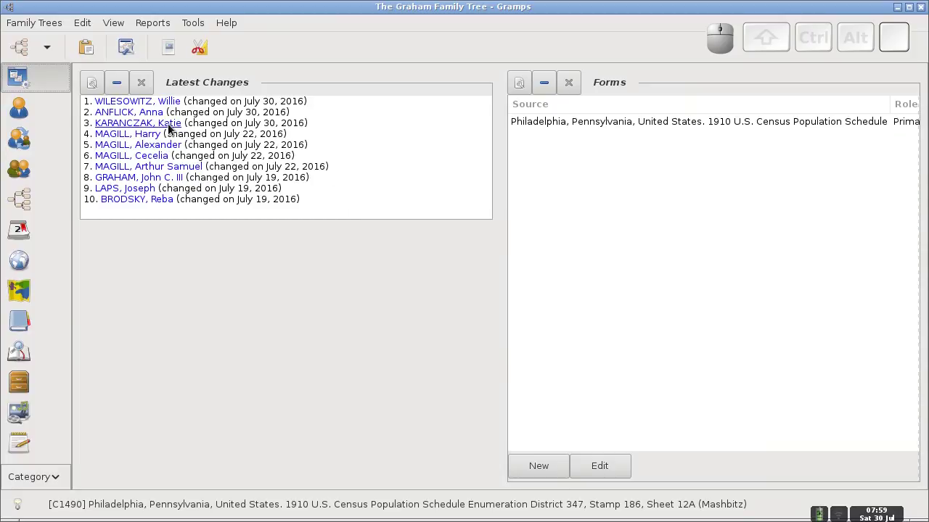
click(171, 127)
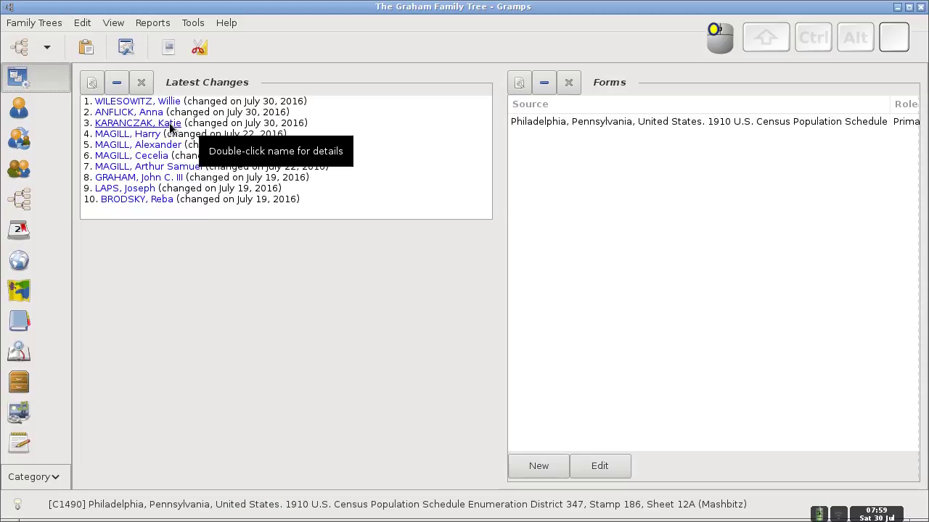
click(168, 129)
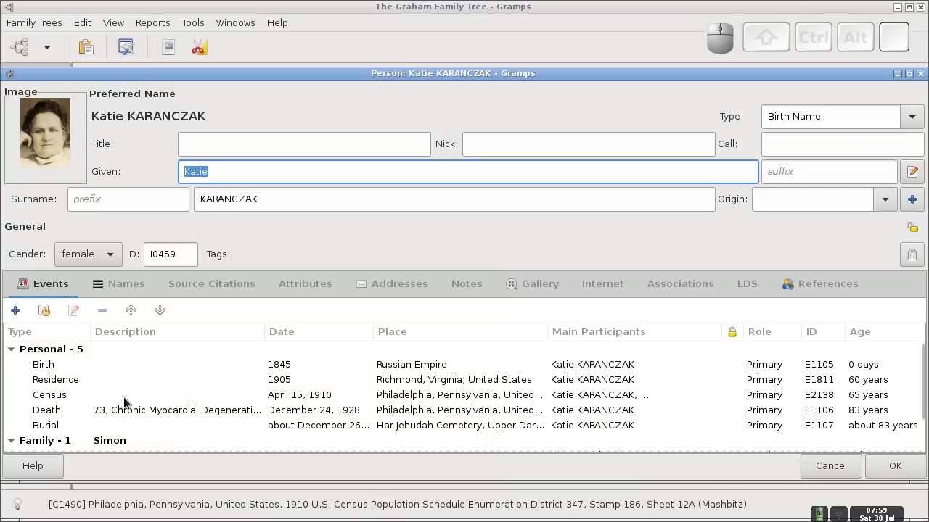
click(122, 400)
right_click(123, 401)
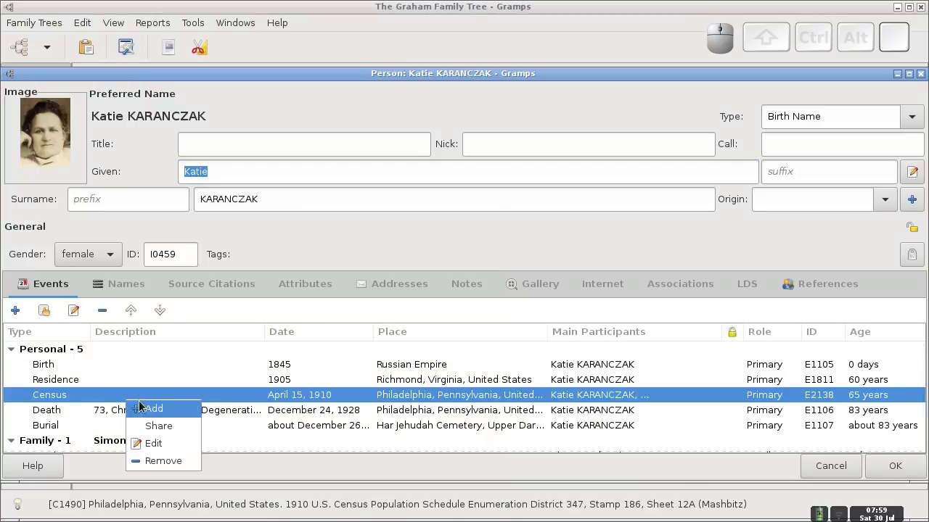
click(160, 450)
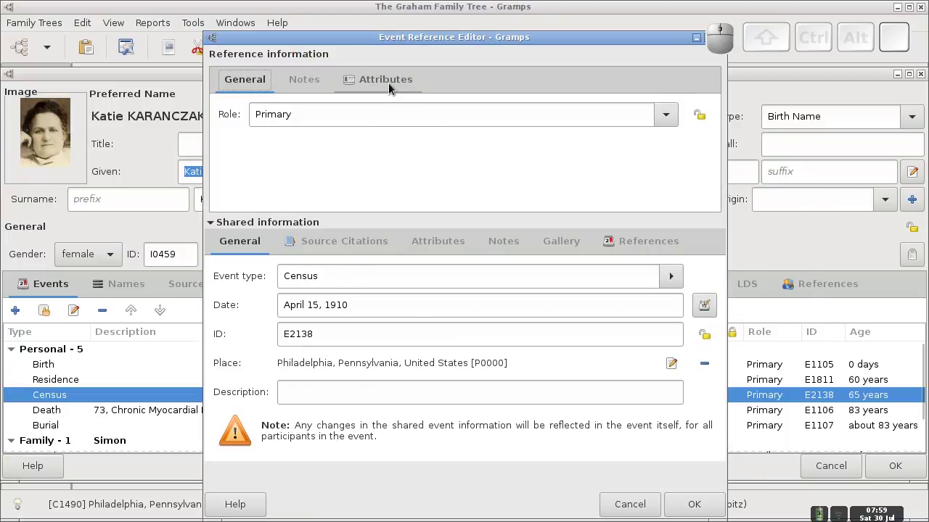
Step: Attach the existing 1910-1930 census records media object O1086 to the shared gallery of the household head's Census event
click(388, 83)
drag(714, 158, 709, 166)
click(555, 243)
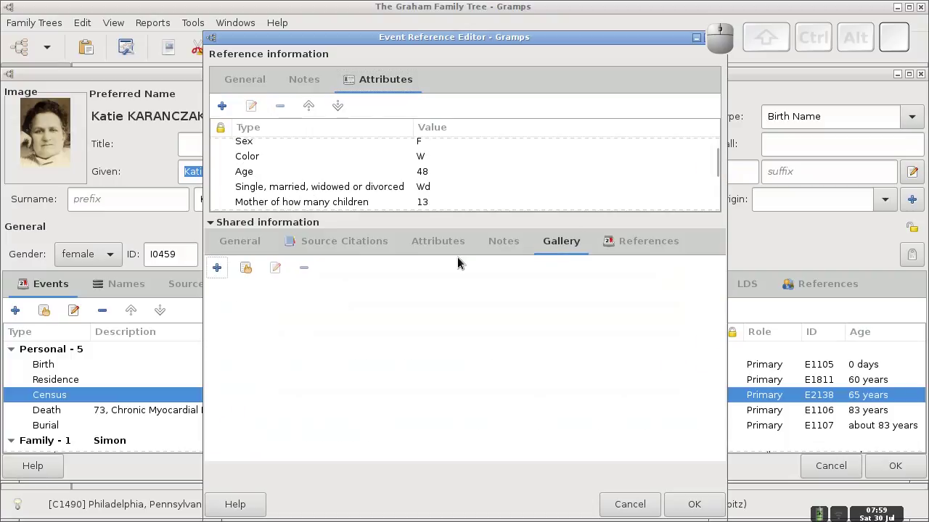
click(245, 268)
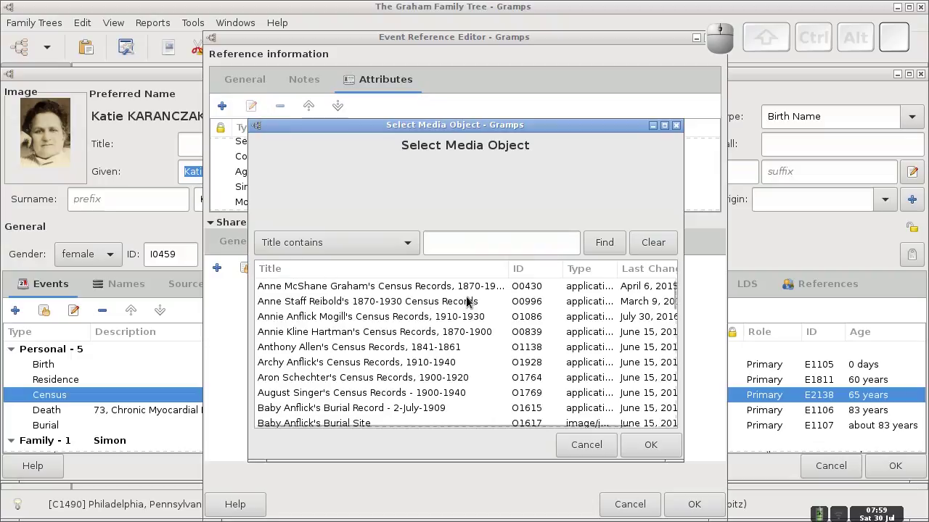
click(359, 323)
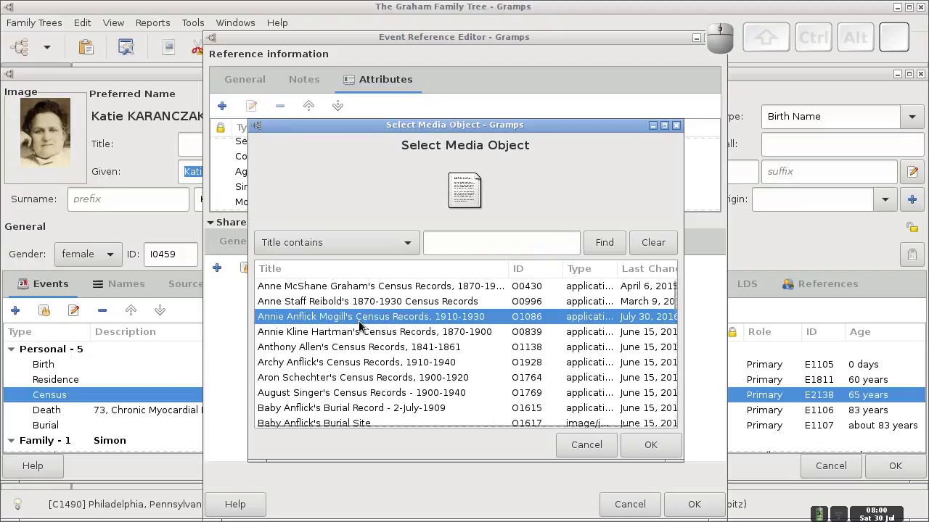
click(666, 445)
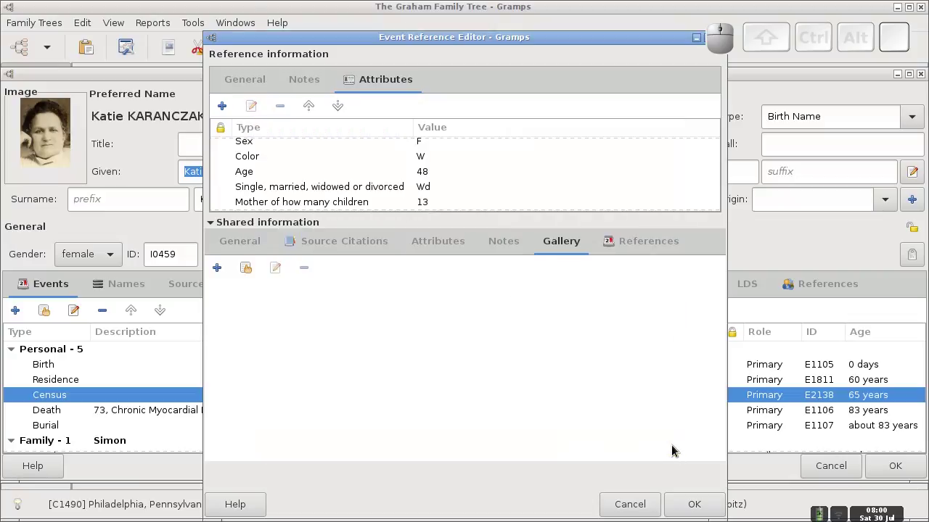
click(653, 505)
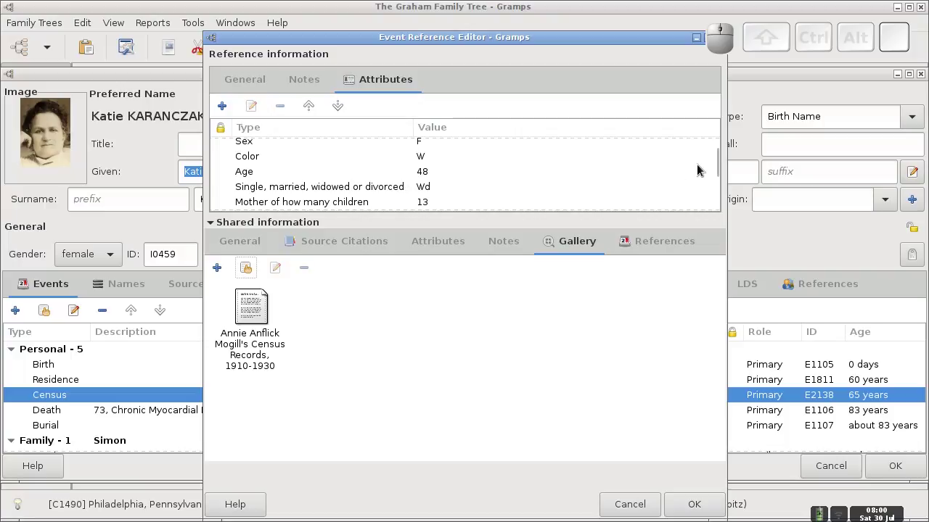
Step: Review the census reference attributes, including marital status and name, and save the event and the household head's record
click(459, 157)
click(455, 187)
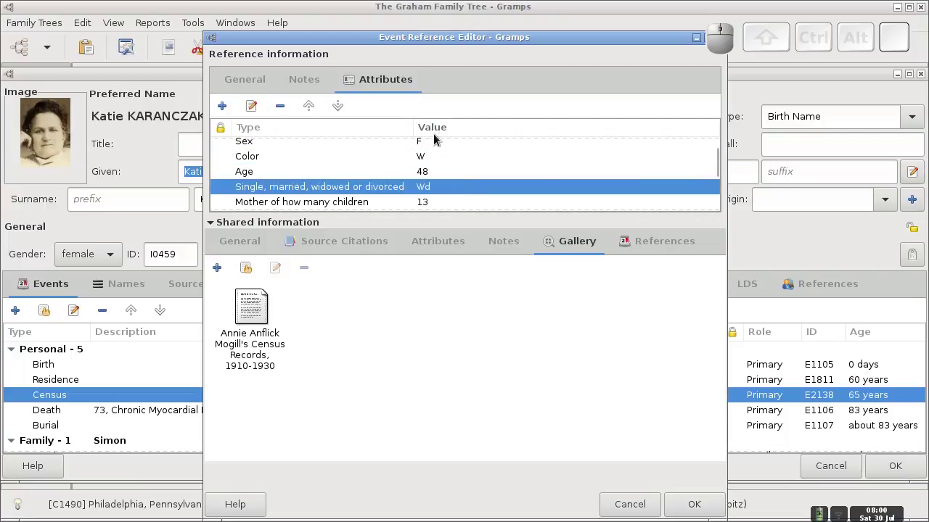
drag(714, 163, 716, 145)
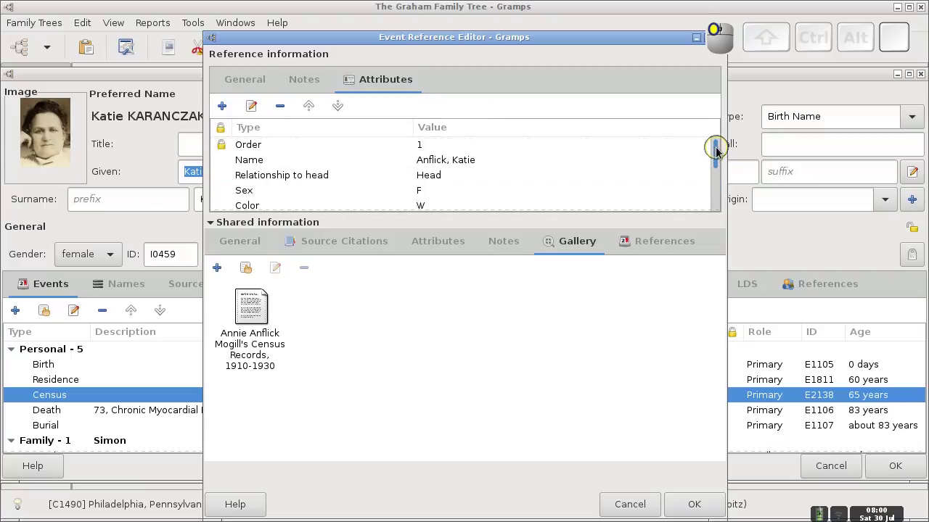
click(684, 505)
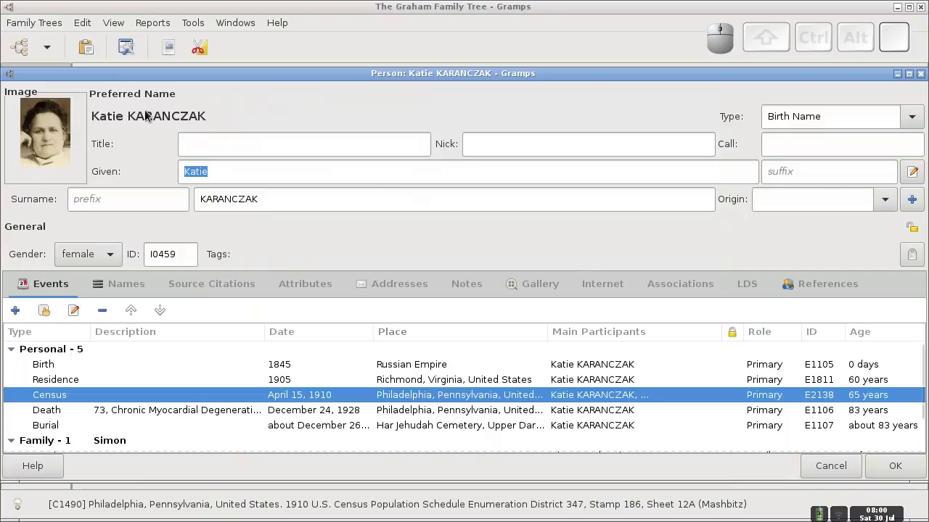
click(889, 465)
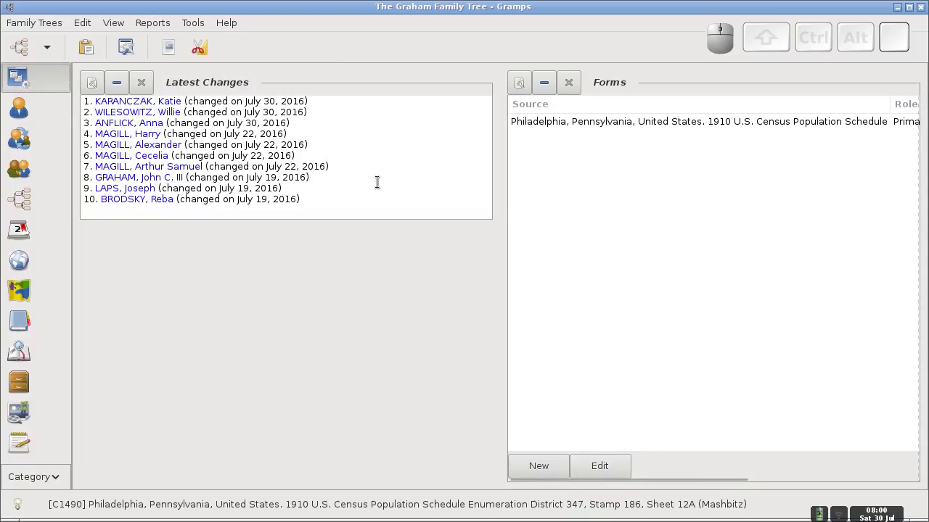
Step: Open the daughter's 1910 U.S. census form, review its transcribed columns for the household, and close it without changes
click(127, 122)
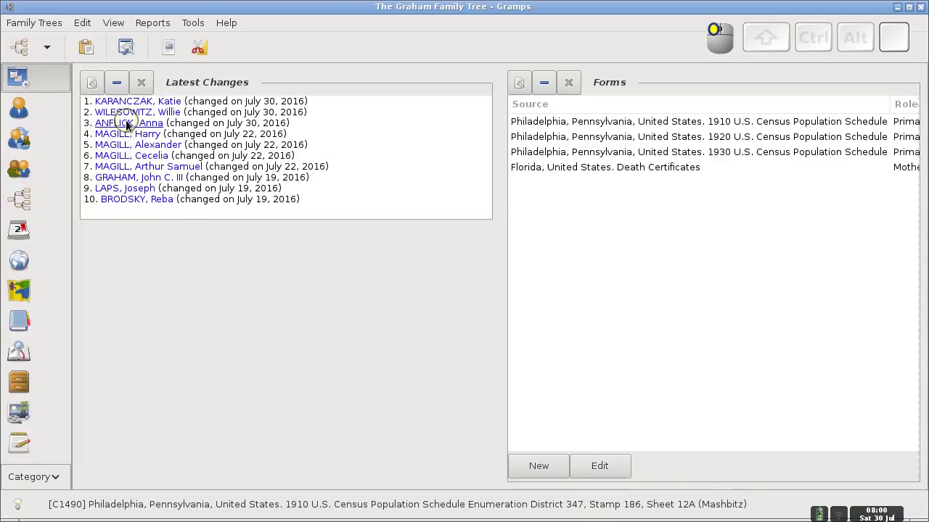
click(621, 121)
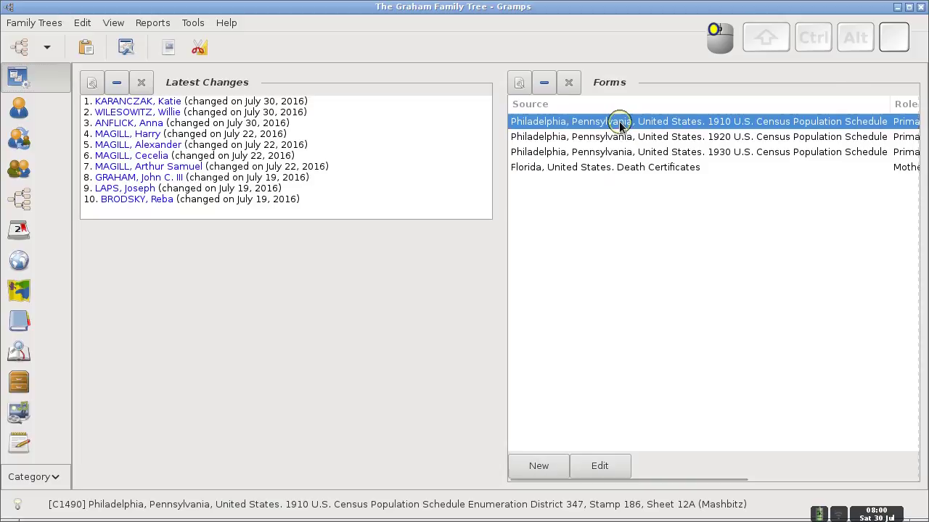
click(603, 467)
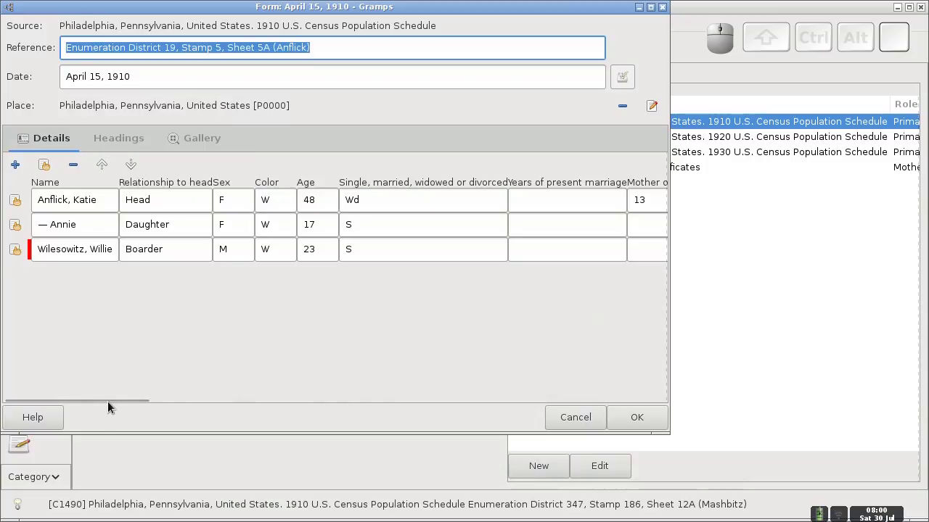
drag(107, 400, 292, 396)
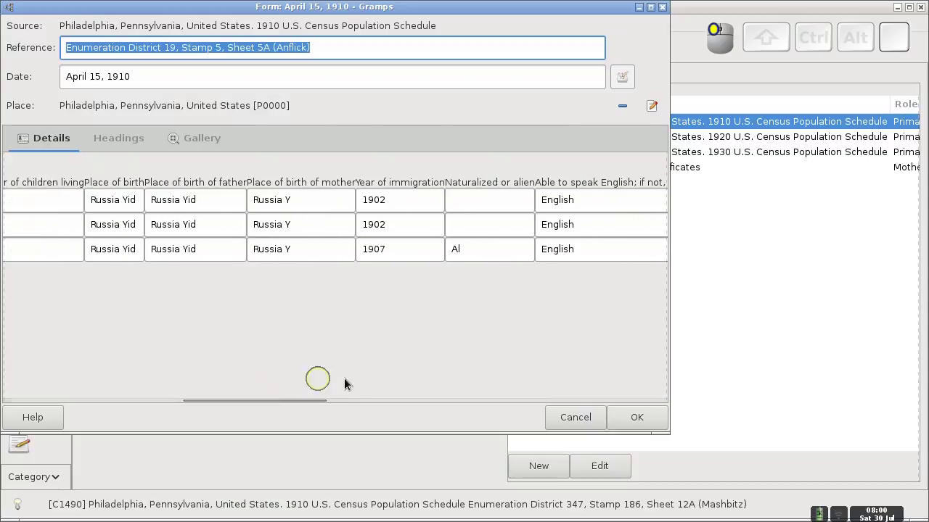
click(563, 419)
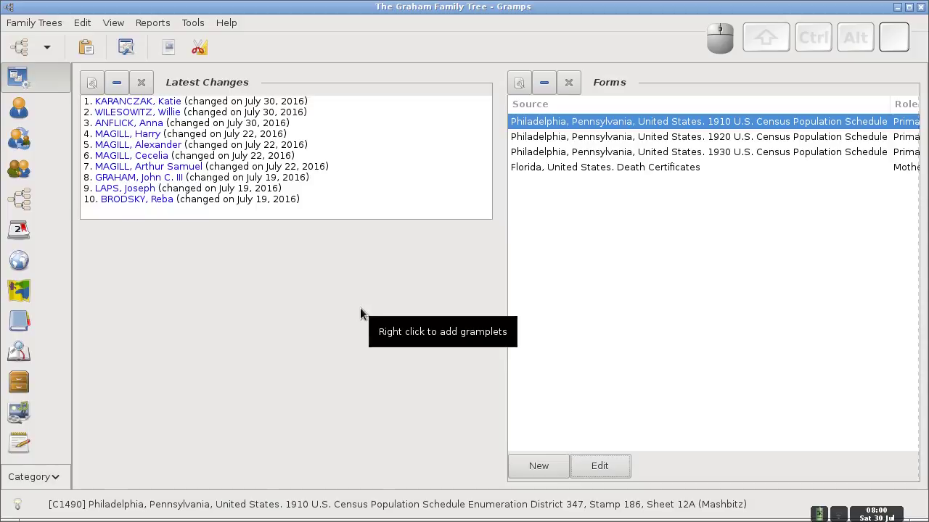
Step: Switch to qpdfview, examine the scanned Southwark death certificate, and return to Gramps
key(ctrl+alt)
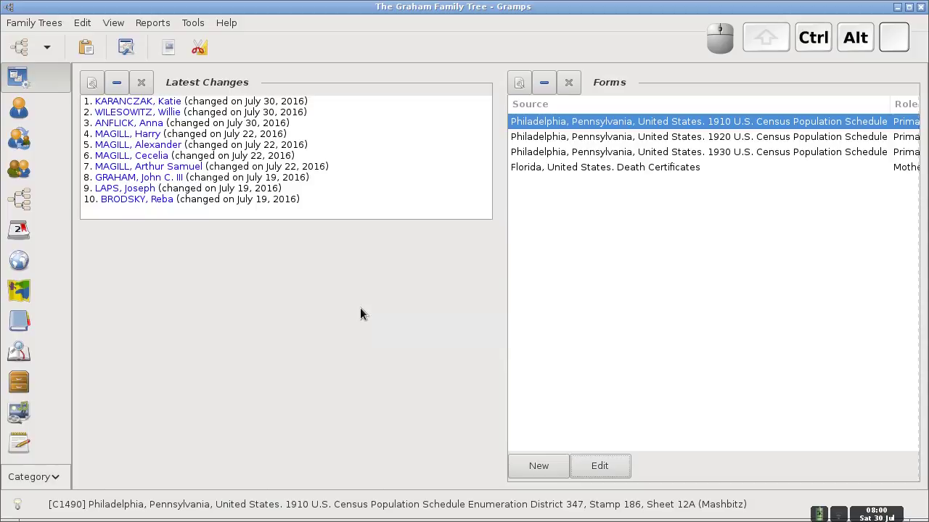
key(ctrl+alt+Right)
click(312, 67)
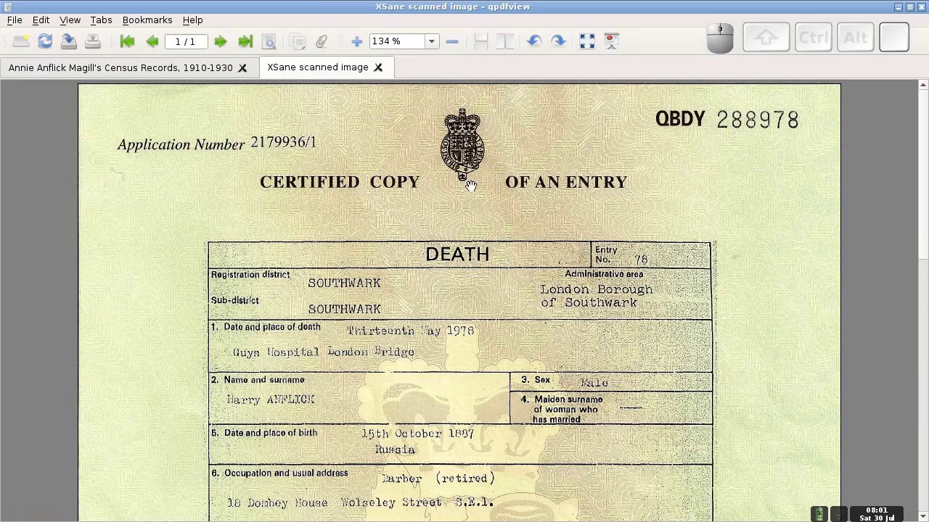
mouse_move(925, 221)
mouse_down()
mouse_move(920, 372)
mouse_move(920, 232)
mouse_up()
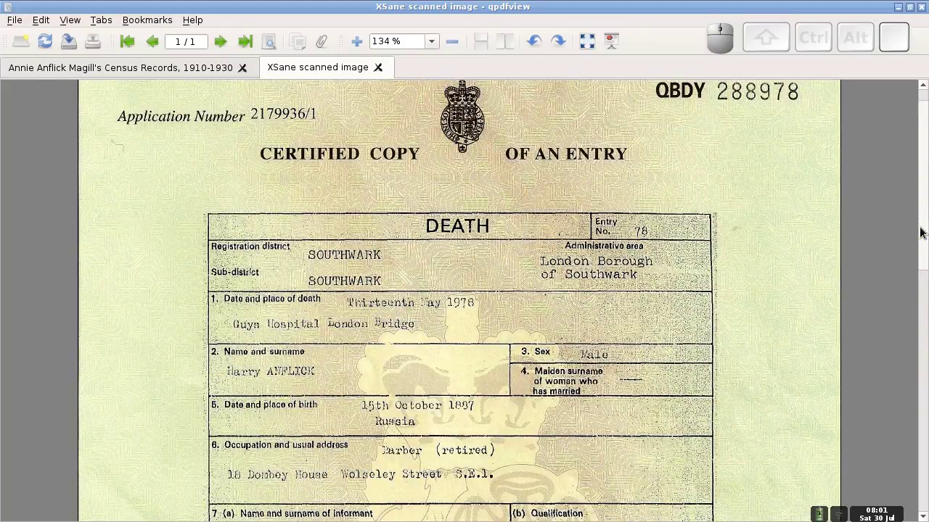
key(ctrl+alt)
key(ctrl+alt+Left)
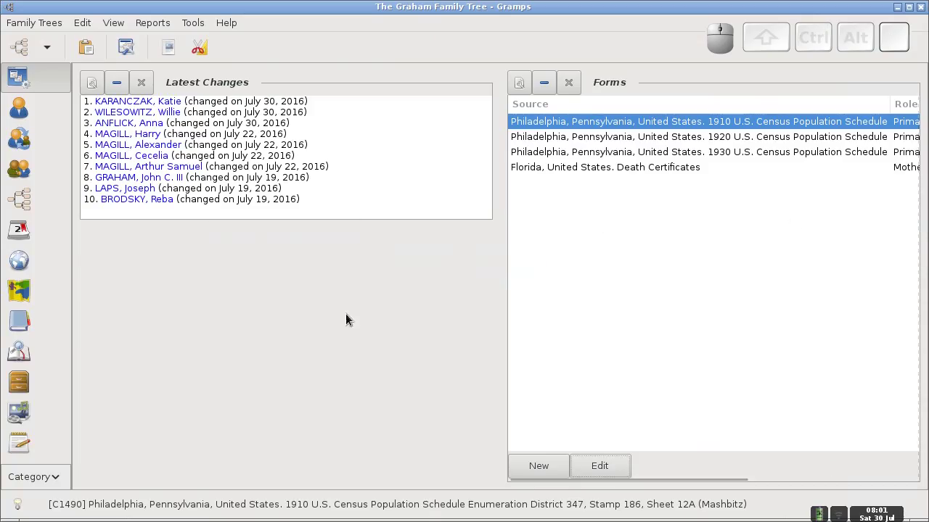
Step: Find the source "London, England. Deaths Registered in the District of Southwark" among the citations and open it for editing
click(19, 320)
drag(682, 252, 684, 193)
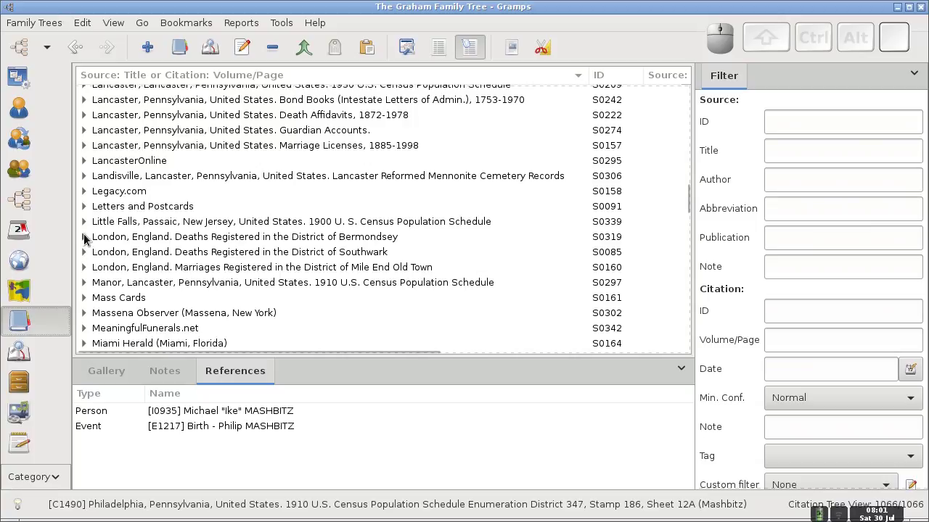
click(84, 253)
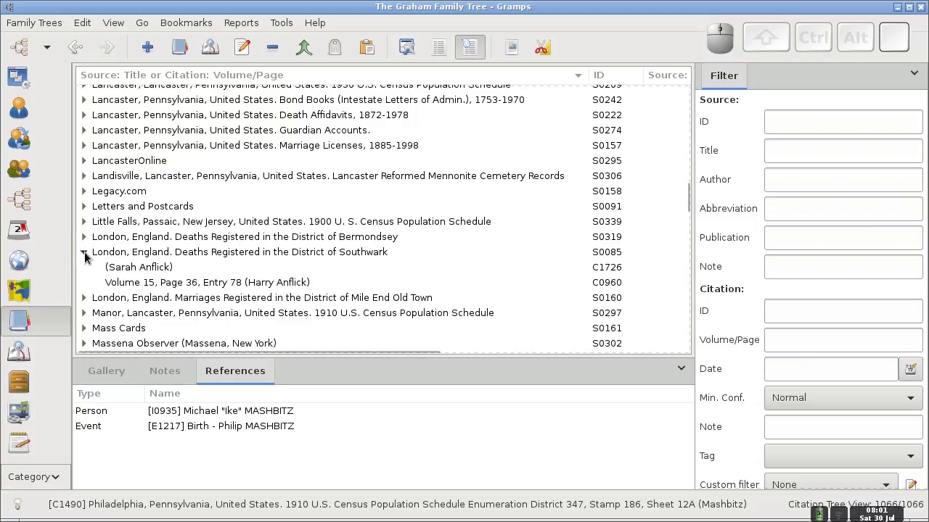
click(95, 254)
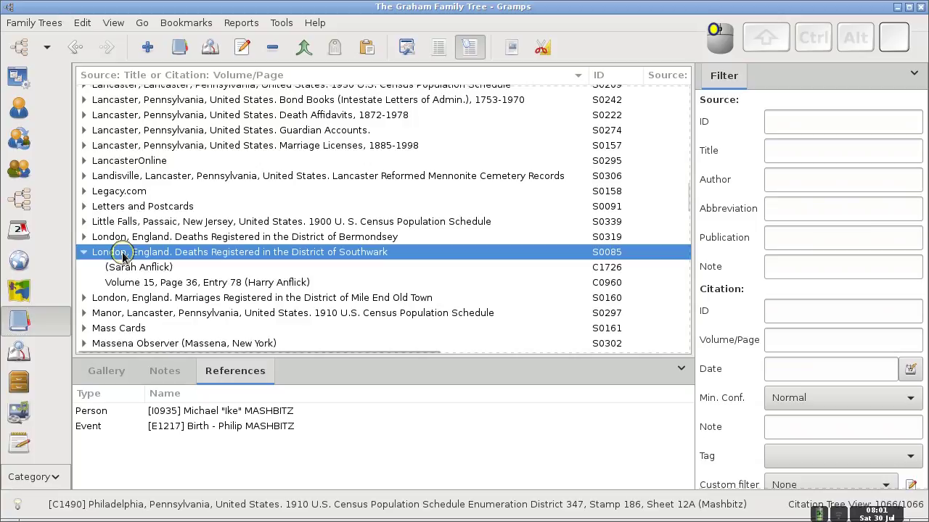
right_click(123, 256)
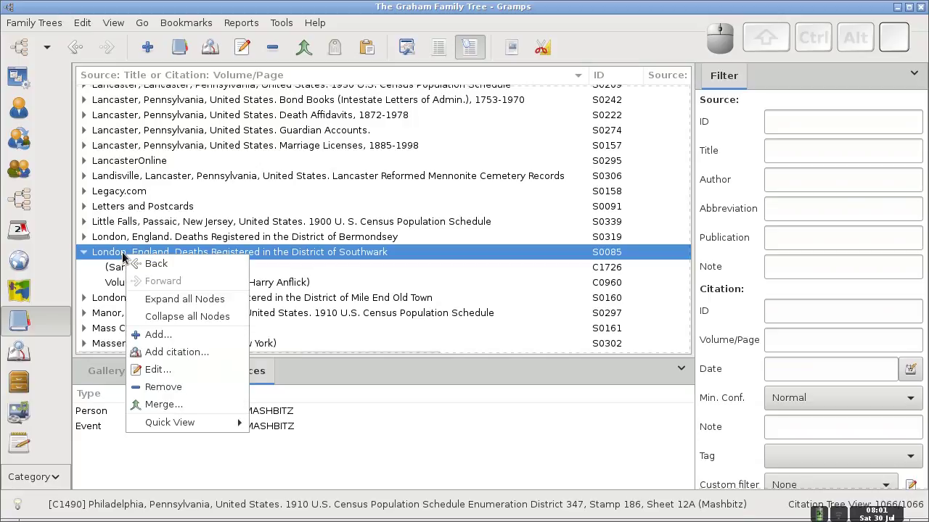
click(170, 370)
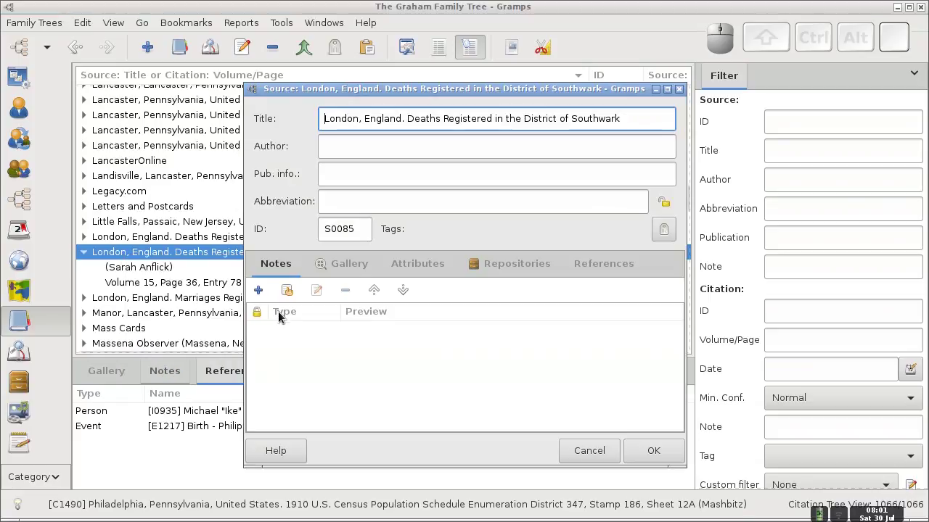
Step: Add a Form attribute with the value UKDeath to the Southwark deaths source and save the source
click(417, 265)
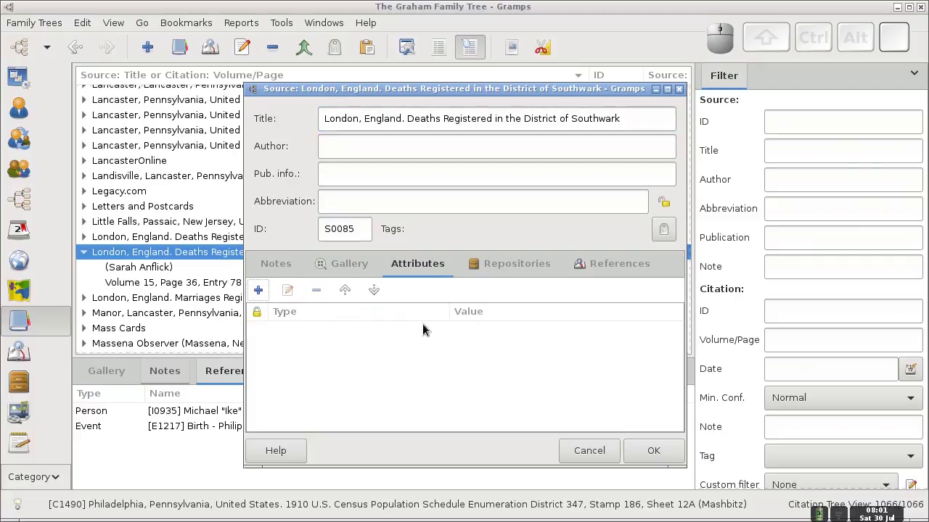
click(259, 290)
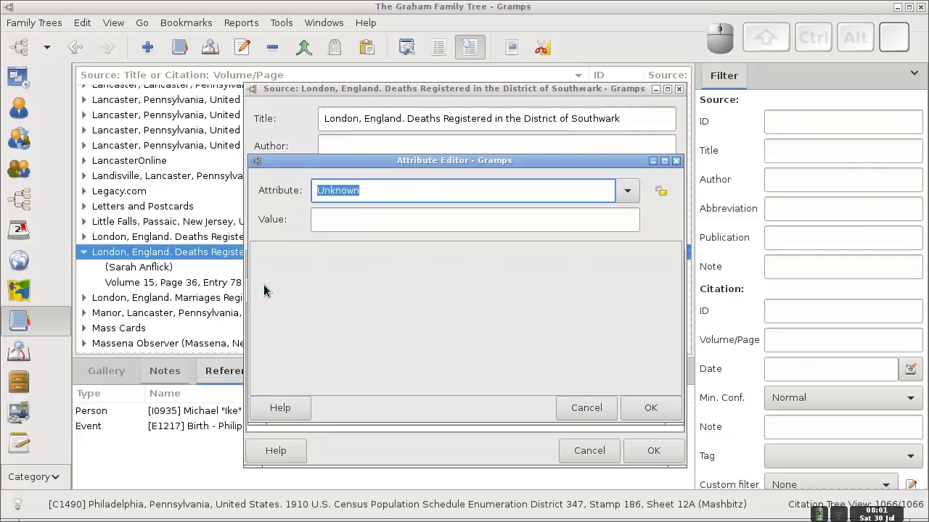
text(Form)
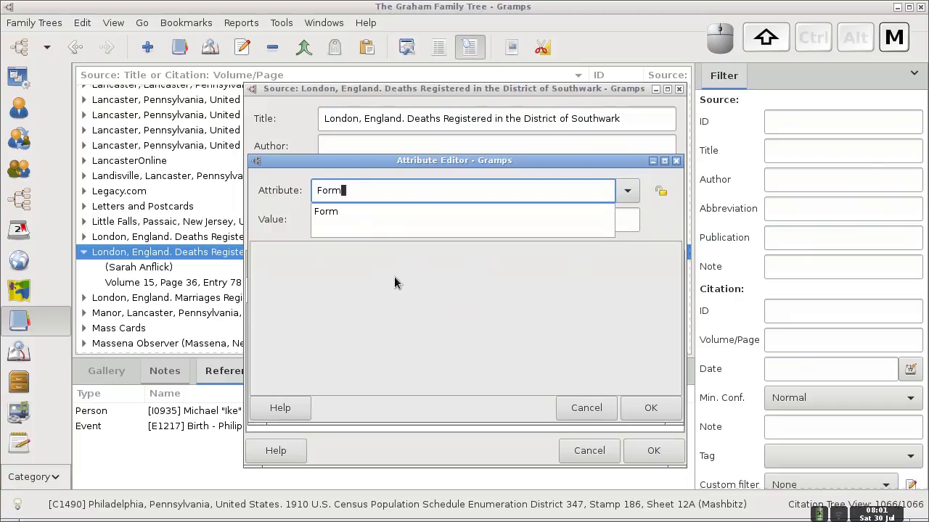
click(398, 277)
click(380, 222)
text(UKDdeath)
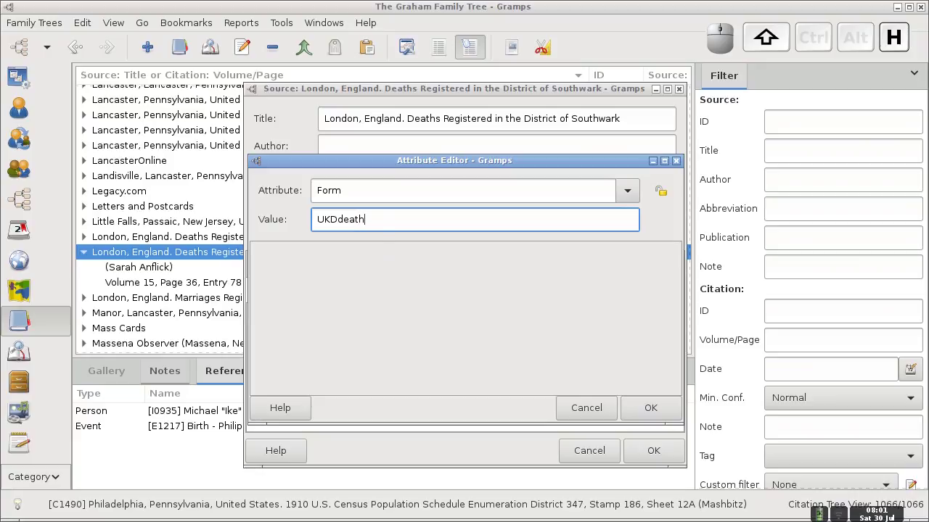
key(Left)
key(Left)
key(BackSpace)
click(650, 408)
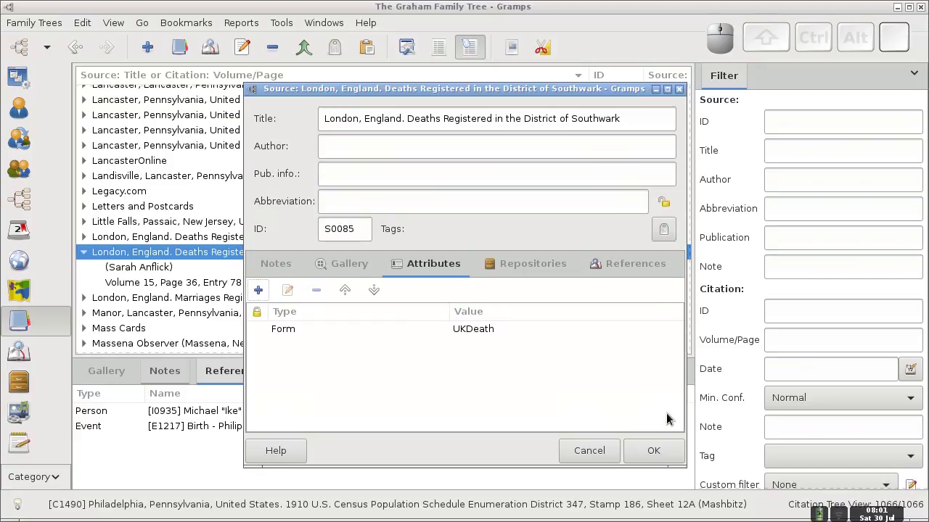
click(653, 451)
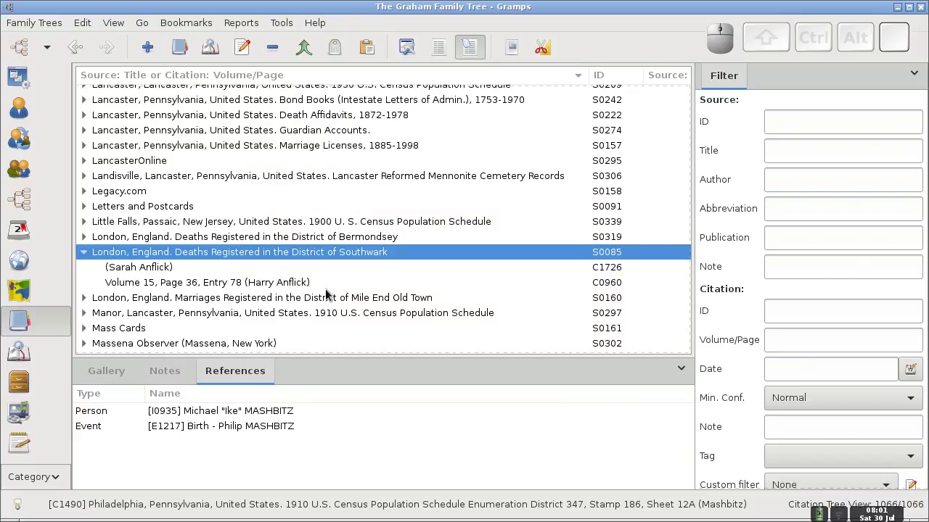
Step: Start a new form from the Forms gramplet using the London, England Deaths Registered in the District of Southwark source
click(29, 78)
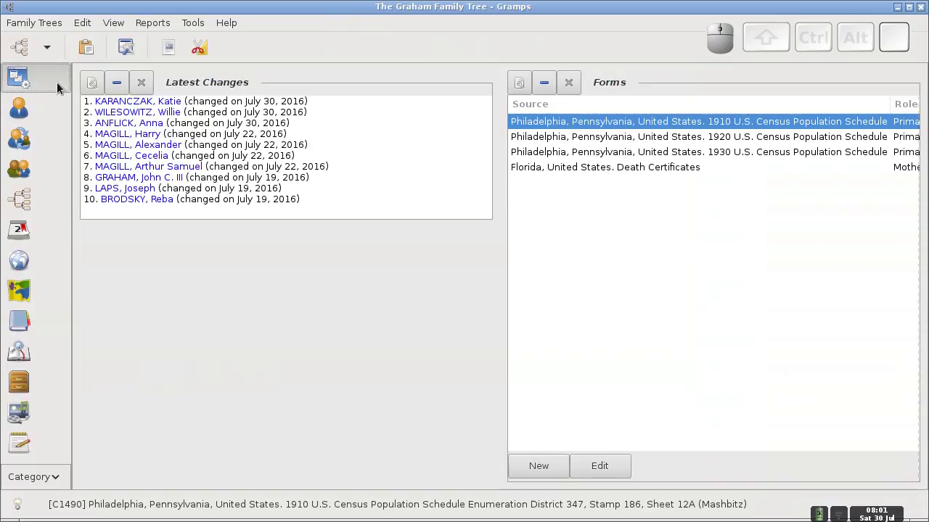
click(549, 468)
click(600, 239)
drag(600, 240, 598, 310)
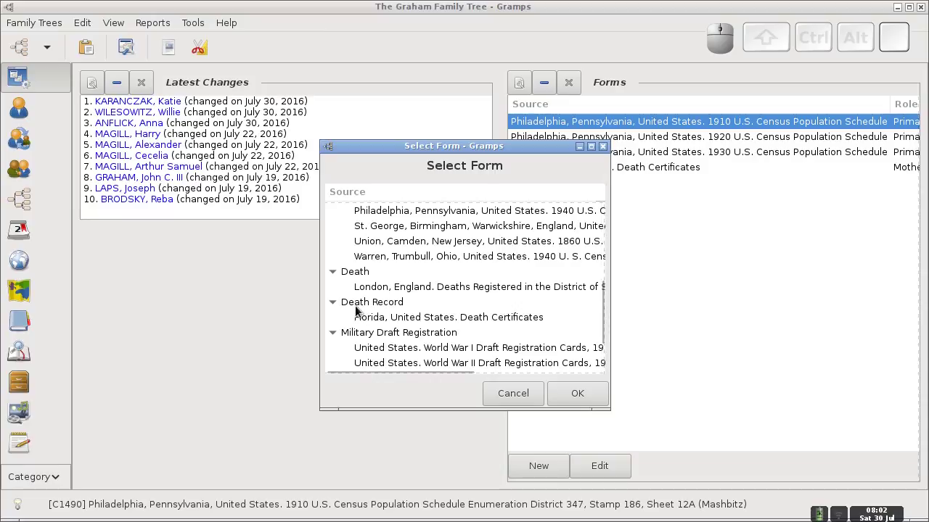
click(393, 289)
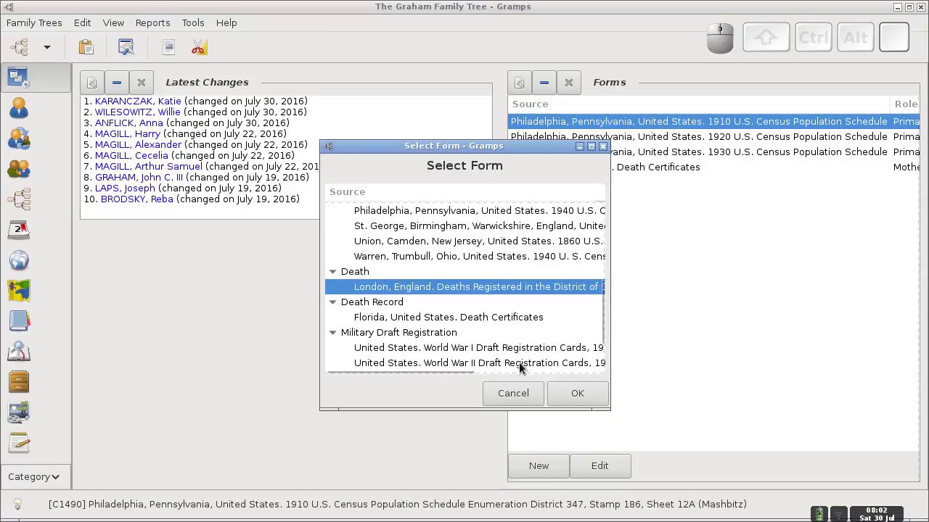
click(593, 397)
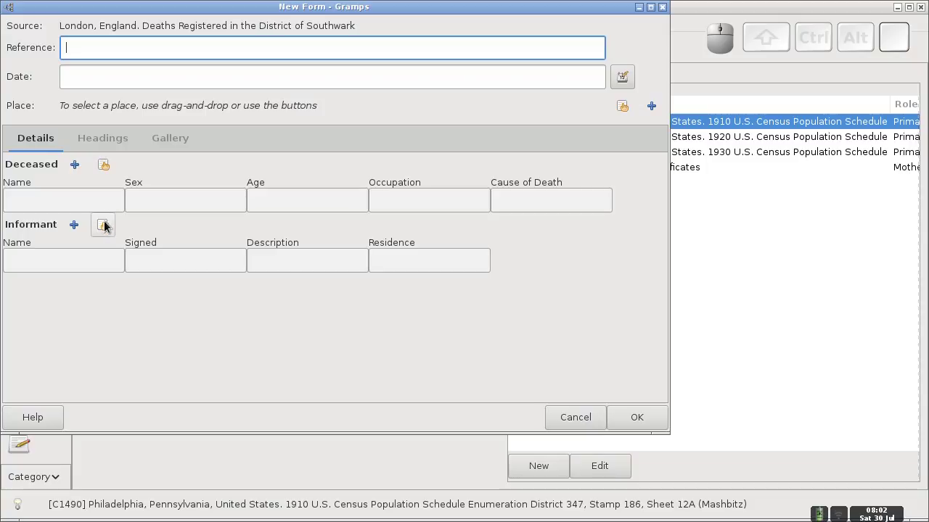
Step: Select the man named on the death certificate from the existing ANFLICK people as the form's deceased
click(104, 171)
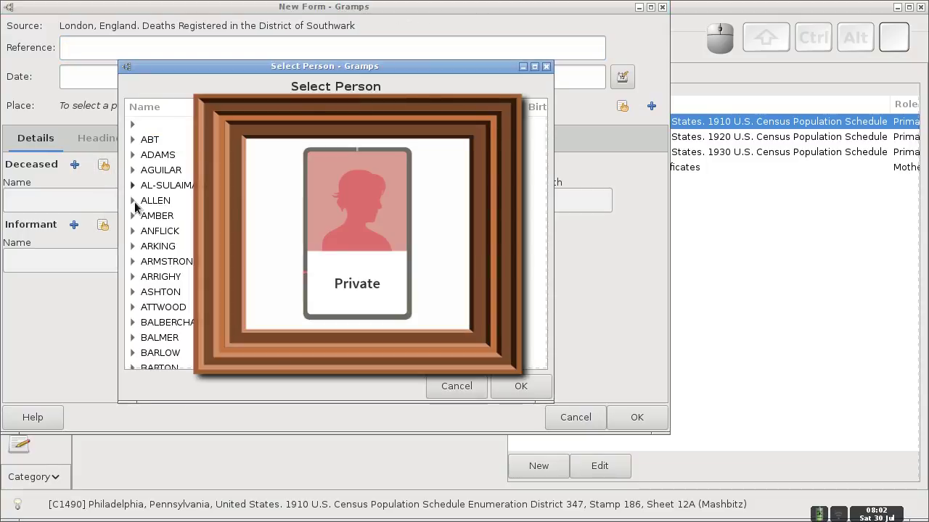
click(133, 232)
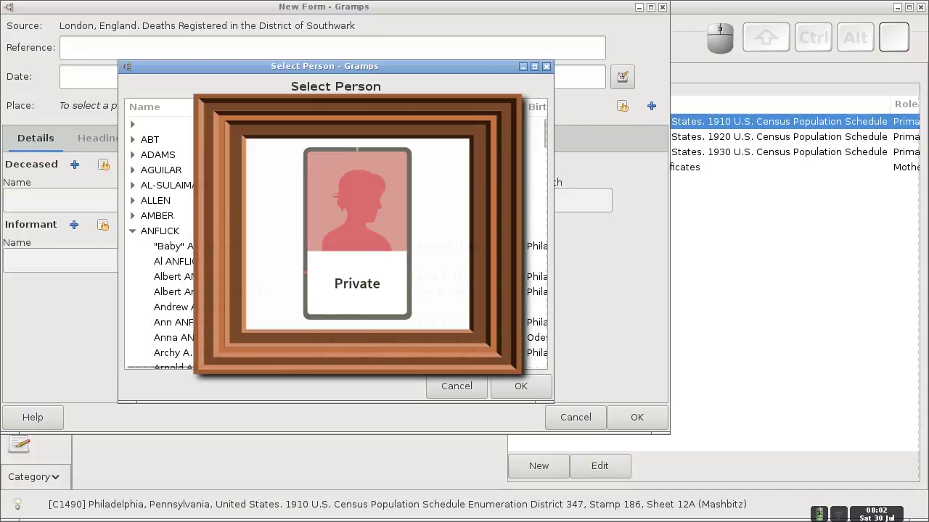
drag(544, 144, 544, 157)
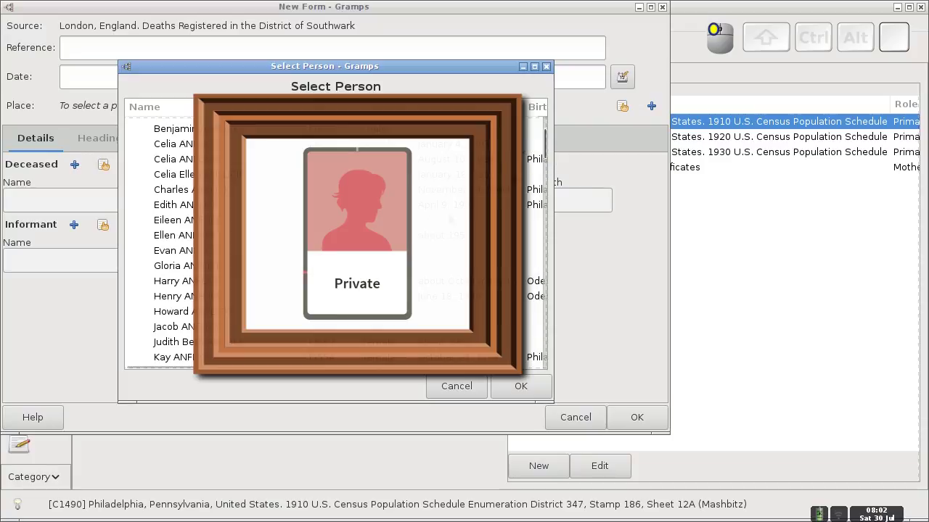
click(174, 280)
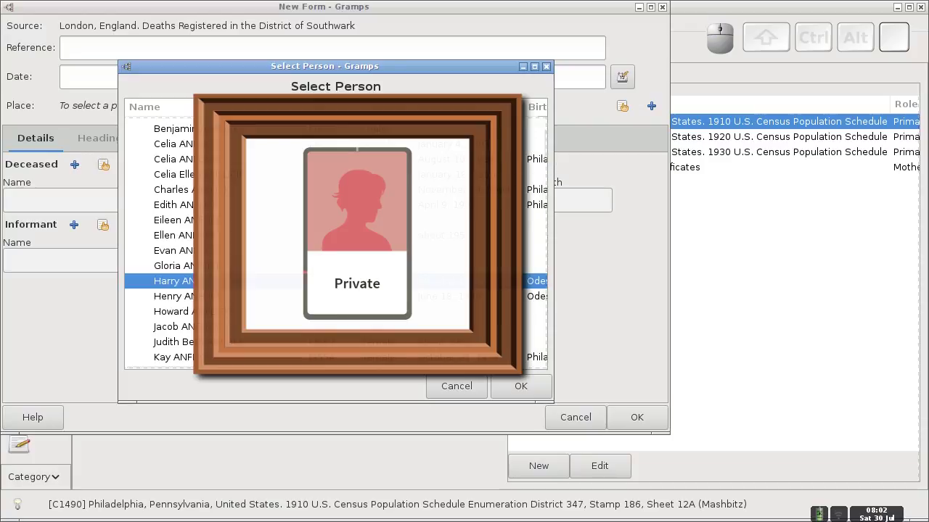
click(512, 388)
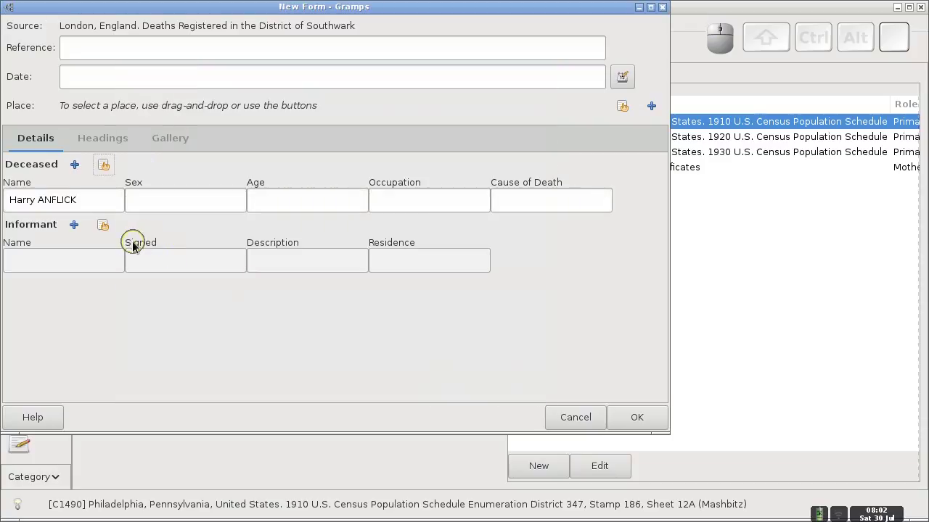
Step: Select an existing ANFLICK family member as the death form's informant, and discard the new form without saving
click(102, 226)
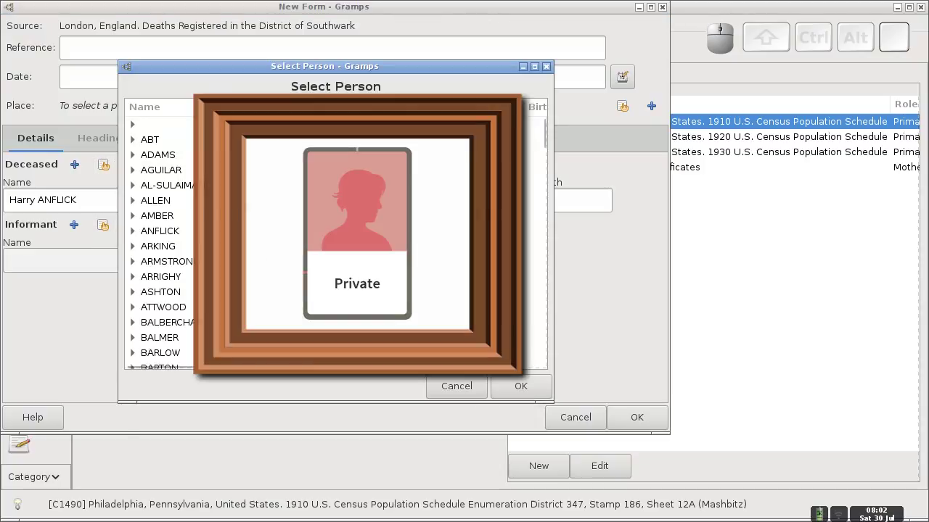
drag(540, 145, 539, 114)
click(132, 230)
mouse_move(542, 138)
mouse_down()
mouse_move(537, 172)
mouse_move(538, 148)
mouse_up()
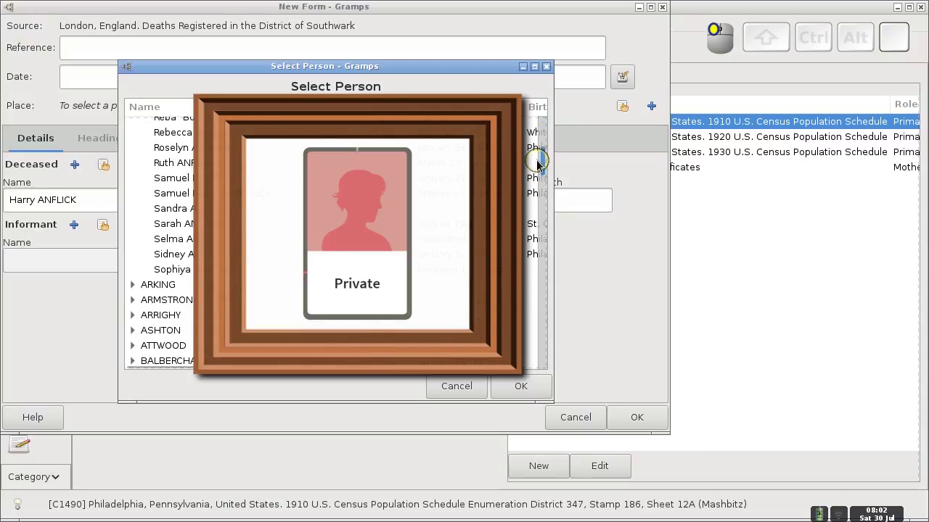
click(326, 223)
click(523, 384)
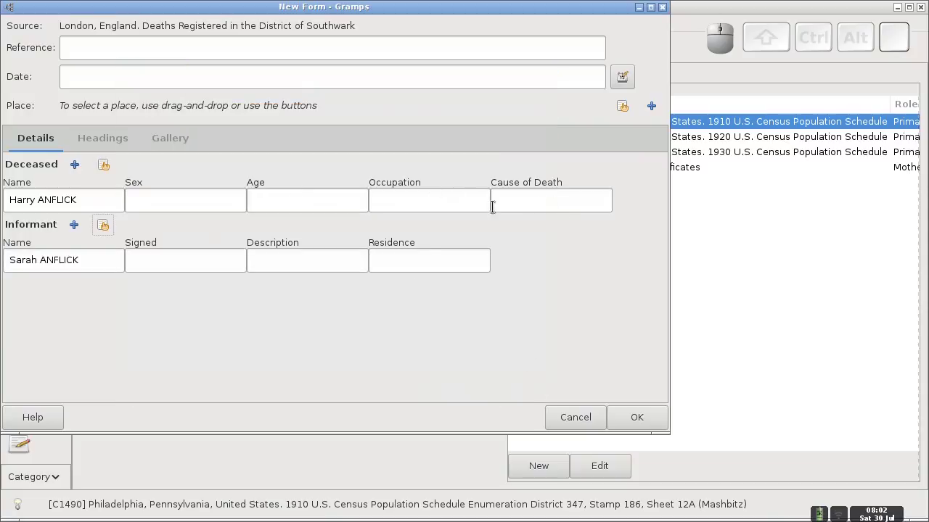
click(587, 419)
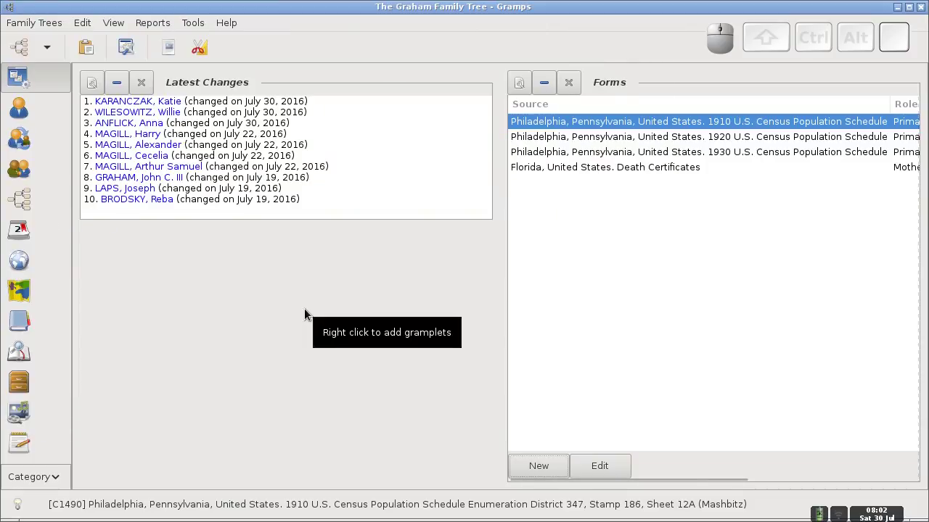
key(ctrl)
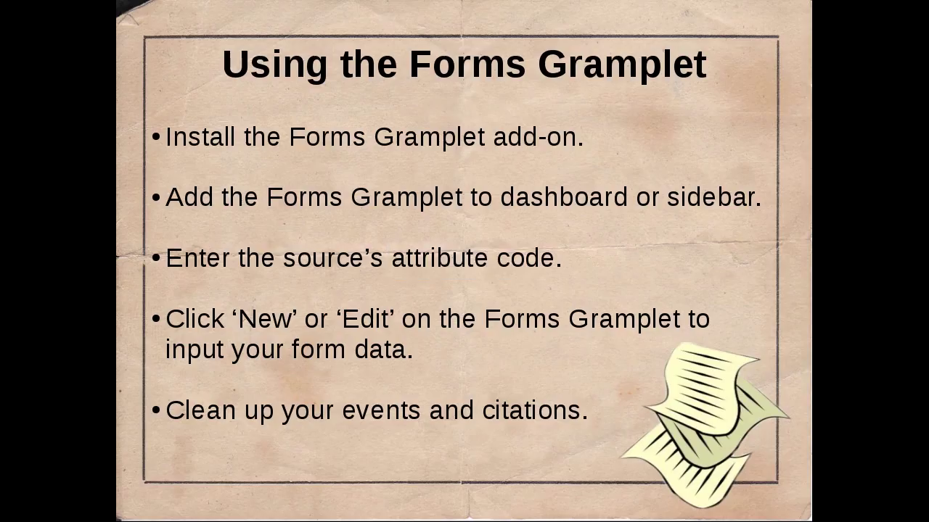